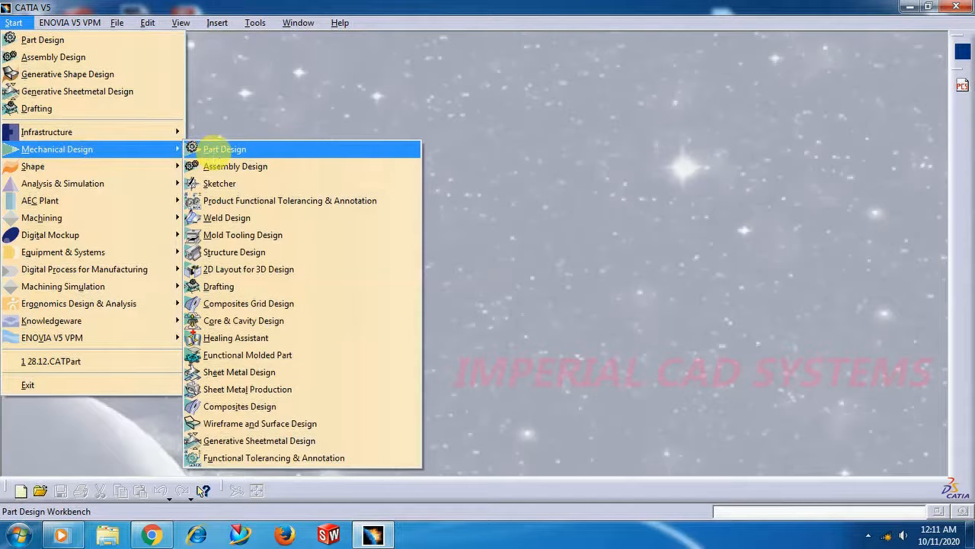
Create a new part named Part1 in the Part Design workbench with hybrid design enabled
left_click(217, 151)
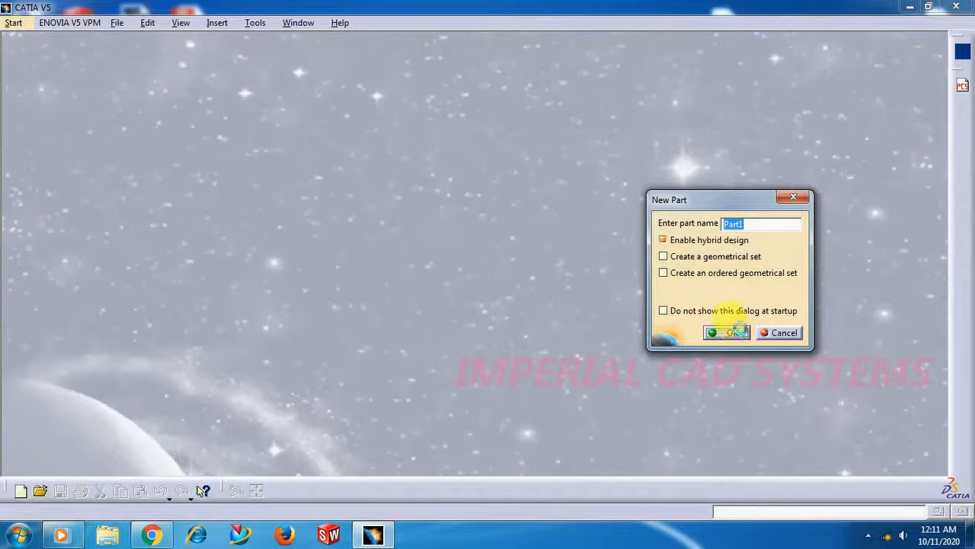
left_click(733, 330)
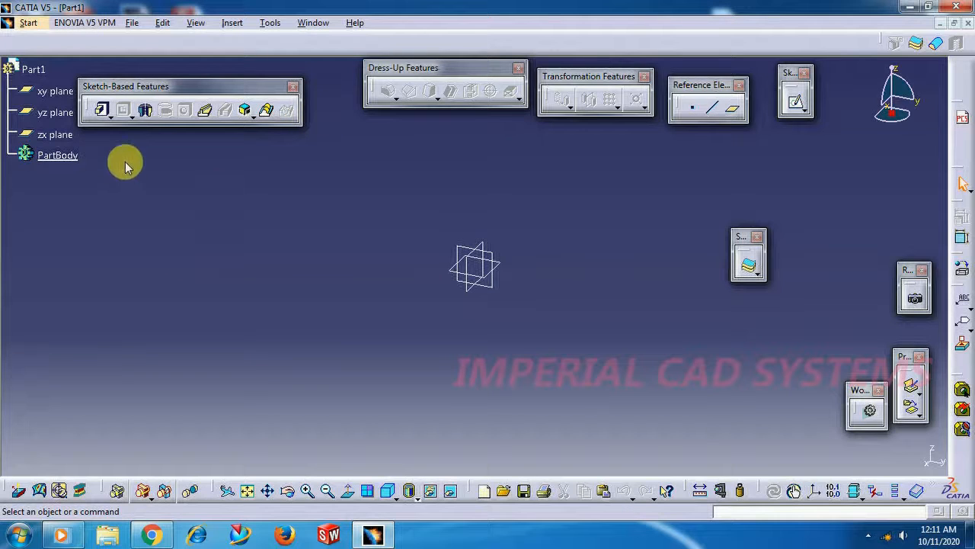
Dock the floating Sketch-Based Features, Dress-Up Features and Transformation Features toolbars along the edge of the workspace
left_click_drag(221, 87, 230, 62)
left_click_drag(416, 64, 401, 39)
left_click_drag(244, 50, 251, 29)
left_click_drag(614, 73, 620, 48)
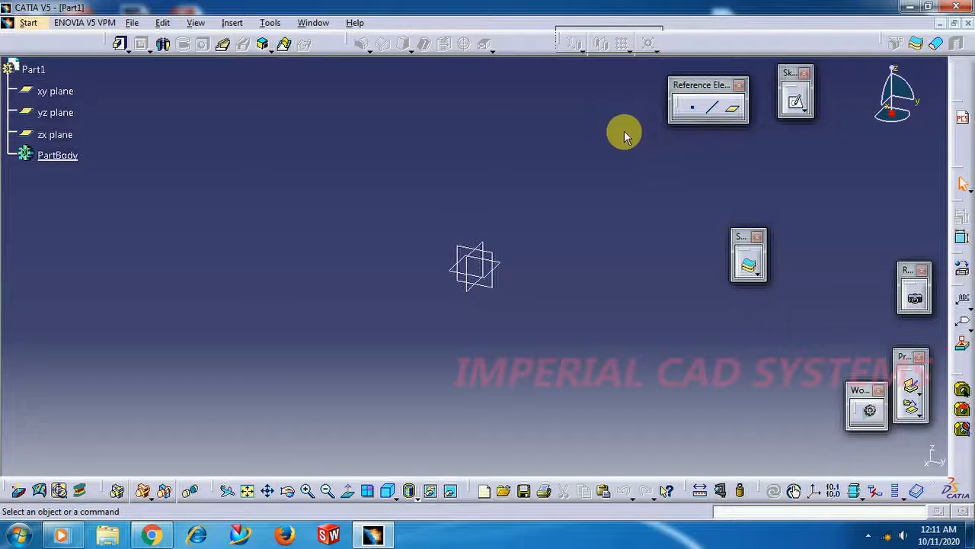
Start a new sketch on the xy plane
left_click_drag(432, 228, 525, 303)
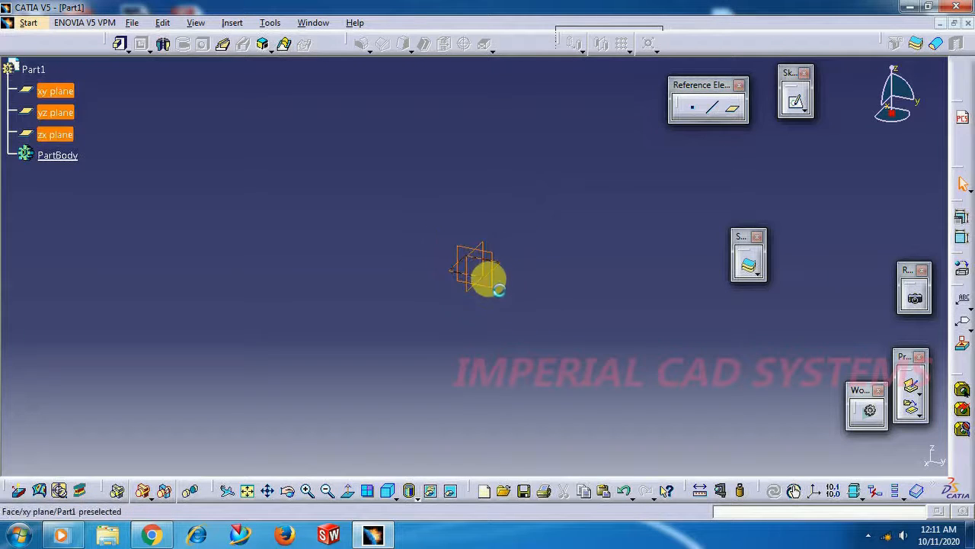
left_click(503, 263)
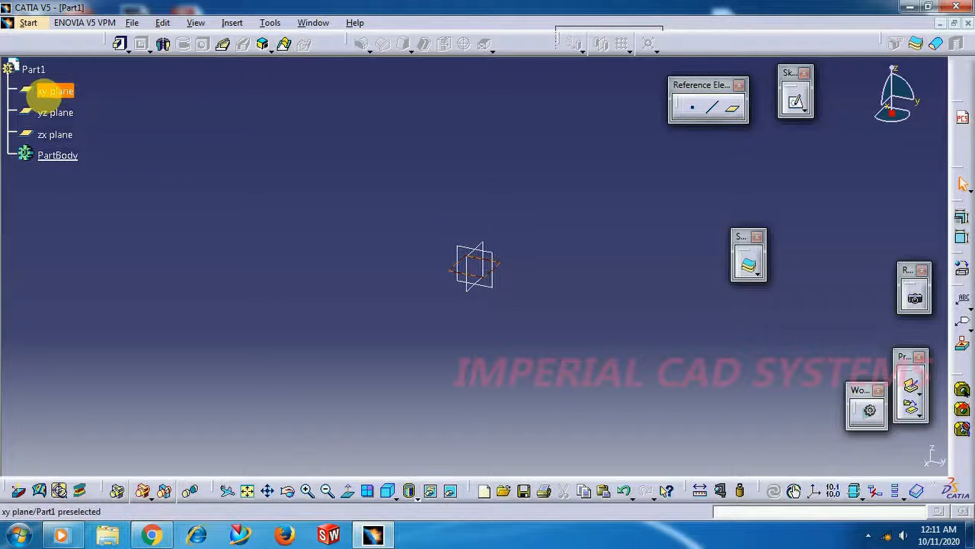
left_click(55, 118)
left_click(58, 134)
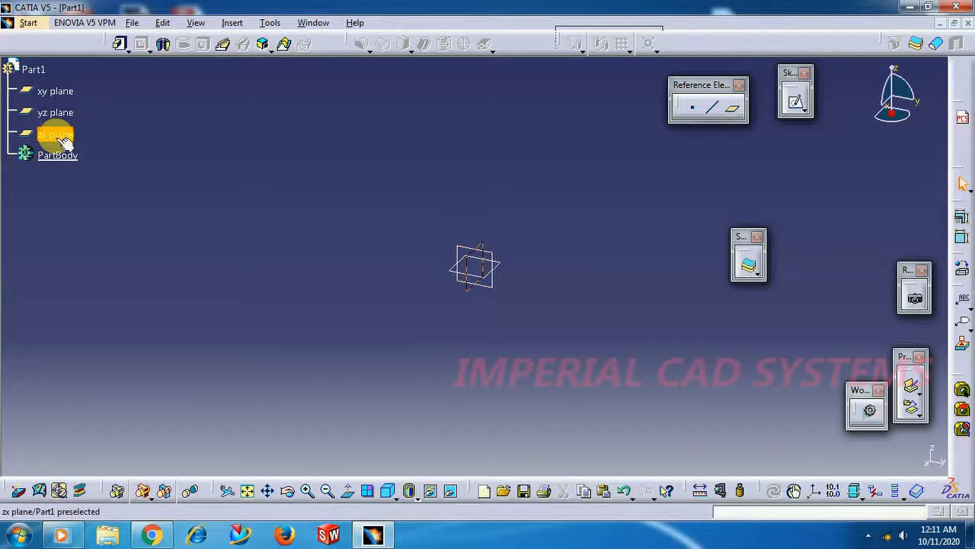
left_click(64, 95)
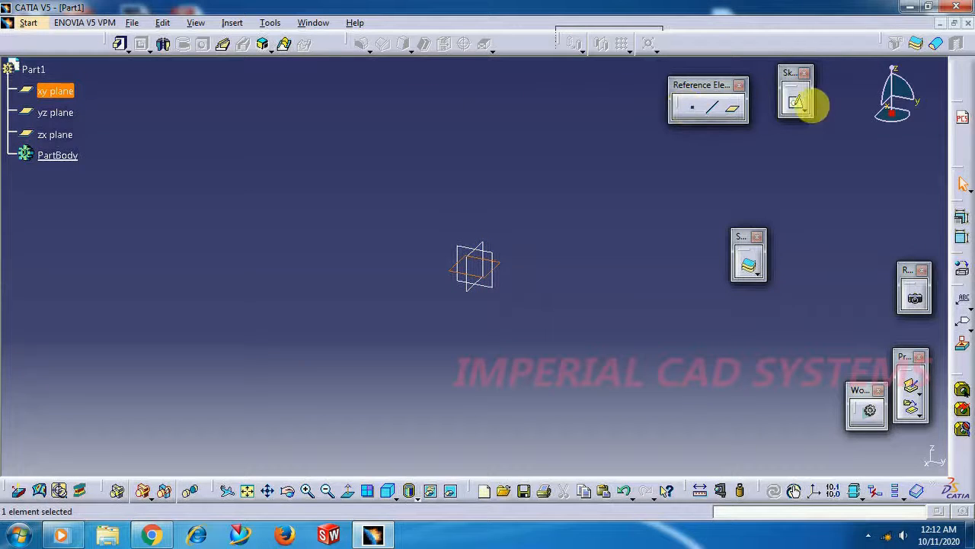
left_click(795, 107)
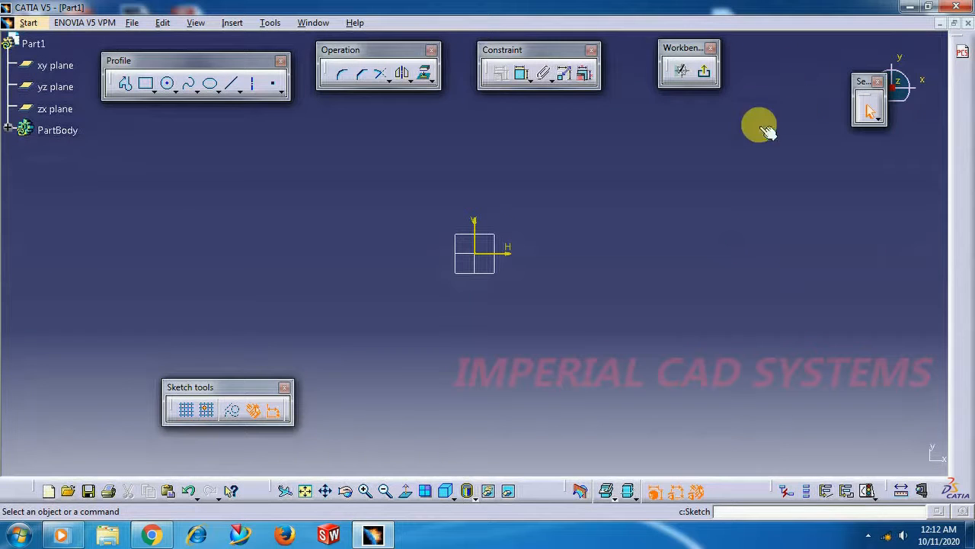
Sketch a closed profile around the origin, about 129 mm wide and 83 mm high, with an upper-right corner notch about 40 by 24 mm
left_click(127, 88)
left_click_drag(120, 62, 117, 51)
left_click(123, 70)
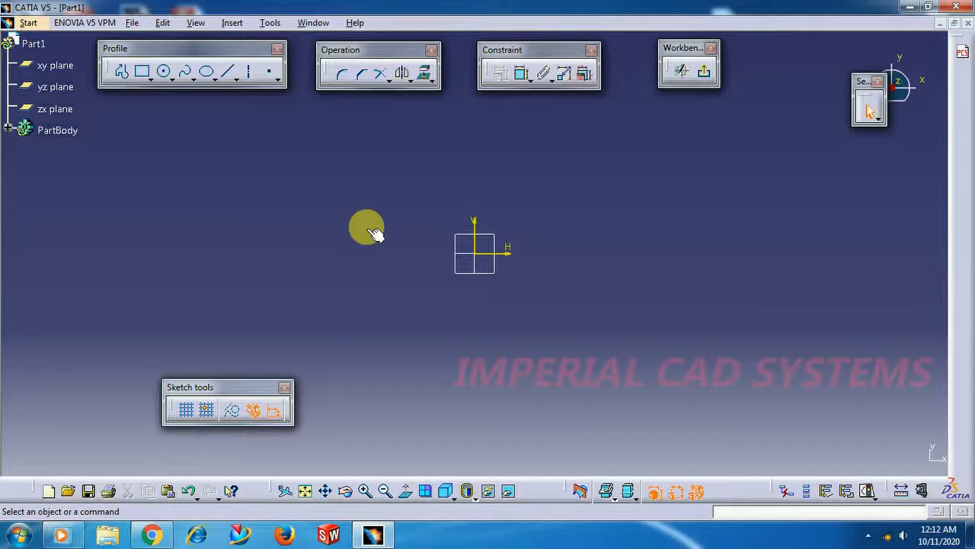
left_click(121, 76)
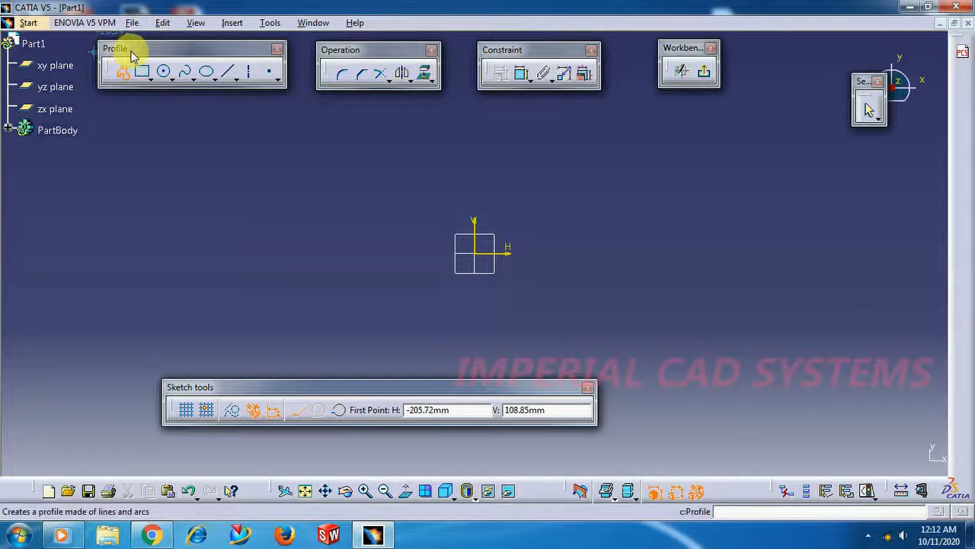
left_click(363, 174)
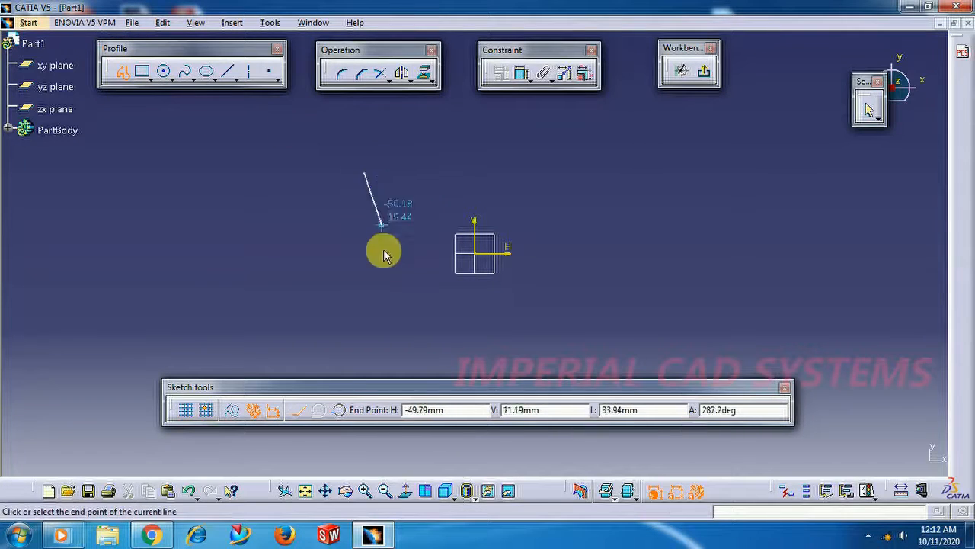
left_click(363, 328)
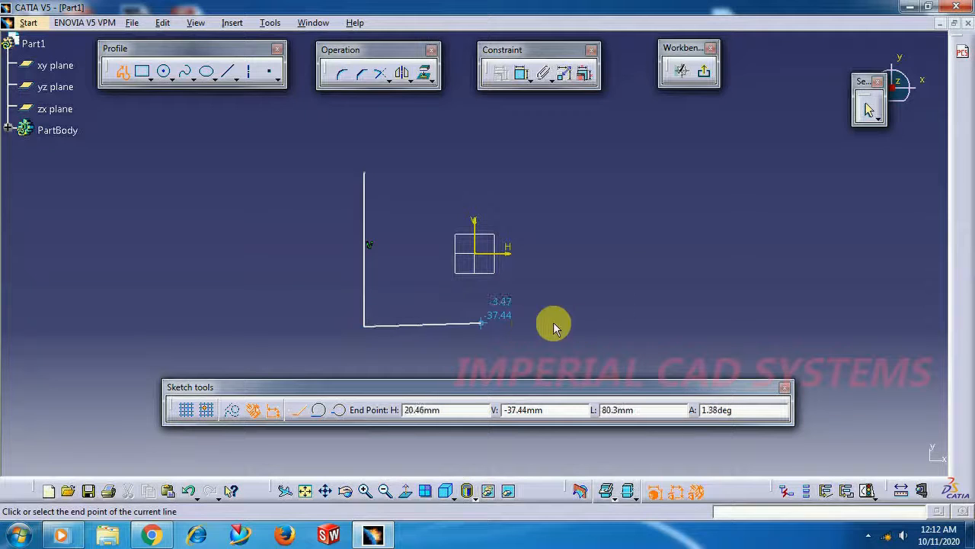
left_click(603, 327)
left_click(602, 217)
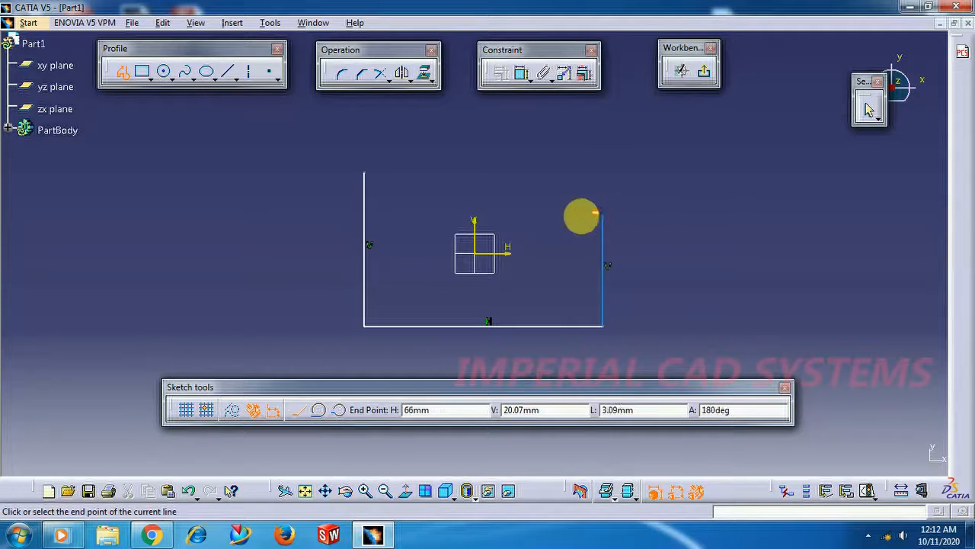
left_click(528, 216)
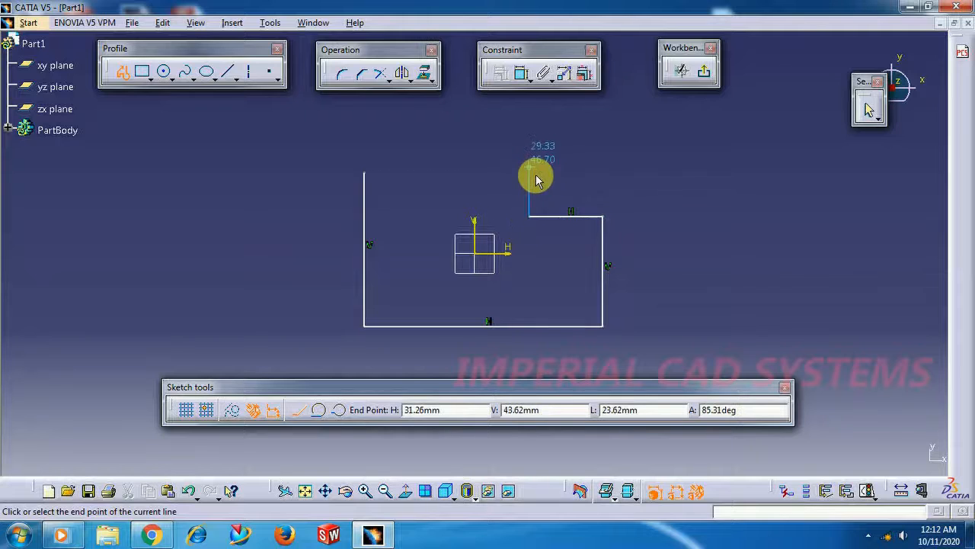
left_click(528, 176)
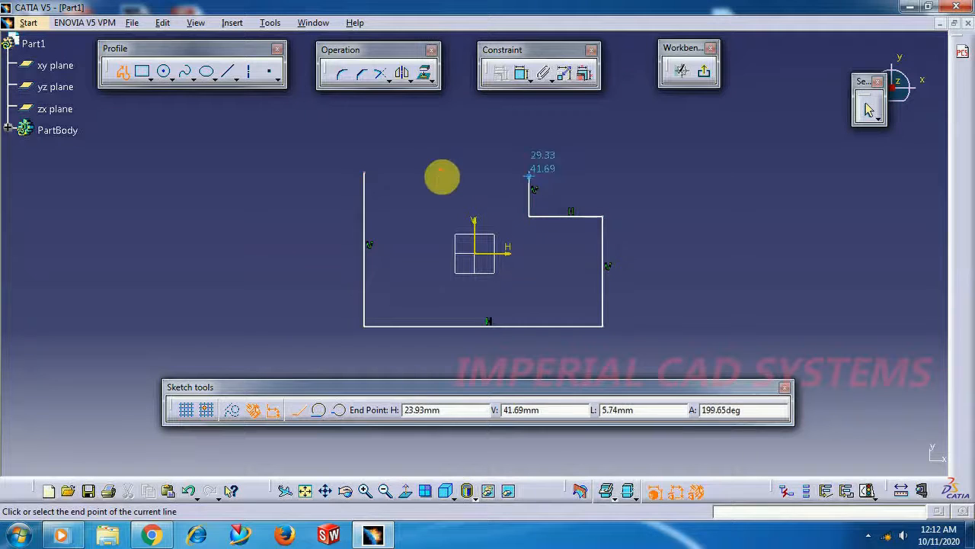
left_click(364, 172)
left_click(312, 207)
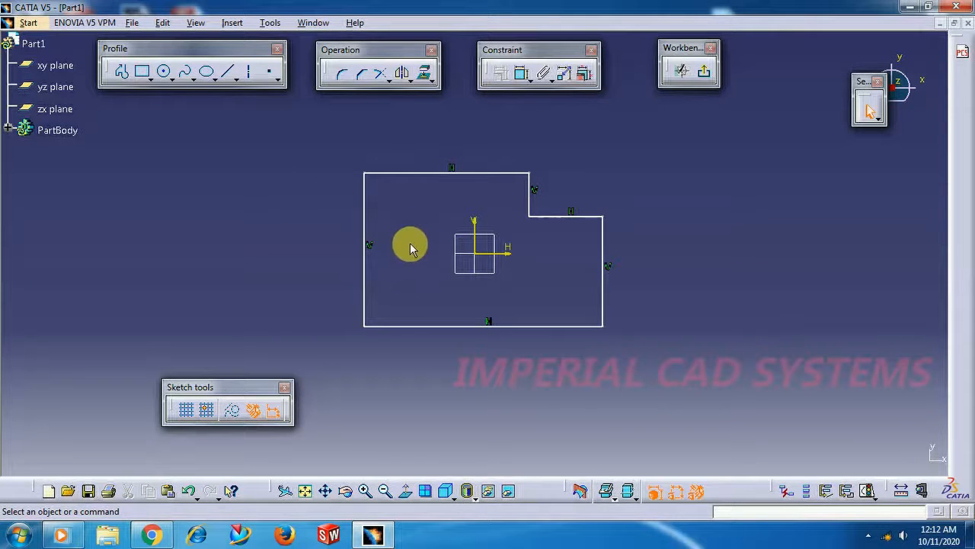
mouse_move(412, 252)
middle_mouse_down()
mouse_move(549, 228)
mouse_move(259, 231)
mouse_move(584, 231)
mouse_move(314, 259)
mouse_move(358, 322)
mouse_move(508, 284)
mouse_move(562, 222)
mouse_move(540, 209)
mouse_move(533, 237)
mouse_move(417, 250)
mouse_move(353, 189)
mouse_move(348, 198)
middle_mouse_up()
middle_click_drag(431, 275, 471, 285)
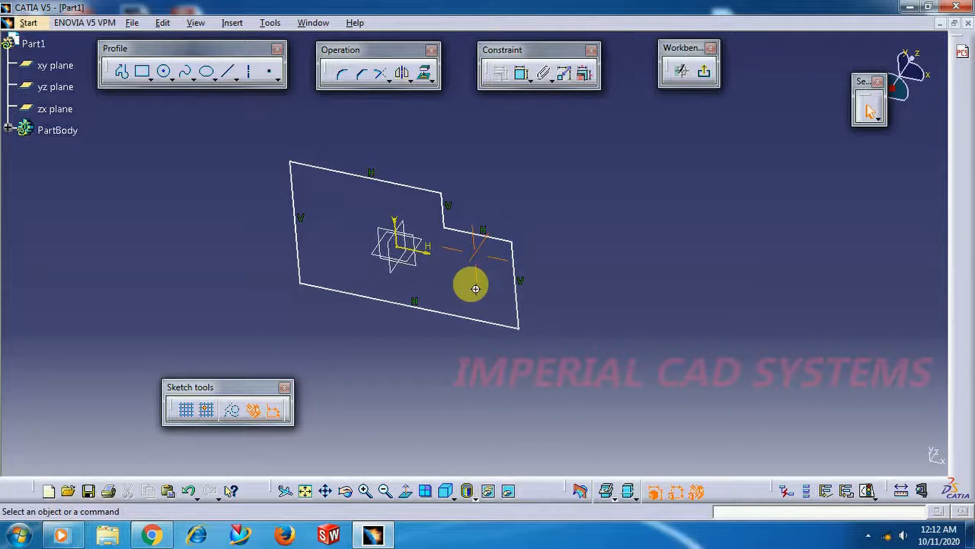
mouse_move(481, 296)
middle_mouse_down()
mouse_move(502, 217)
mouse_move(528, 178)
mouse_move(485, 330)
mouse_move(518, 204)
mouse_move(490, 305)
mouse_move(492, 207)
mouse_move(474, 231)
middle_mouse_up()
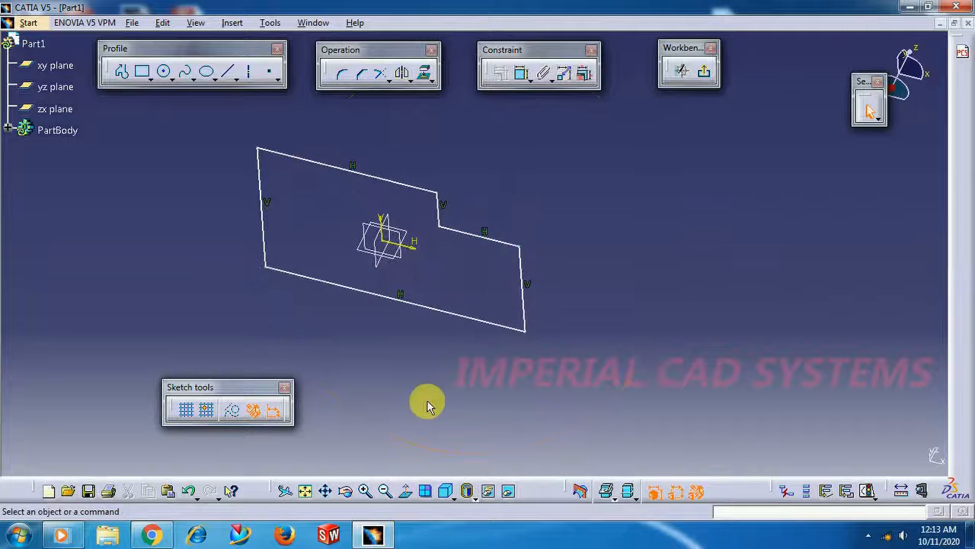
mouse_move(371, 300)
middle_mouse_down()
mouse_move(430, 320)
mouse_move(516, 304)
mouse_move(429, 303)
mouse_move(428, 335)
middle_mouse_up()
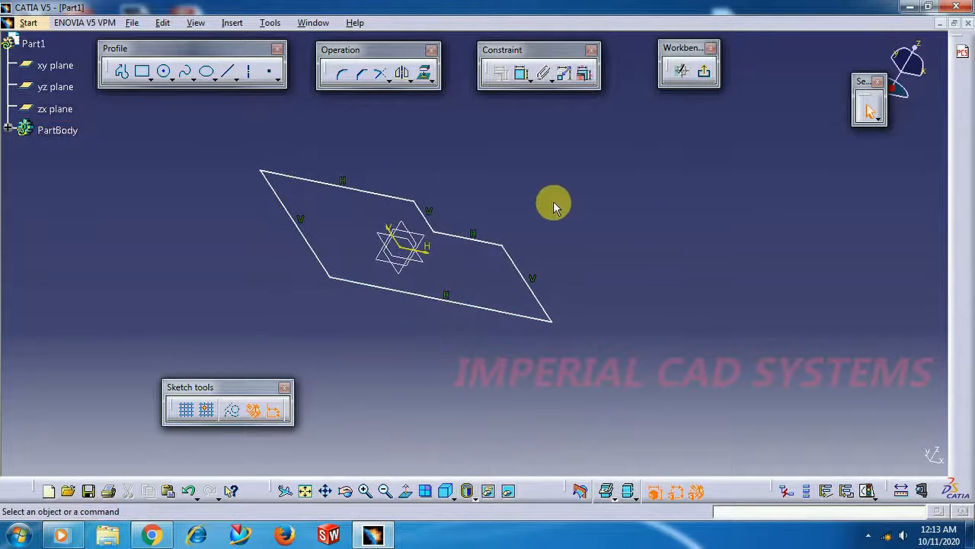
left_click(411, 491)
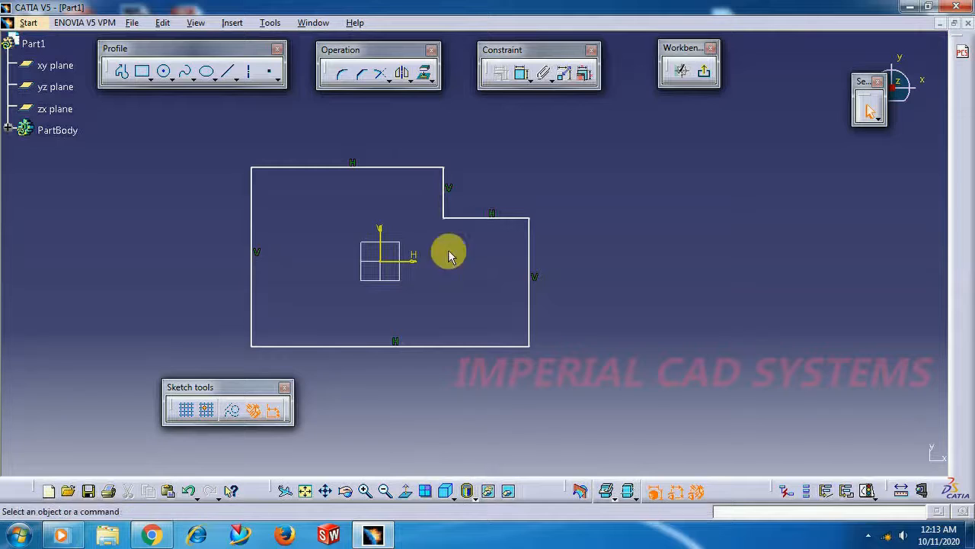
Dimension the profile's bottom edge and set its length to 100 mm
left_click_drag(193, 402, 77, 414)
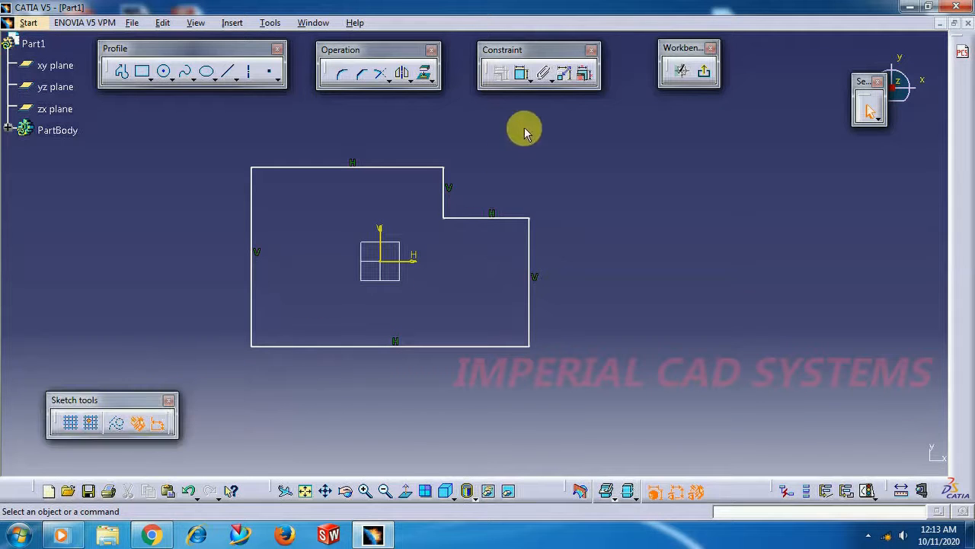
left_click(523, 74)
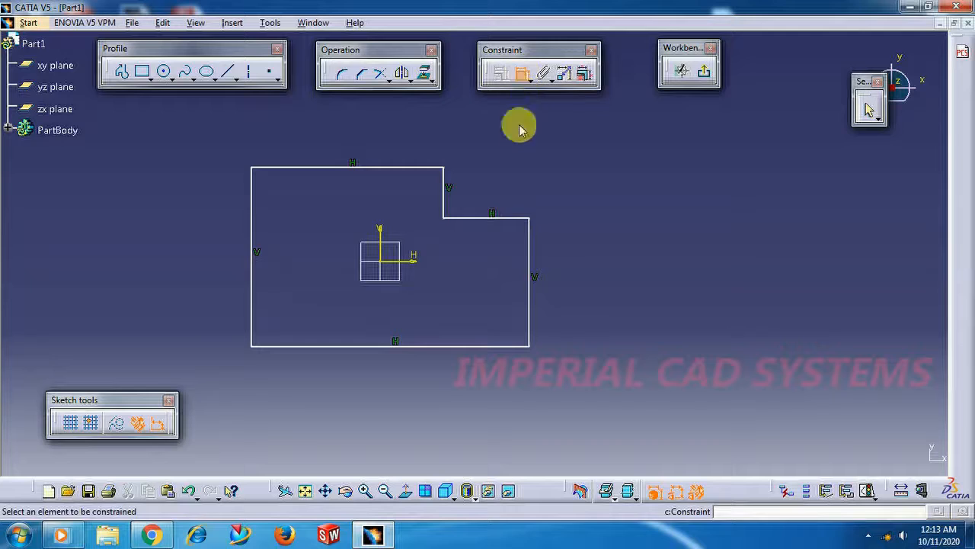
left_click(438, 346)
left_click(424, 381)
left_click(426, 377)
double_click(425, 378)
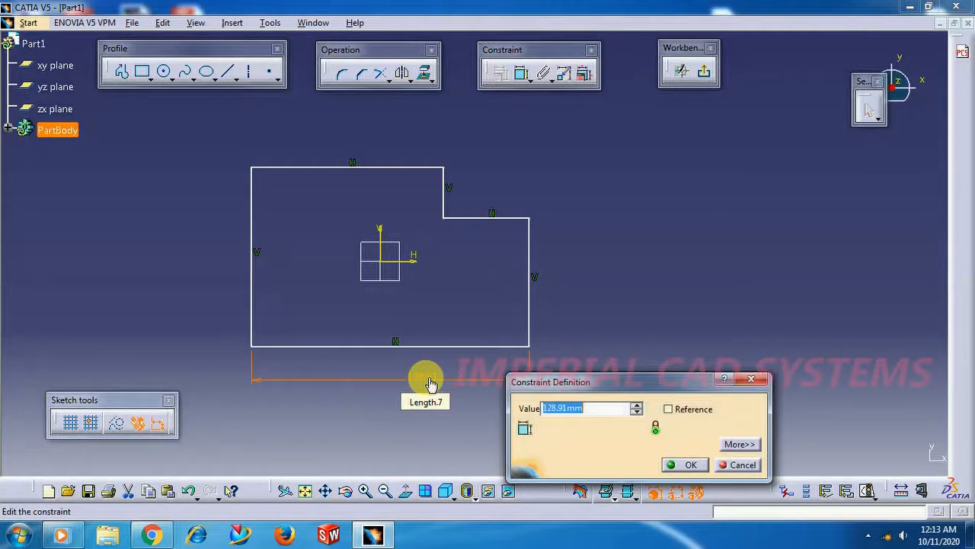
type("100")
key("Return")
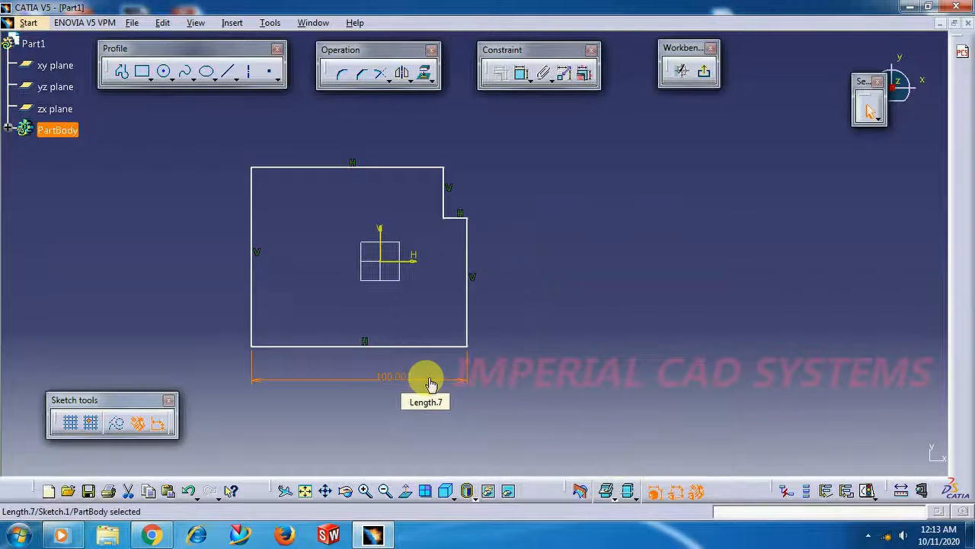
Dimension the profile's top edge and set its length to 50 mm
left_click(515, 75)
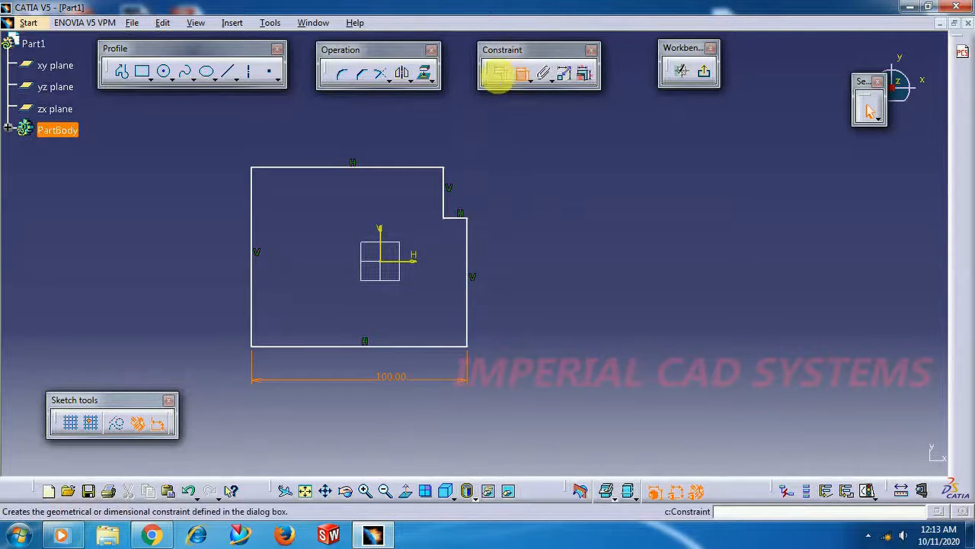
left_click(373, 166)
left_click(353, 143)
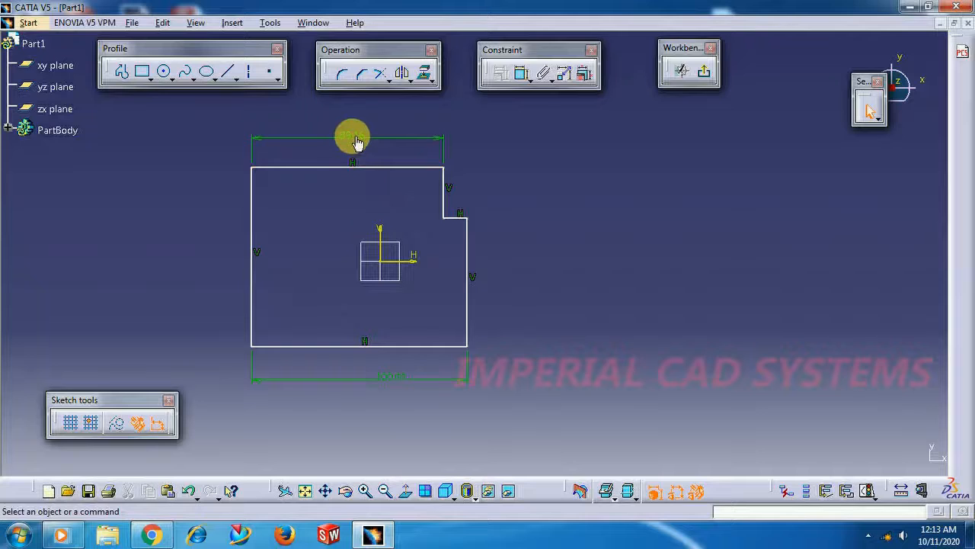
double_click(355, 138)
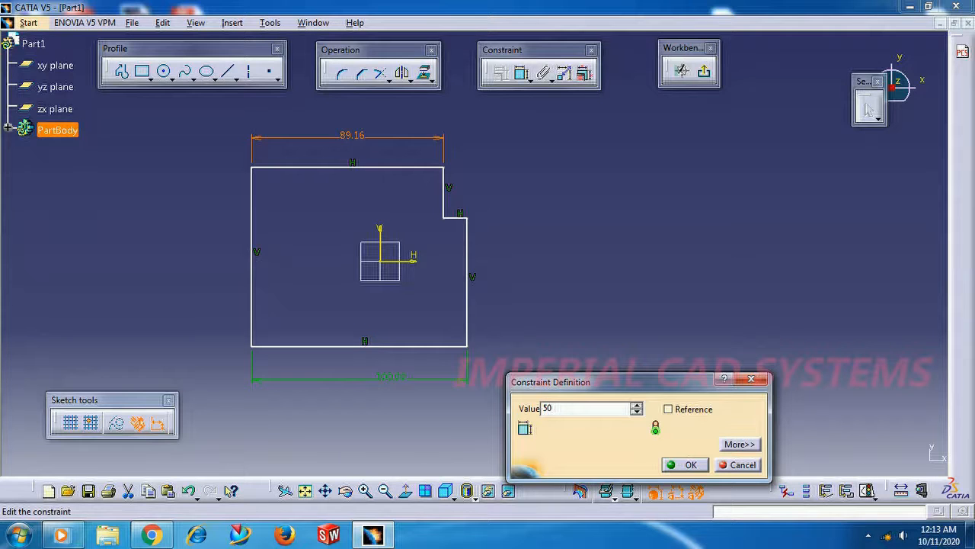
key("Return")
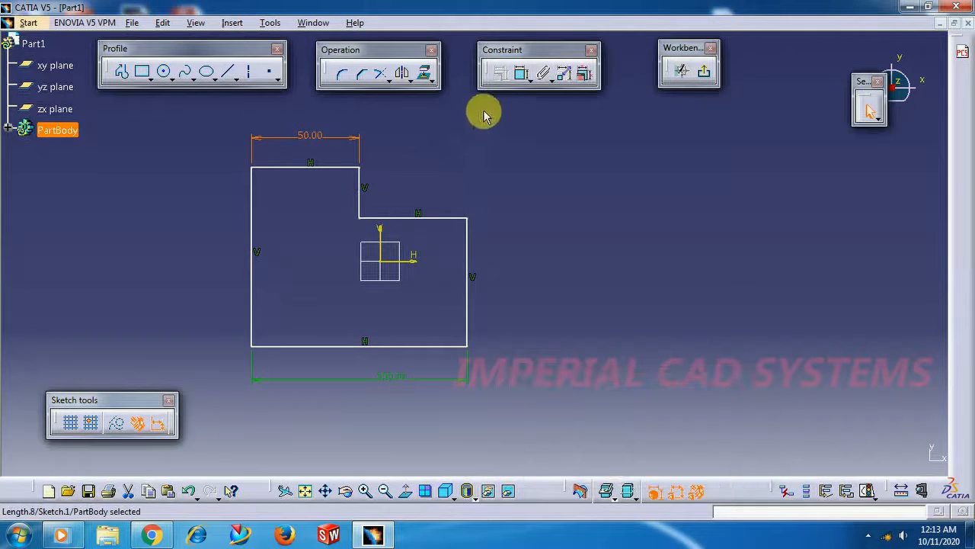
Add length dimensions to the profile's right and left vertical edges, placing each outside the outline
left_click(522, 76)
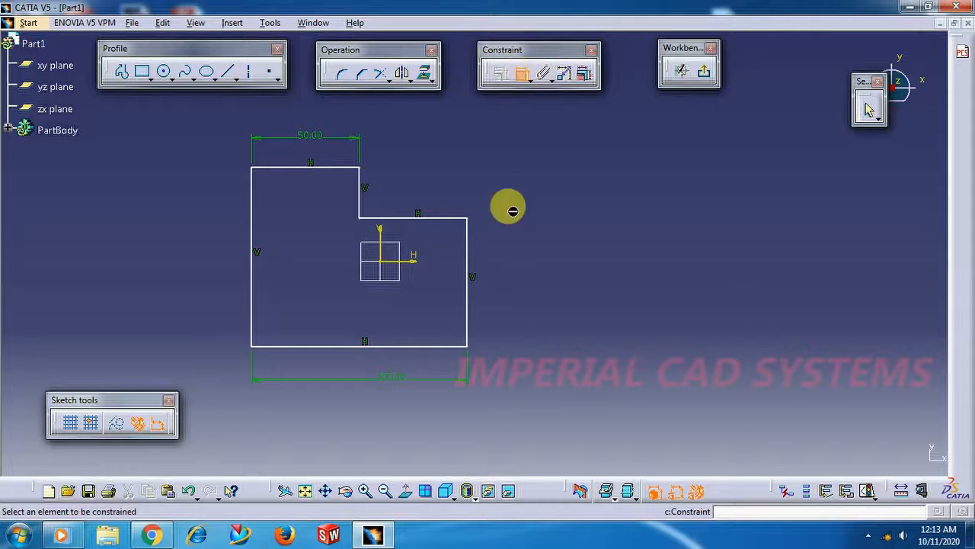
left_click(469, 261)
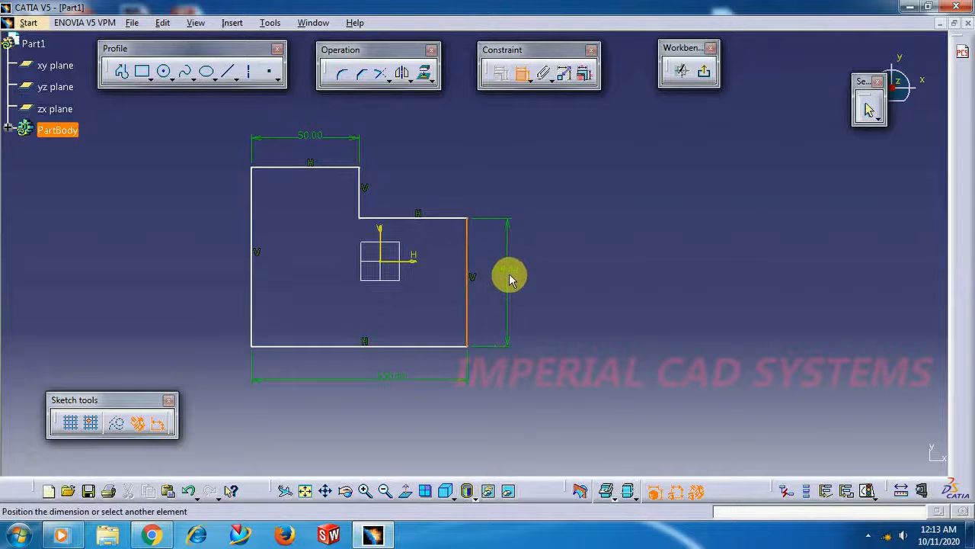
left_click(507, 273)
left_click(251, 265)
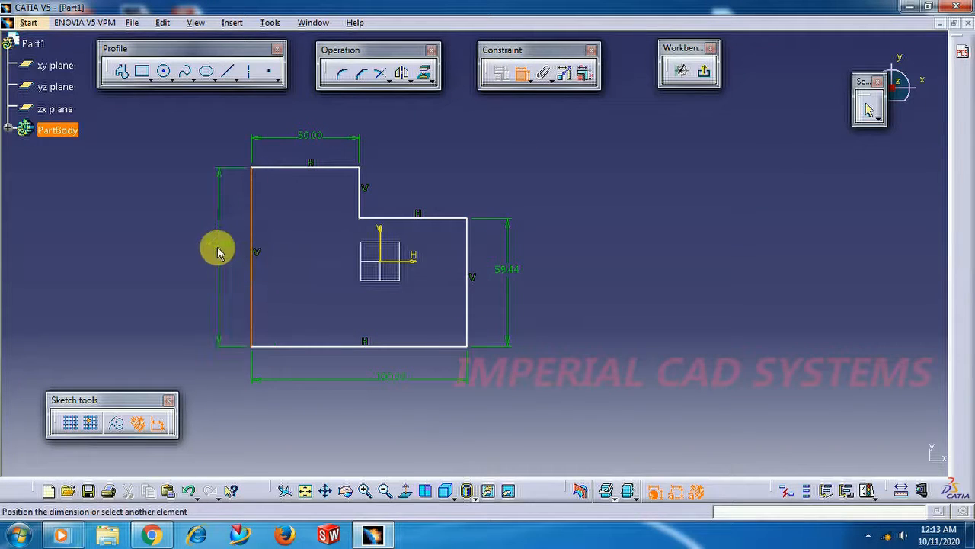
left_click(218, 248)
Add offset dimensions from the bottom edge to the horizontal axis and from the left edge to the vertical axis
left_click(405, 261)
left_click(414, 344)
left_click(410, 330)
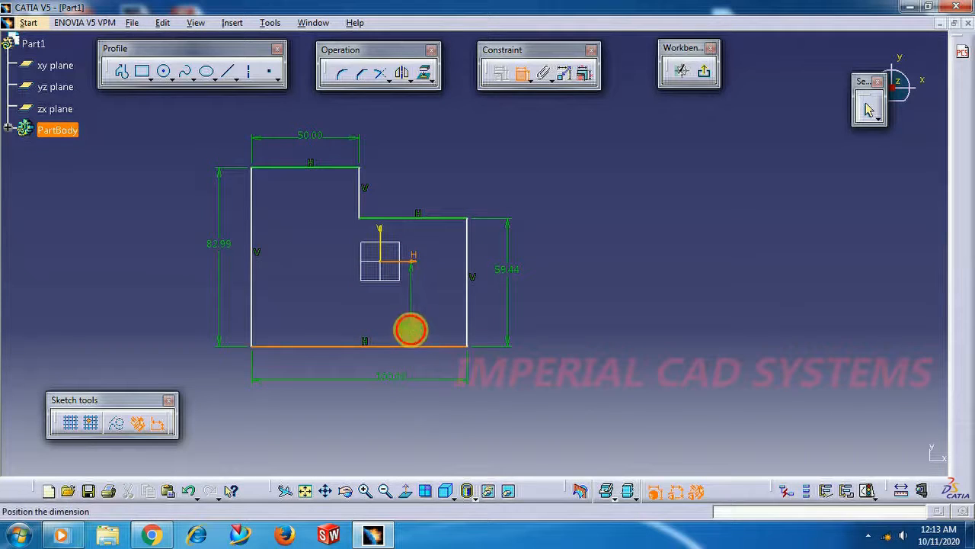
left_click(252, 258)
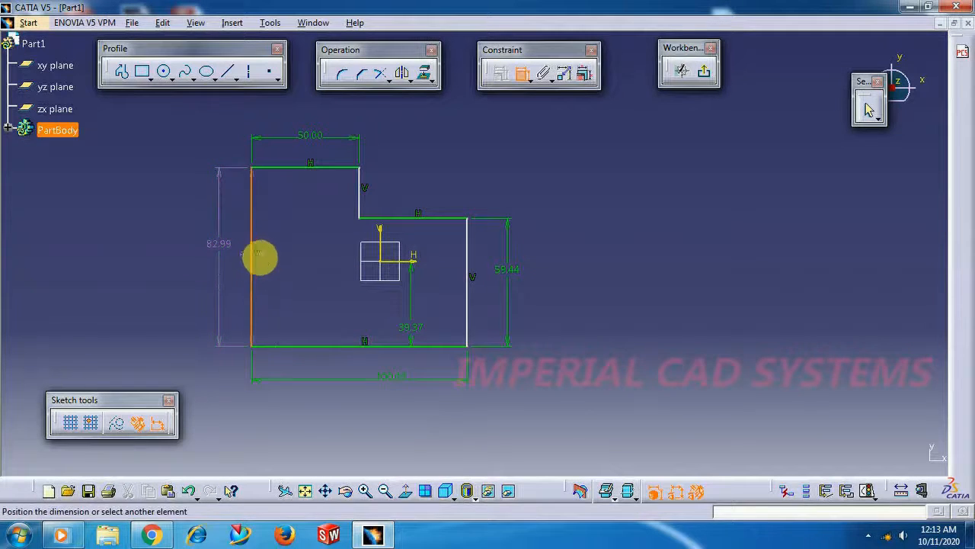
left_click(380, 245)
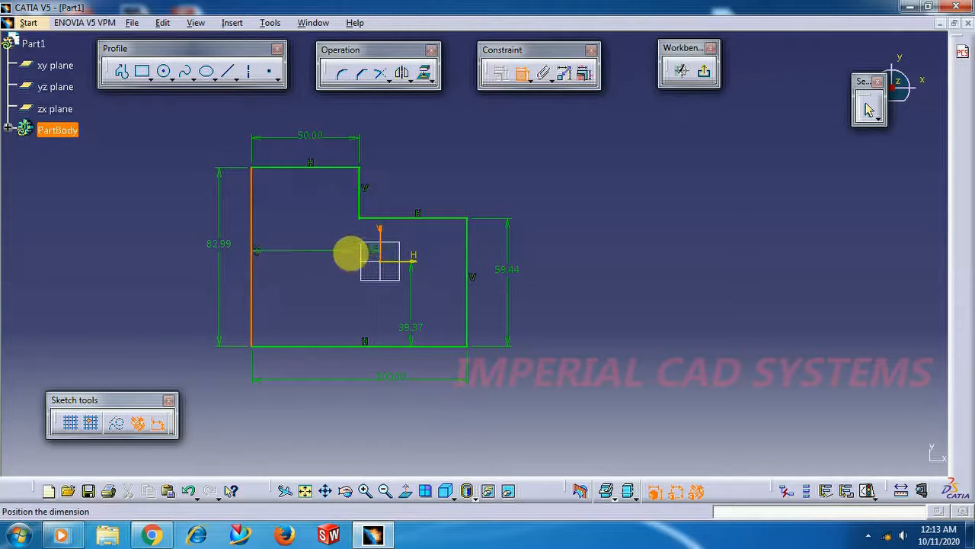
left_click(364, 300)
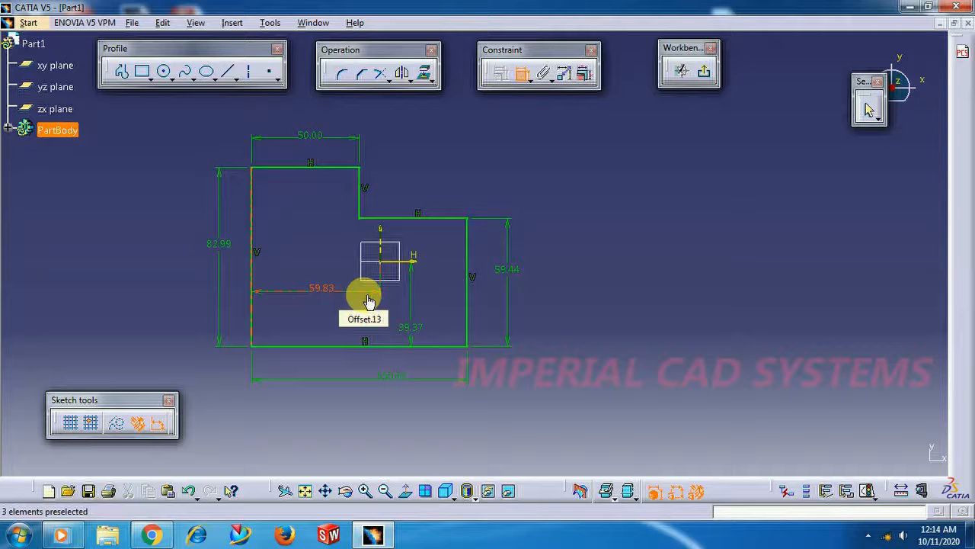
left_click(368, 302)
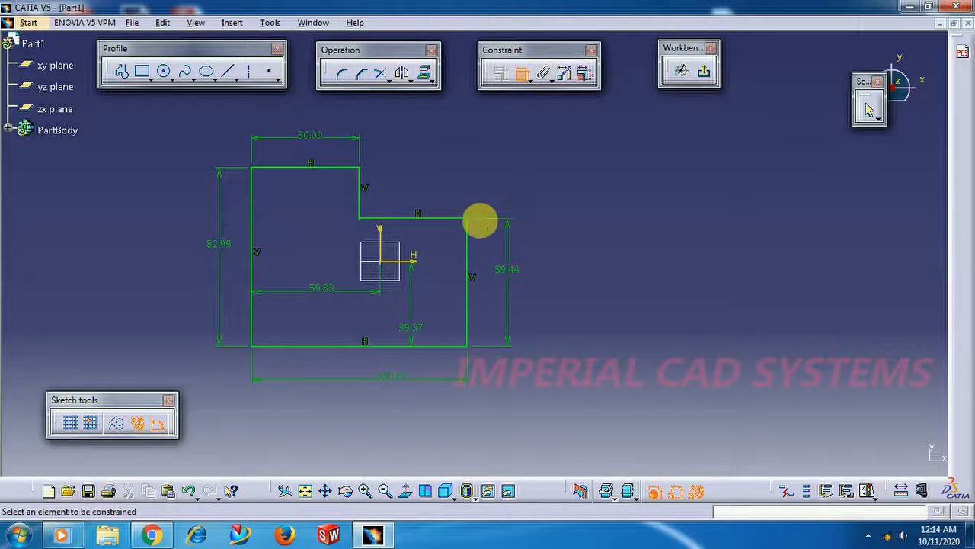
left_click(406, 262)
left_click(391, 346)
left_click(435, 317)
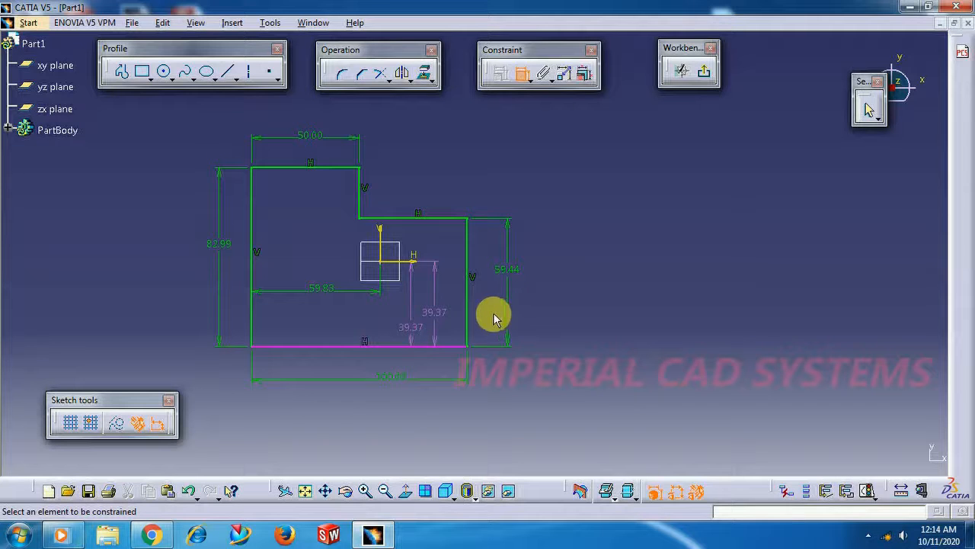
right_click(448, 317)
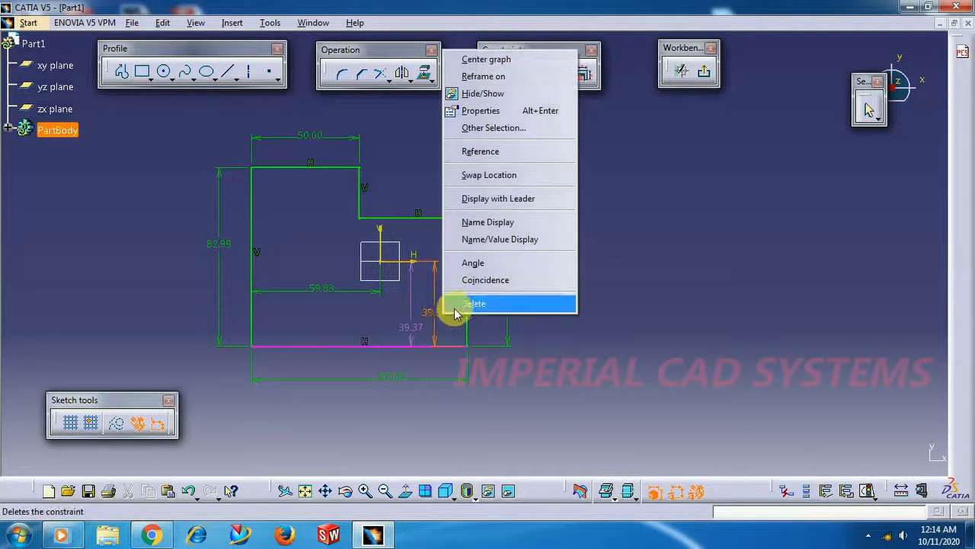
left_click(464, 304)
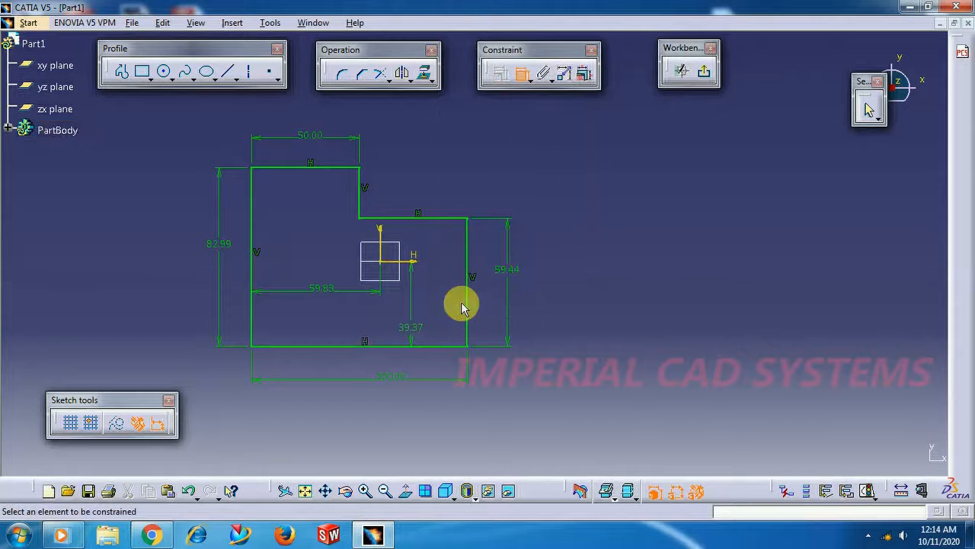
left_click(518, 76)
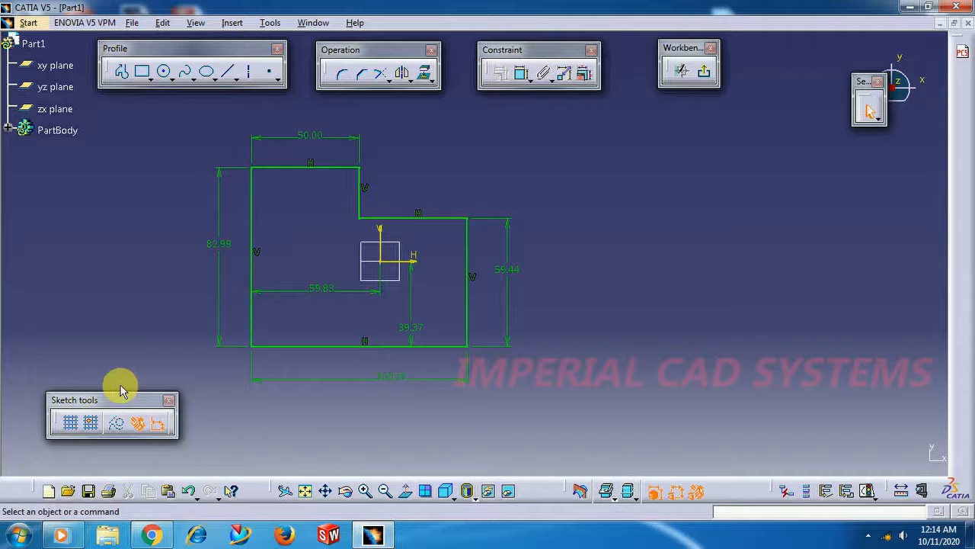
Round the profile's upper-left corner with a Corner of about 13.5 mm radius, converting both edge lengths into distances
left_click(343, 81)
left_click(254, 184)
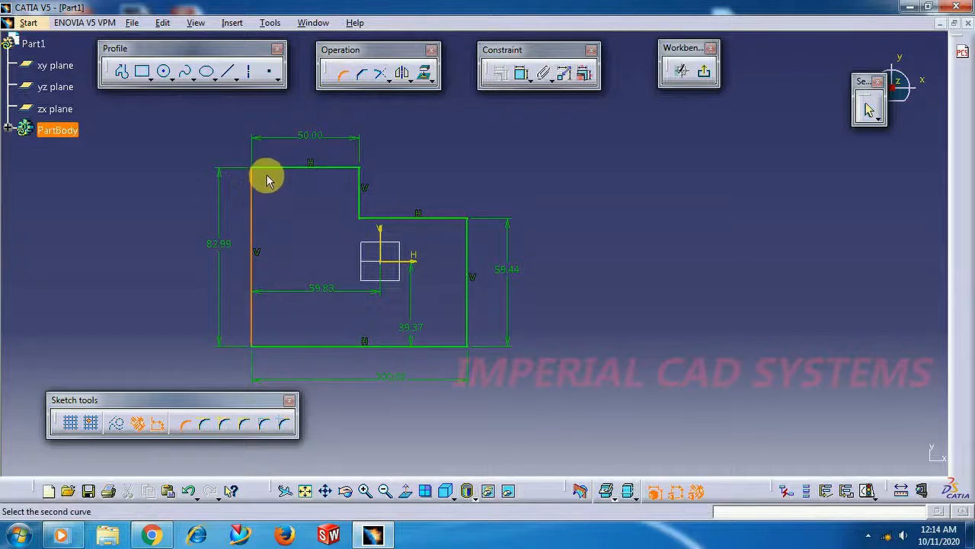
left_click(270, 171)
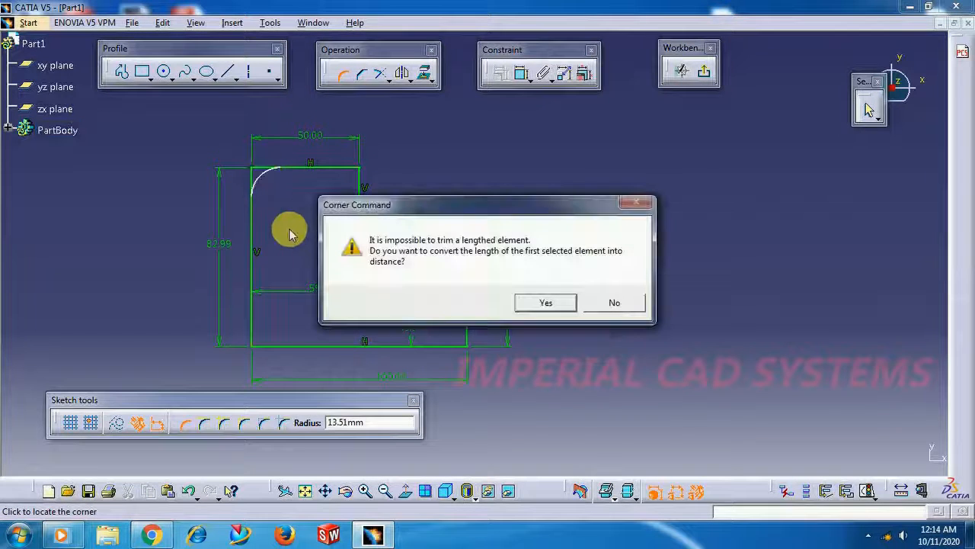
left_click(534, 301)
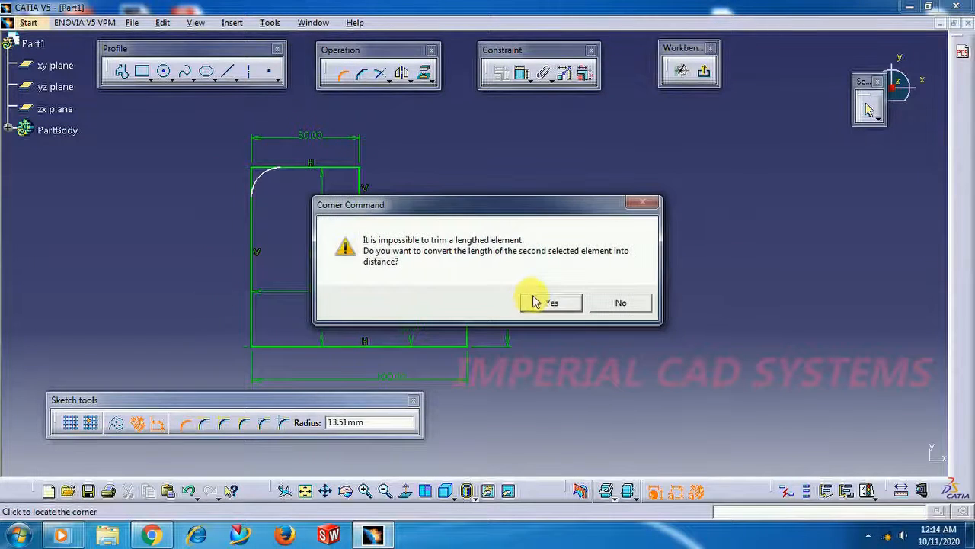
left_click(547, 302)
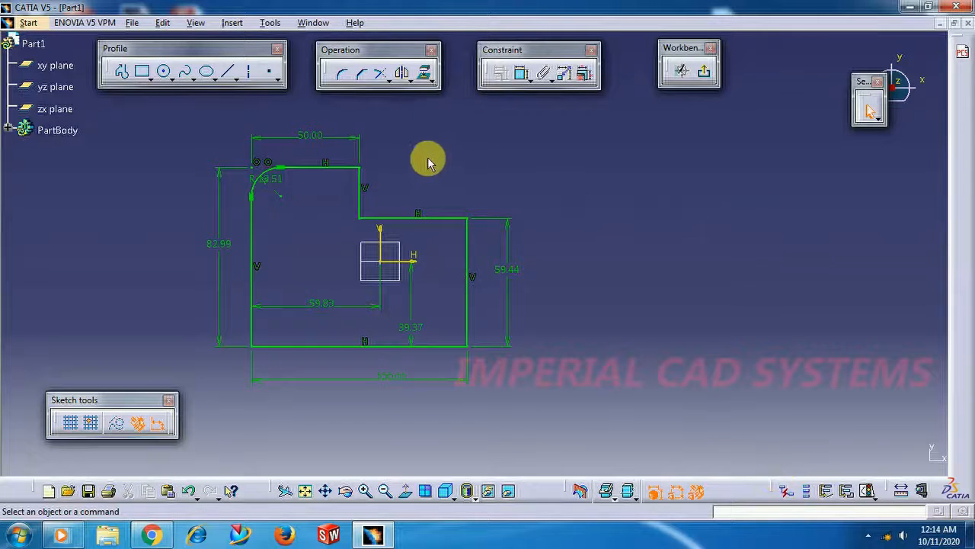
Set the radius of the profile's rounded corner to 10 mm
double_click(276, 179)
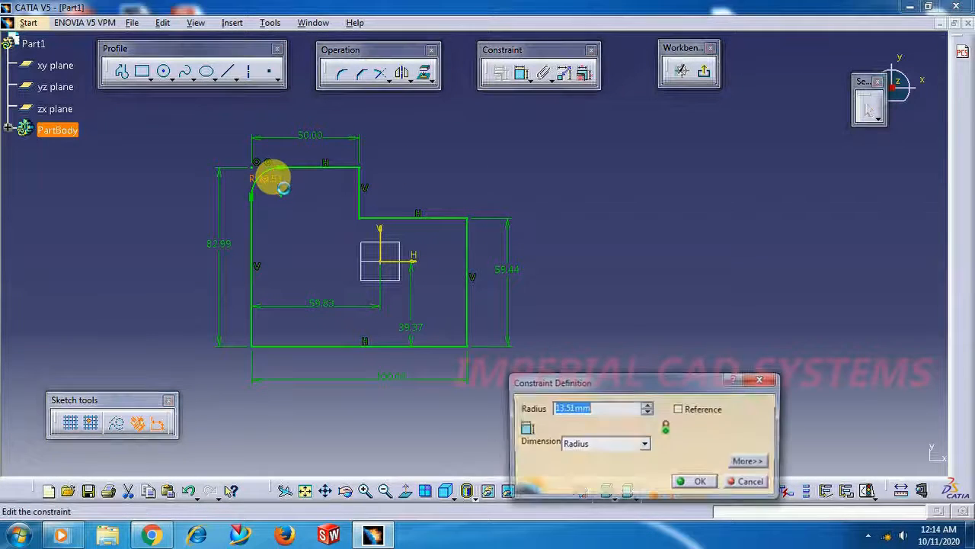
type("10")
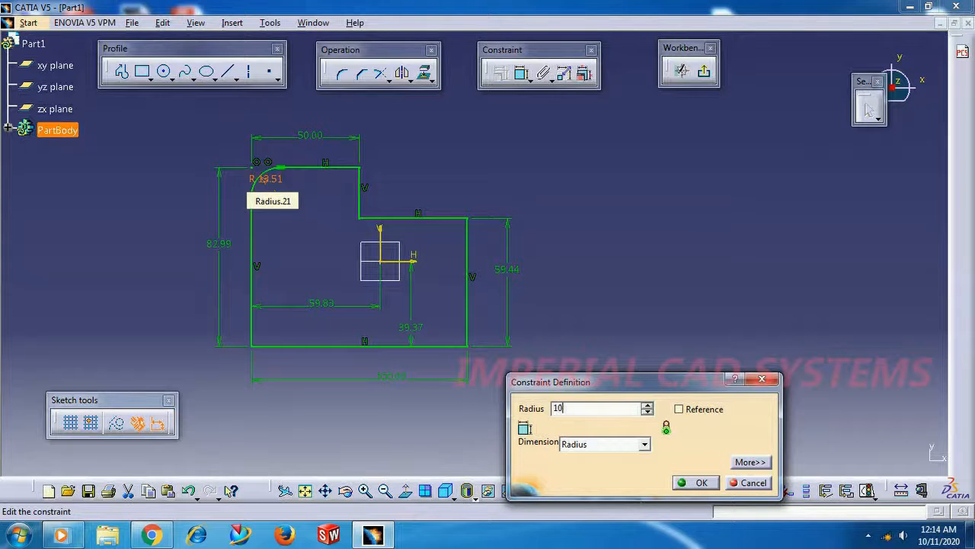
key("Return")
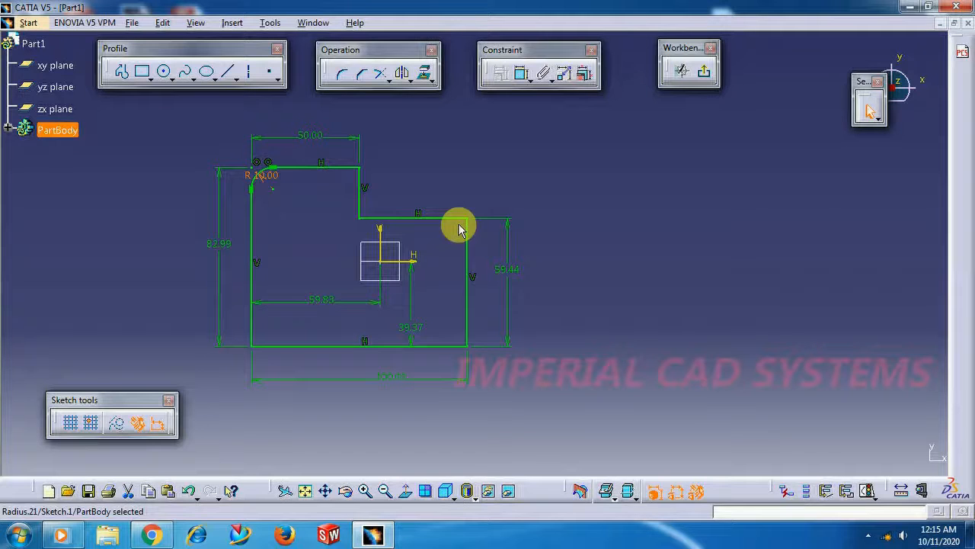
Exit the profile sketch and return to the 3D part
left_click(705, 76)
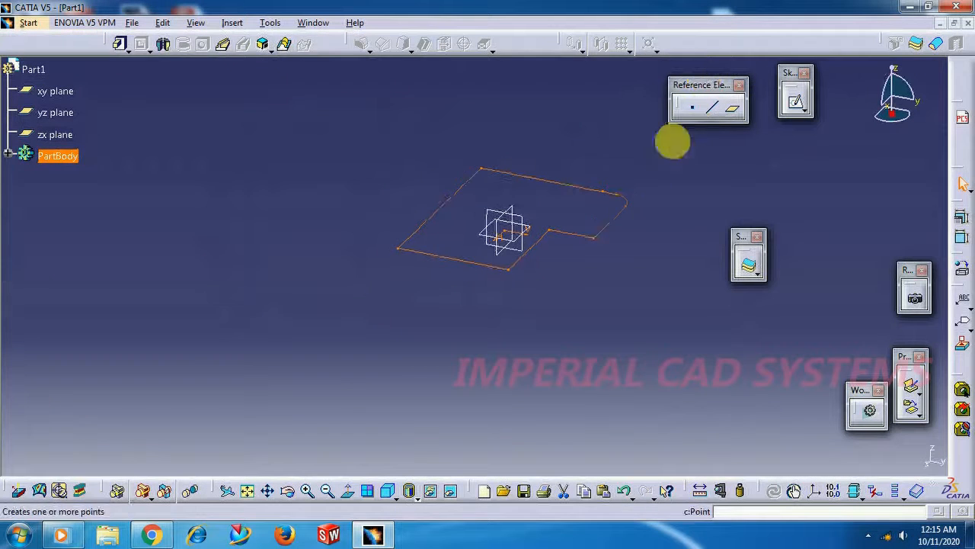
mouse_move(547, 347)
middle_mouse_down()
mouse_move(541, 274)
mouse_move(572, 230)
mouse_move(627, 279)
mouse_move(650, 324)
middle_mouse_up()
mouse_move(419, 274)
middle_mouse_down()
mouse_move(331, 333)
mouse_move(370, 381)
mouse_move(403, 366)
mouse_move(399, 340)
mouse_move(358, 301)
mouse_move(503, 375)
mouse_move(496, 409)
middle_mouse_up()
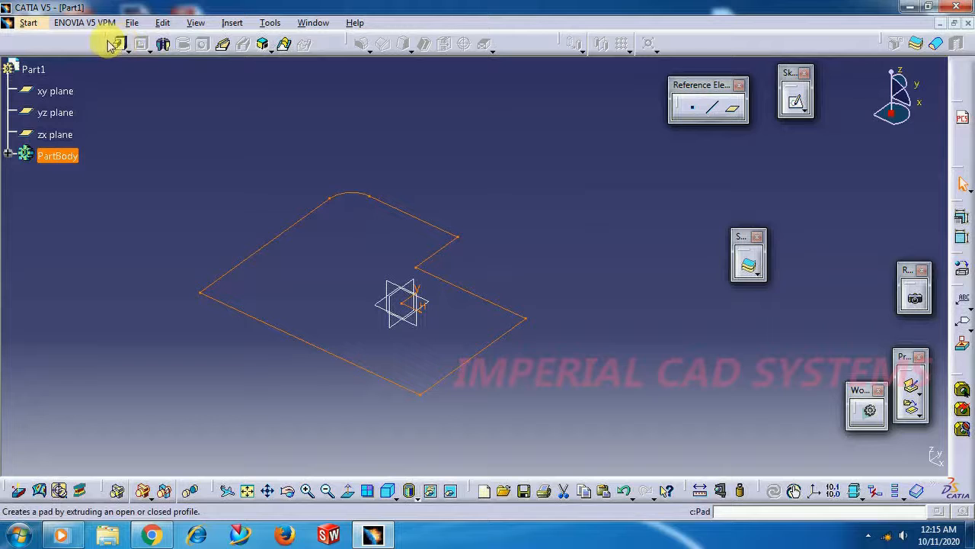
Undock the Sketch-Based Features, Dress-Up Features and Transformation Features toolbars into the work area and deselect the sketch
mouse_move(107, 67)
left_mouse_down()
mouse_move(114, 93)
mouse_move(114, 85)
left_mouse_up()
left_click_drag(348, 43, 350, 98)
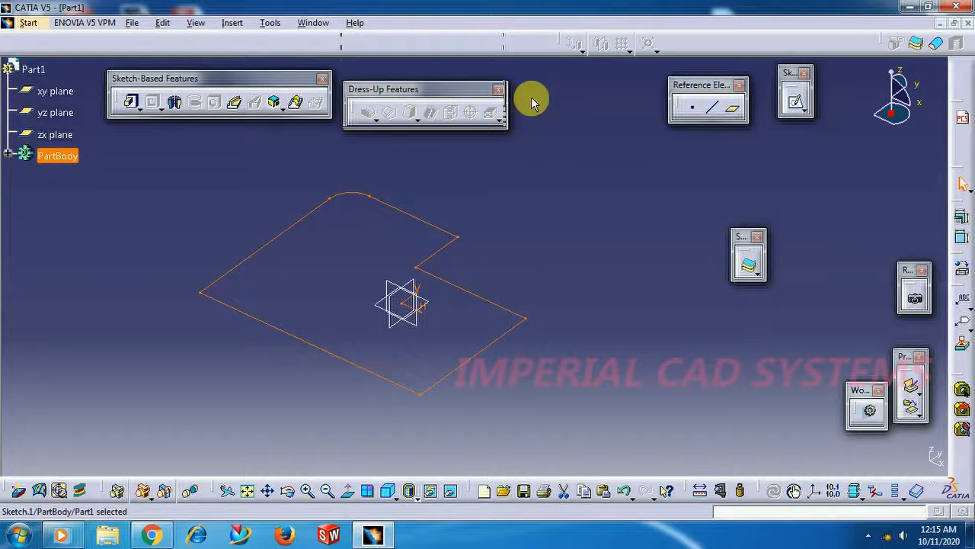
left_click_drag(561, 43, 551, 98)
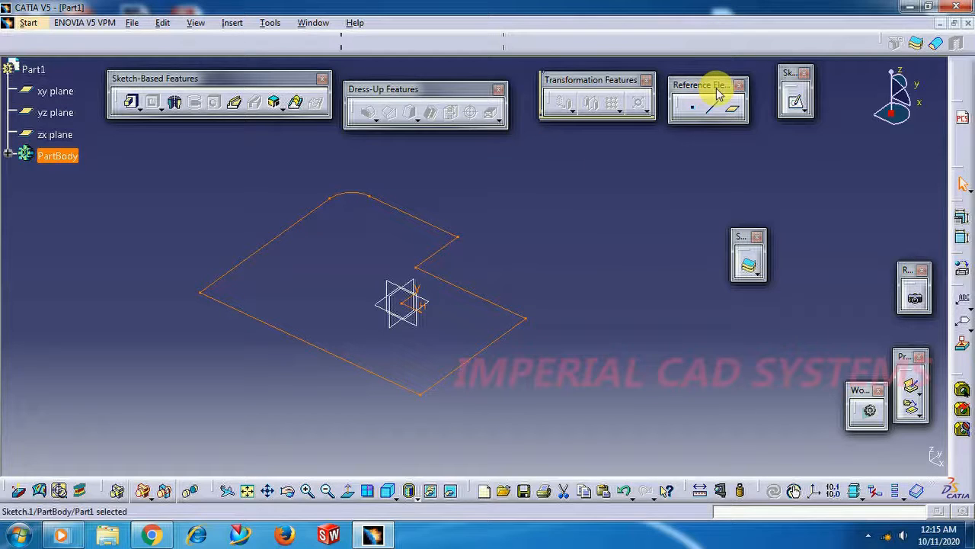
left_click(584, 197)
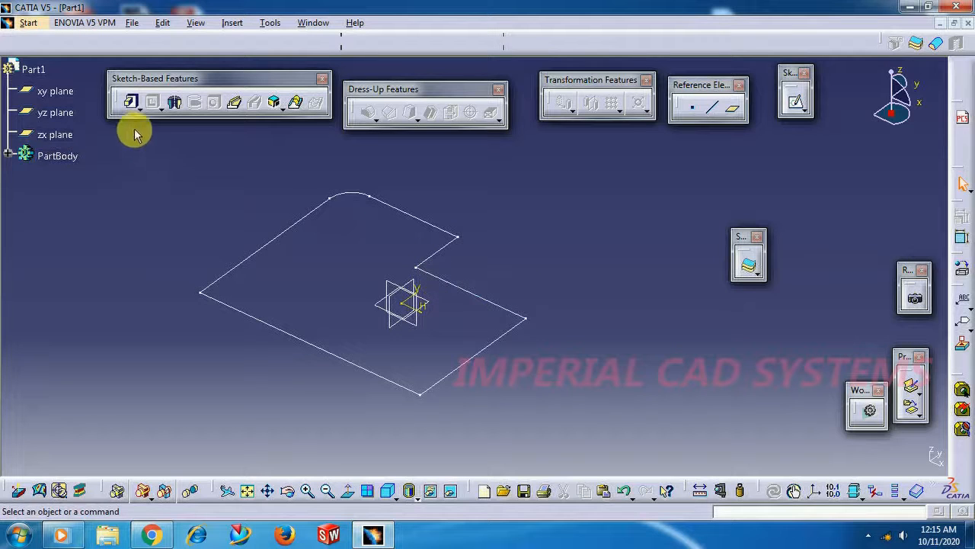
Create a Pad from the stepped profile sketch with a length of 30 mm
left_click(133, 105)
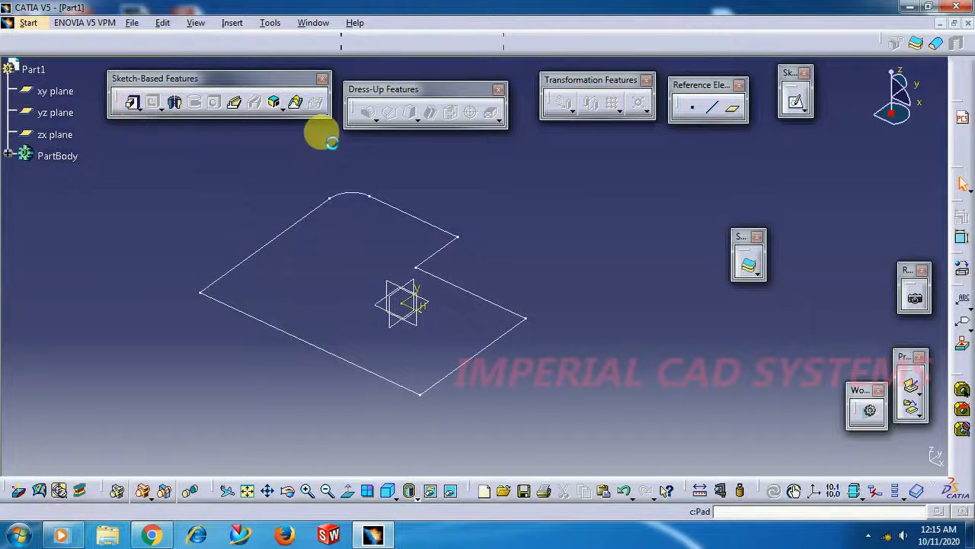
left_click(421, 226)
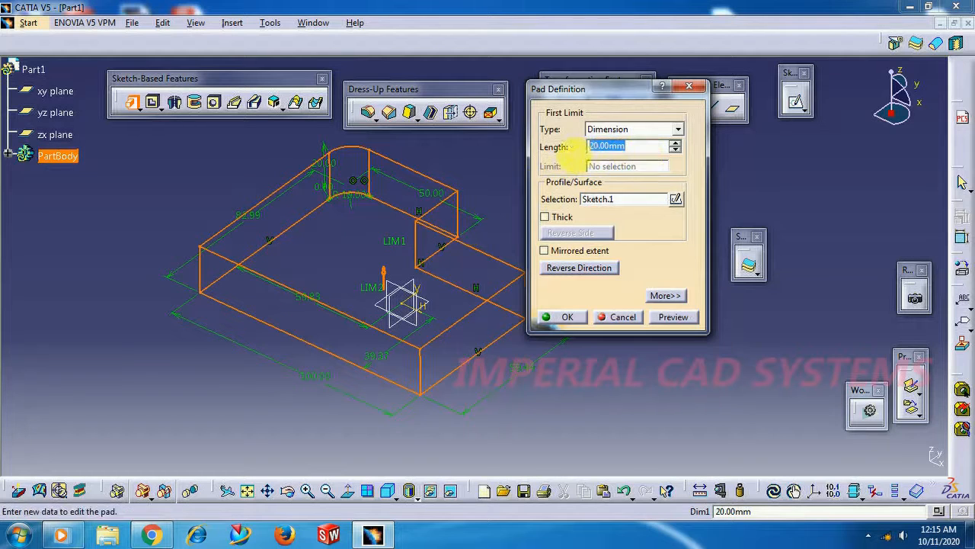
type("3")
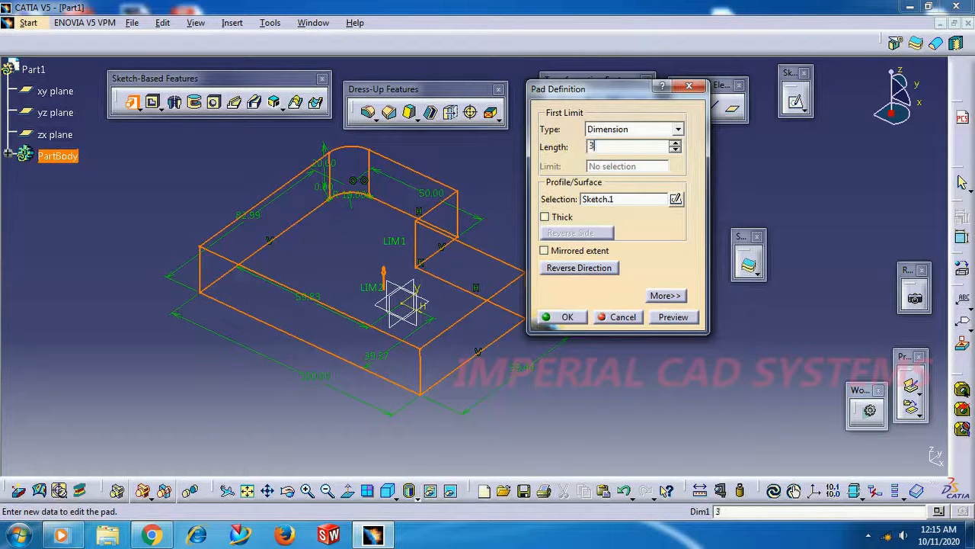
type("0")
key("Return")
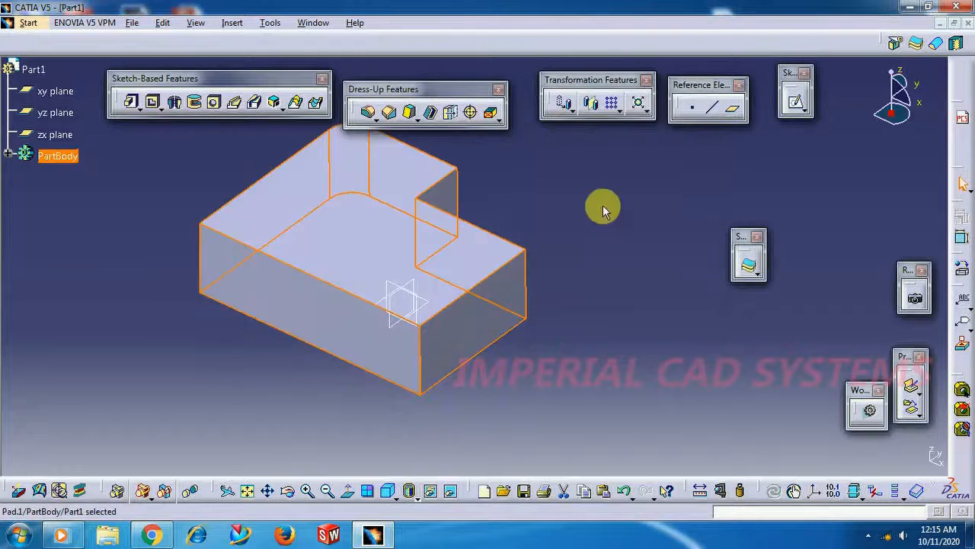
Create a 15 mm diameter hole with Up To Last extension near the lower-left corner of the pad's top face
middle_click_drag(605, 236, 628, 273)
middle_click_drag(271, 432, 324, 416)
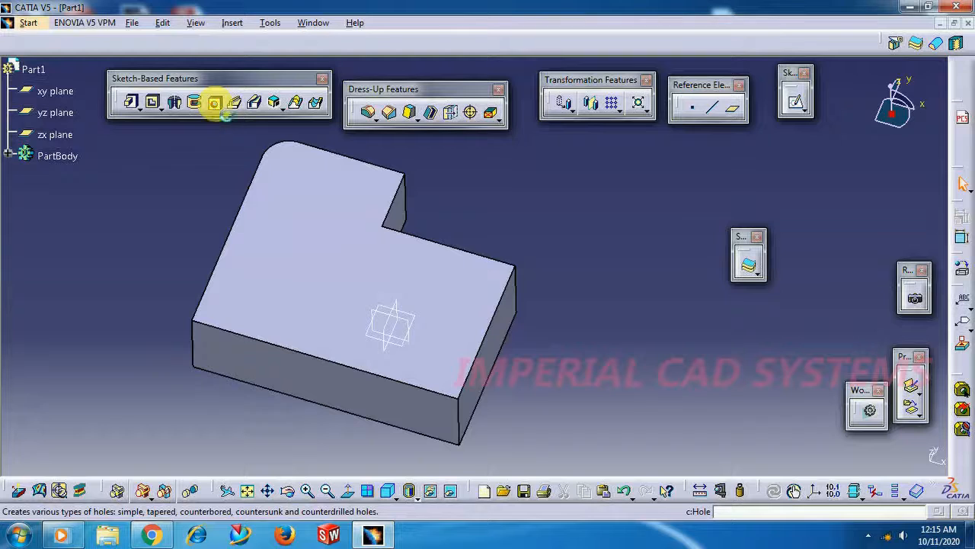
left_click(216, 106)
left_click(252, 300)
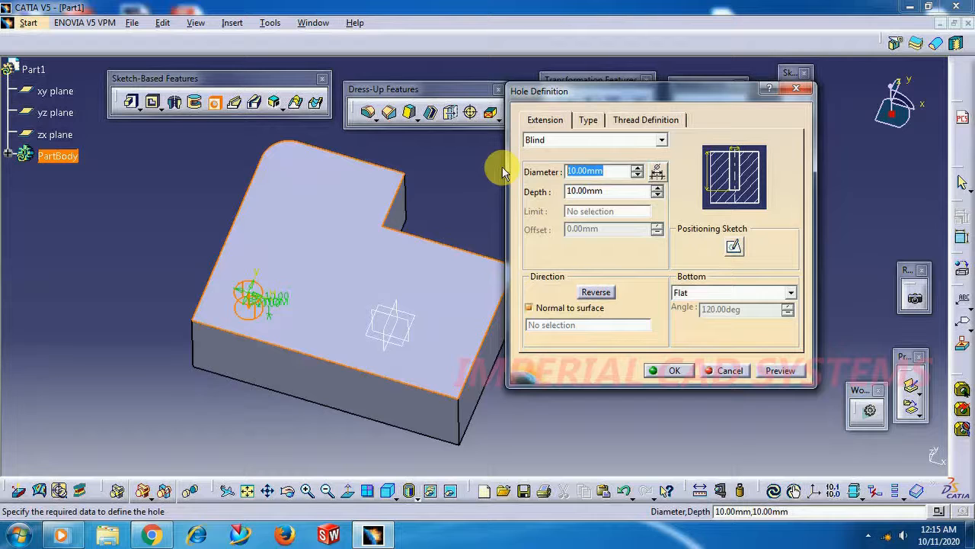
type("15")
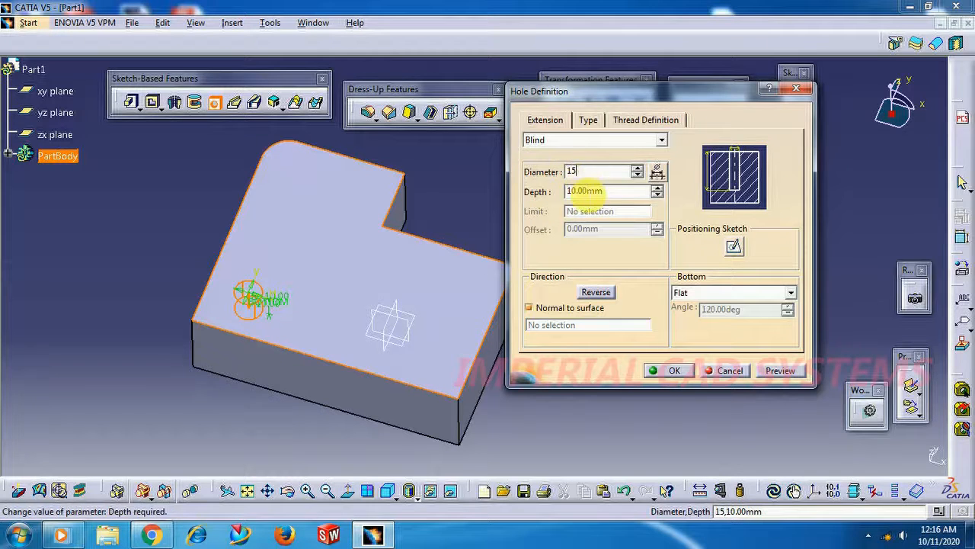
left_click(575, 140)
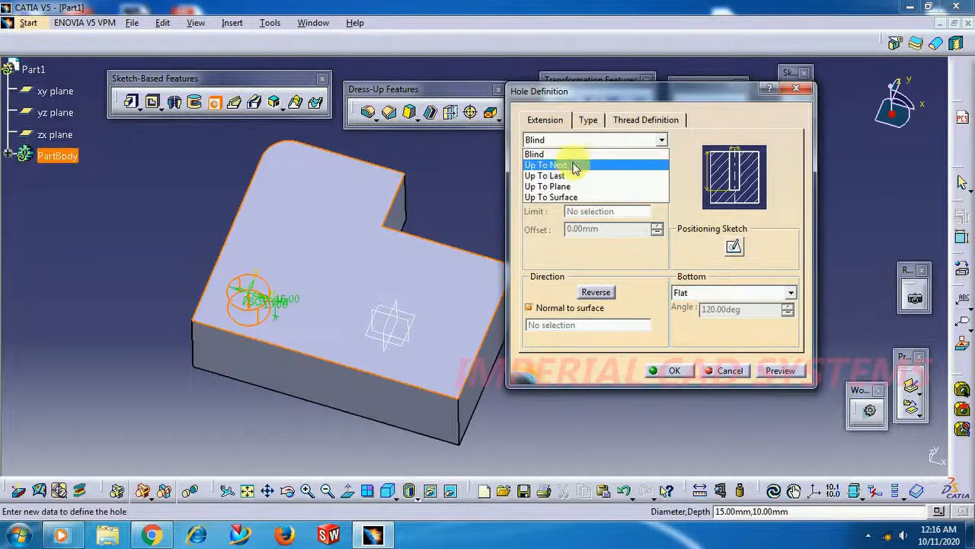
left_click(579, 174)
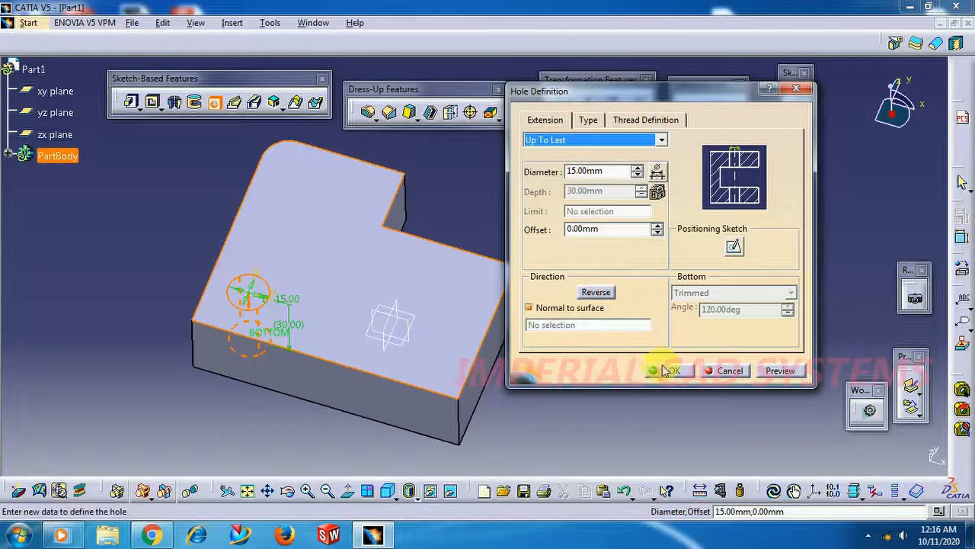
left_click(668, 370)
Apply a 20 mm Edge Fillet to the outer vertical edge at the end of the pad's lower step
middle_click_drag(475, 229, 536, 394)
middle_click_drag(544, 323, 543, 381)
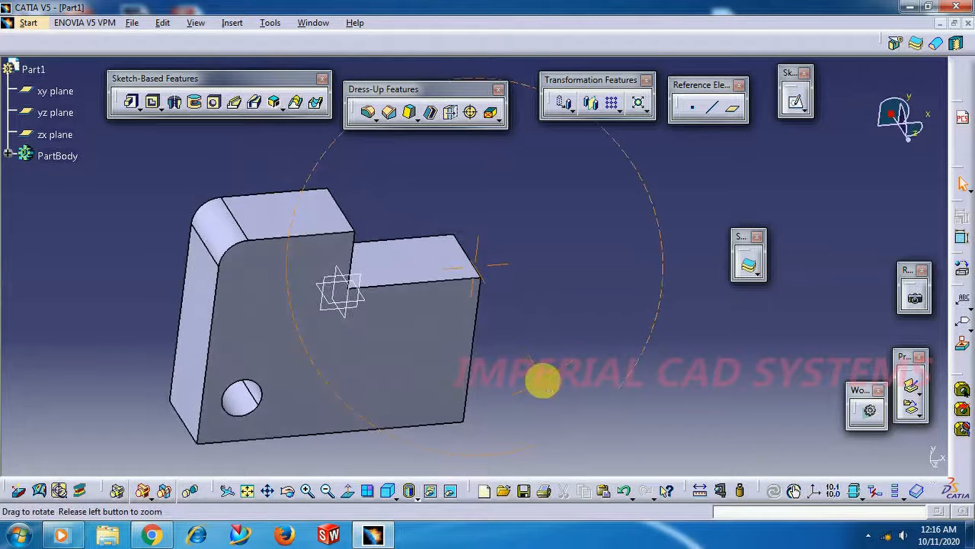
left_click(368, 115)
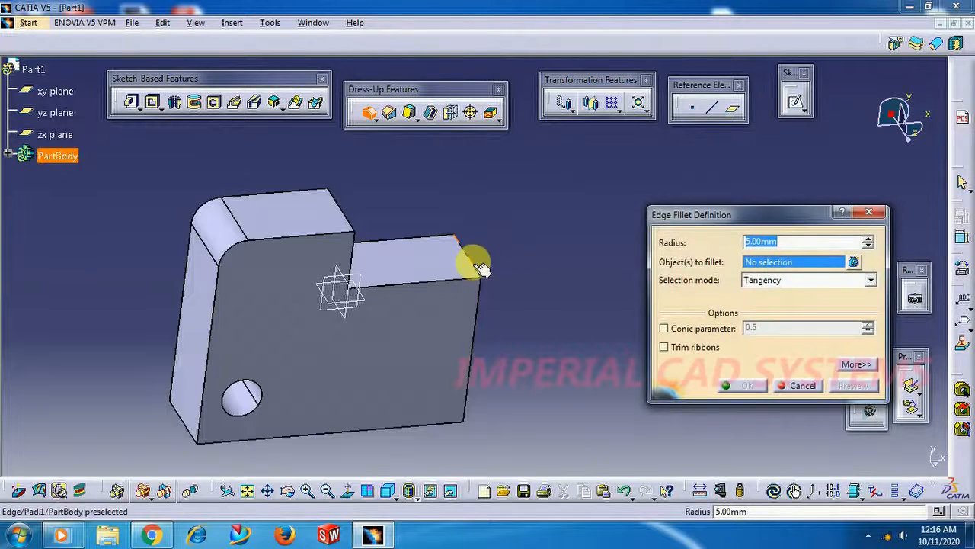
left_click(471, 260)
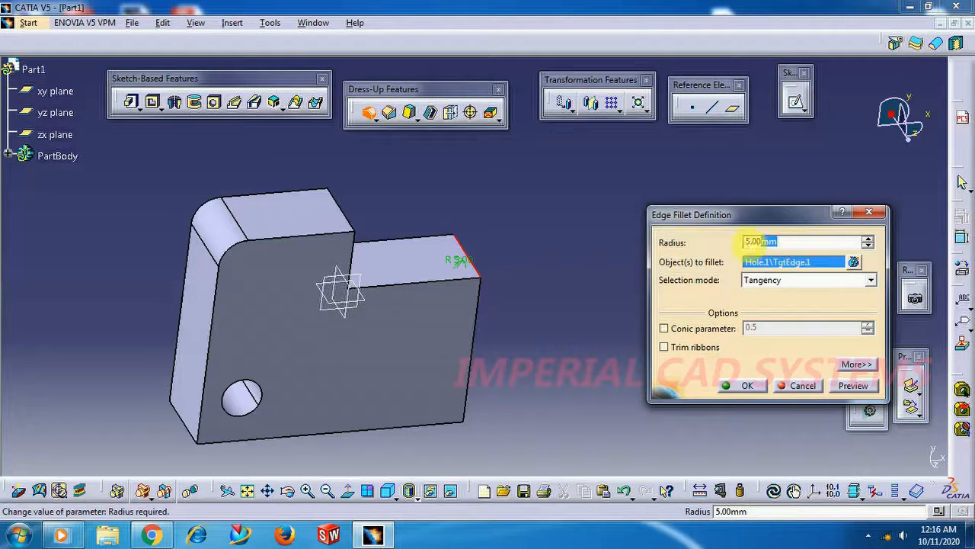
type("20")
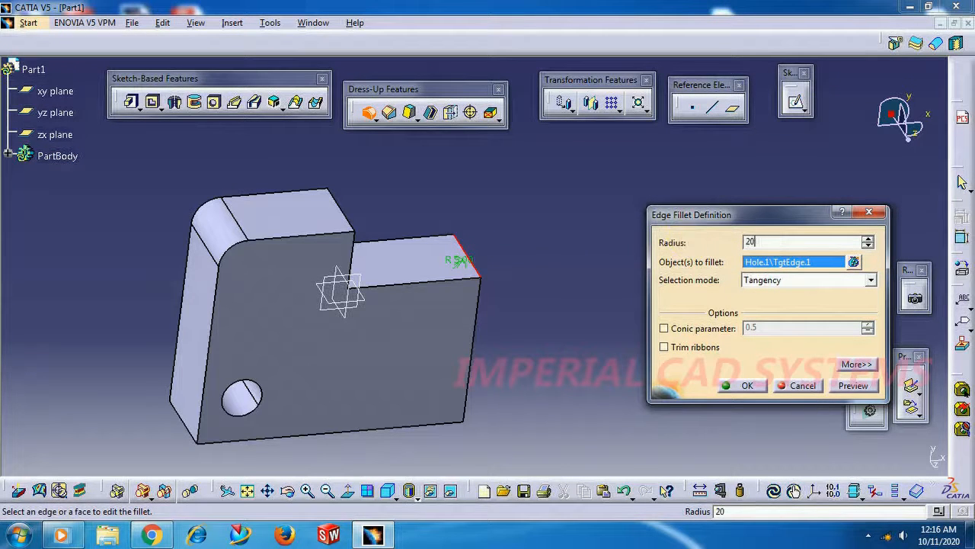
key("Return")
left_click(593, 267)
Sketch a small horizontal rectangle on the pad's top face, between the hole and the notch, and exit the sketch
middle_click_drag(592, 268, 441, 262)
middle_click_drag(261, 304, 322, 285)
left_click(322, 228)
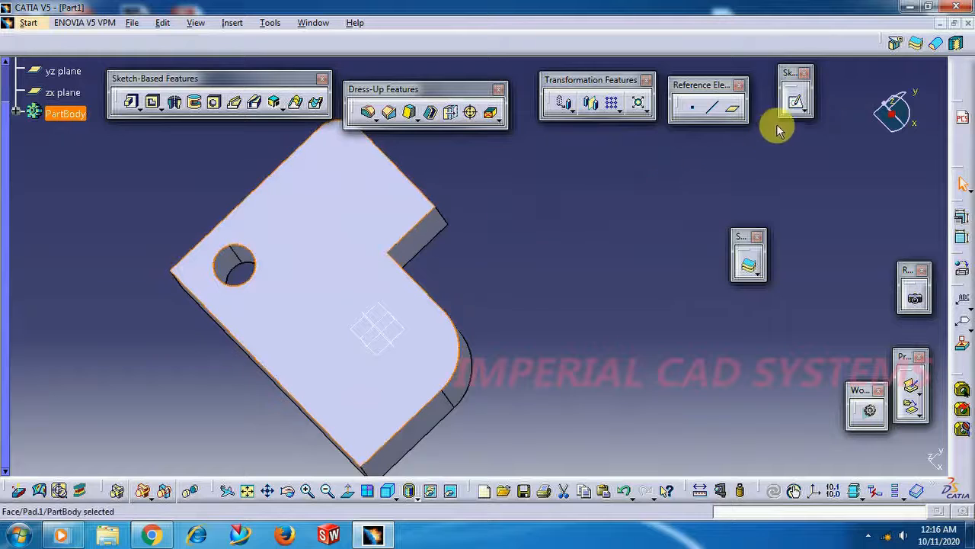
left_click(795, 105)
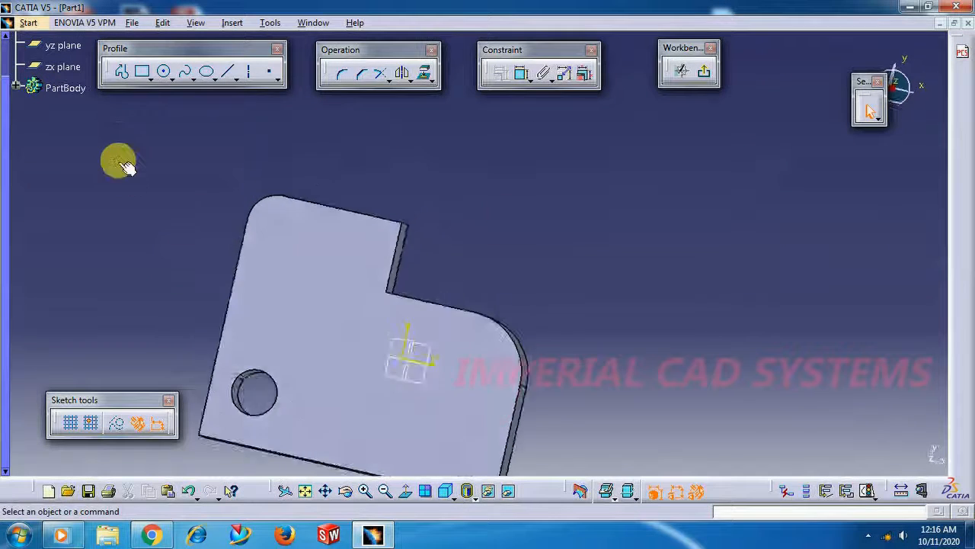
left_click(142, 74)
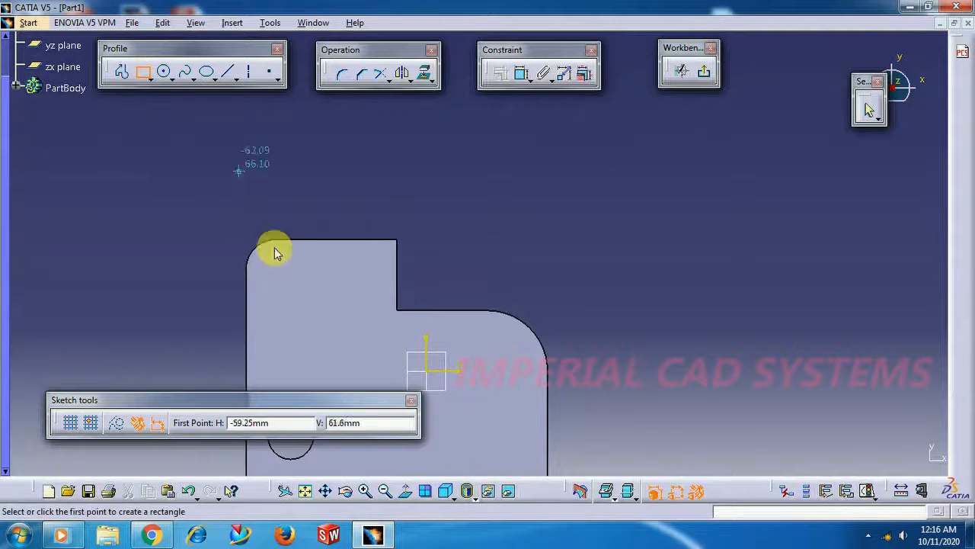
left_click(294, 319)
left_click(367, 351)
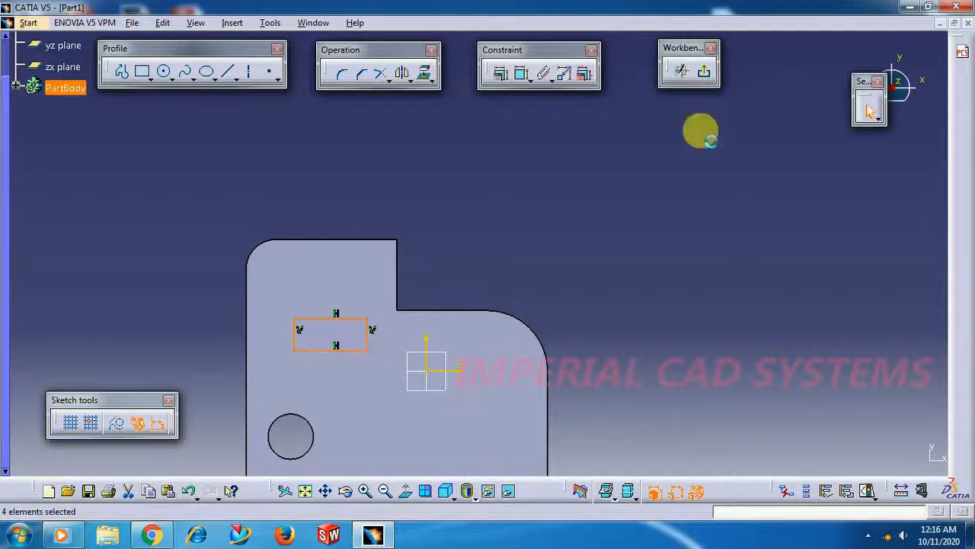
left_click(704, 72)
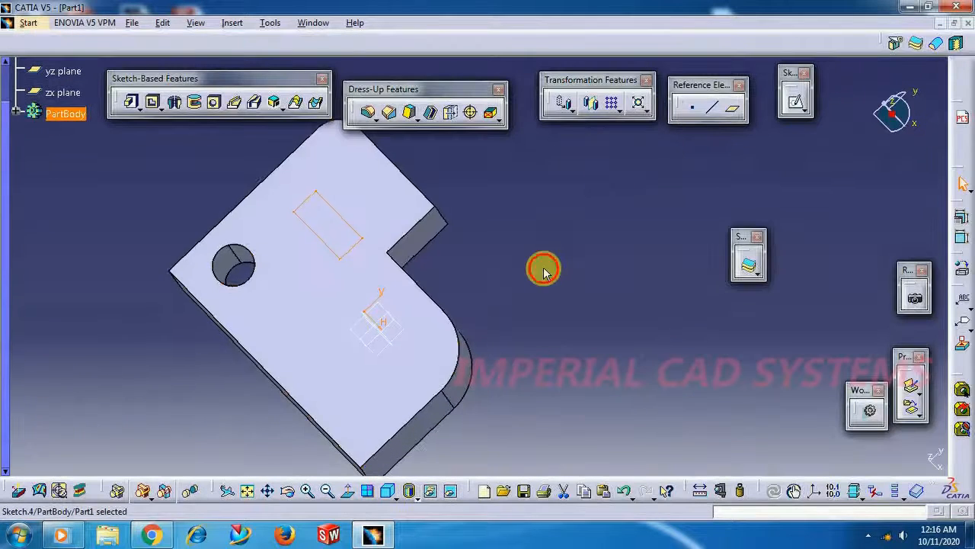
Cut a 20 mm deep Pocket from the rectangular sketch on the block's top face
mouse_move(279, 420)
middle_mouse_down()
mouse_move(348, 383)
mouse_move(374, 320)
middle_mouse_up()
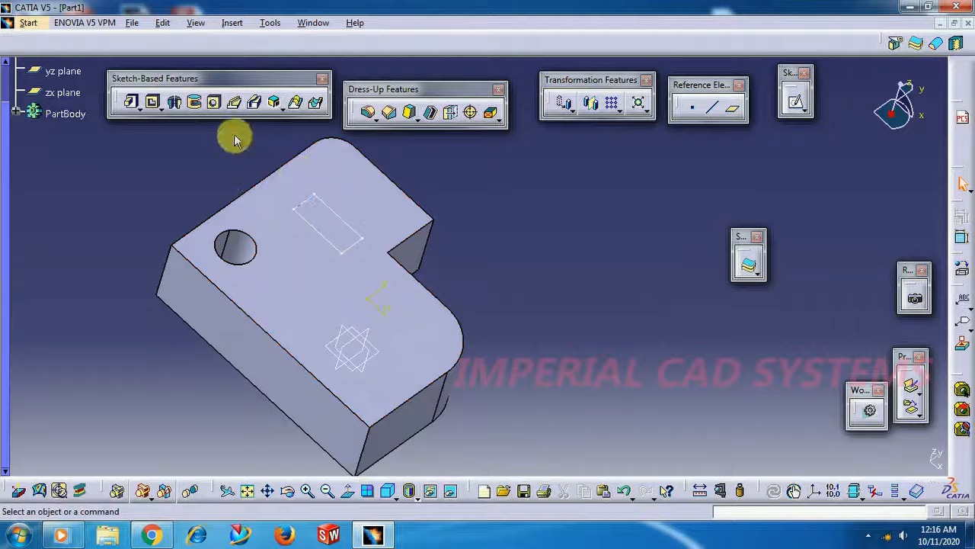
left_click(155, 104)
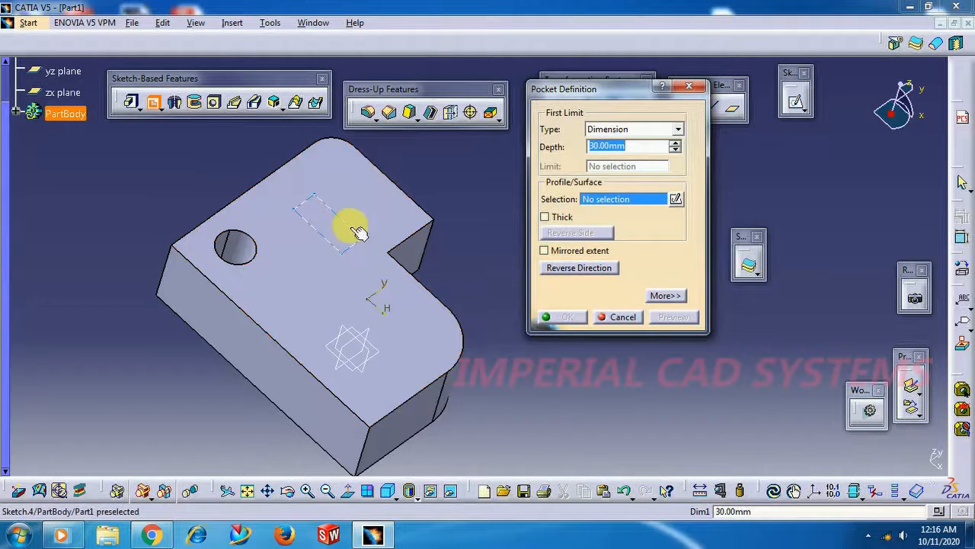
left_click(355, 230)
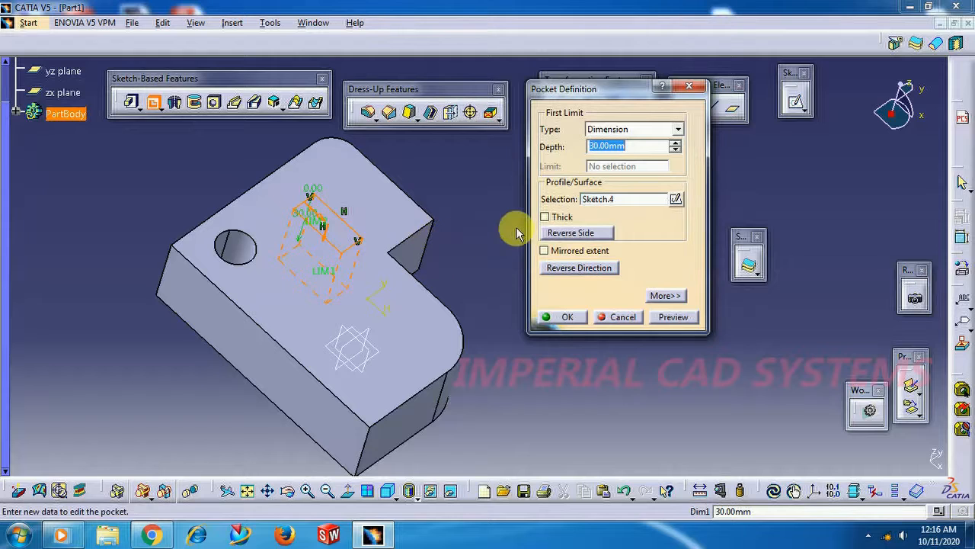
type("20")
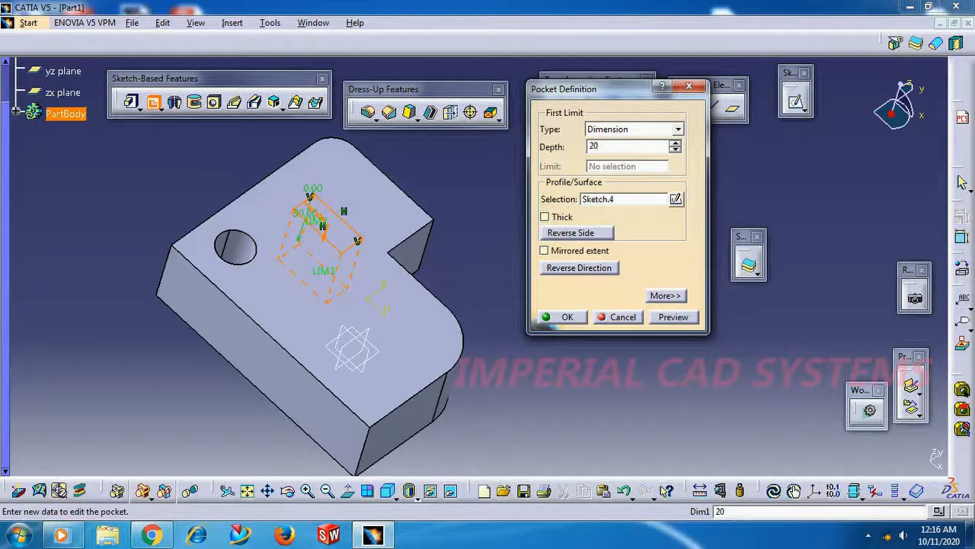
key("Return")
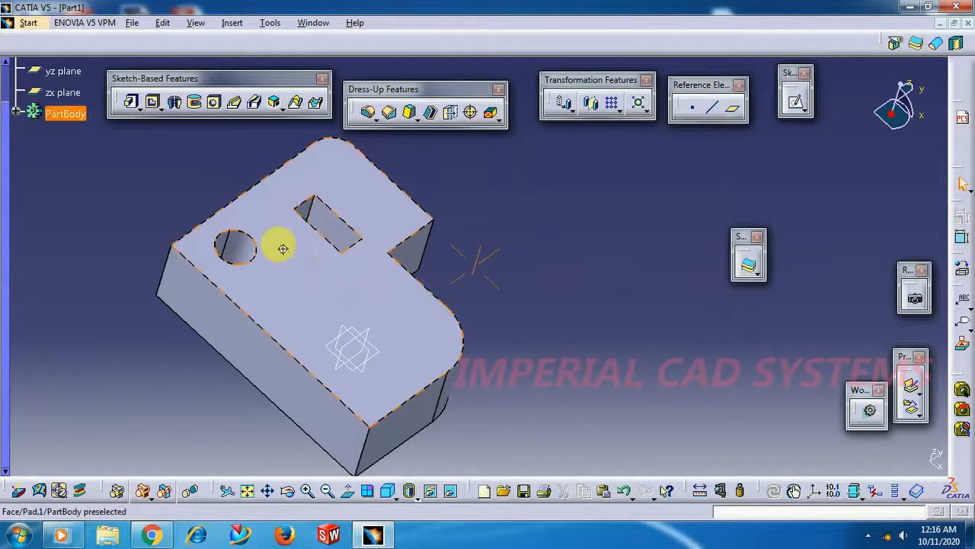
Examine the block from several angles, checking the pocket, the hole, the rounded edges and the side faces
middle_click_drag(283, 249, 272, 337)
middle_click_drag(342, 283, 329, 305)
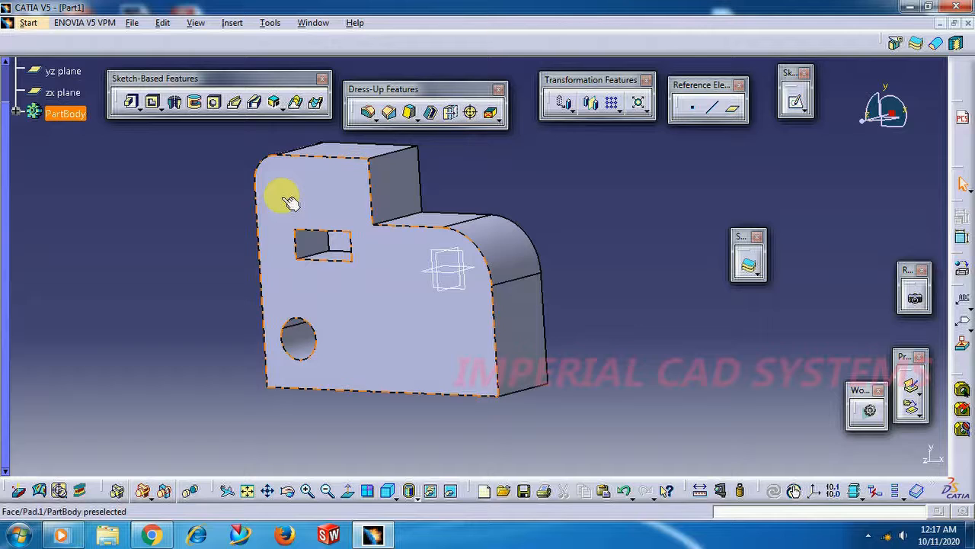
middle_click_drag(316, 424, 483, 281)
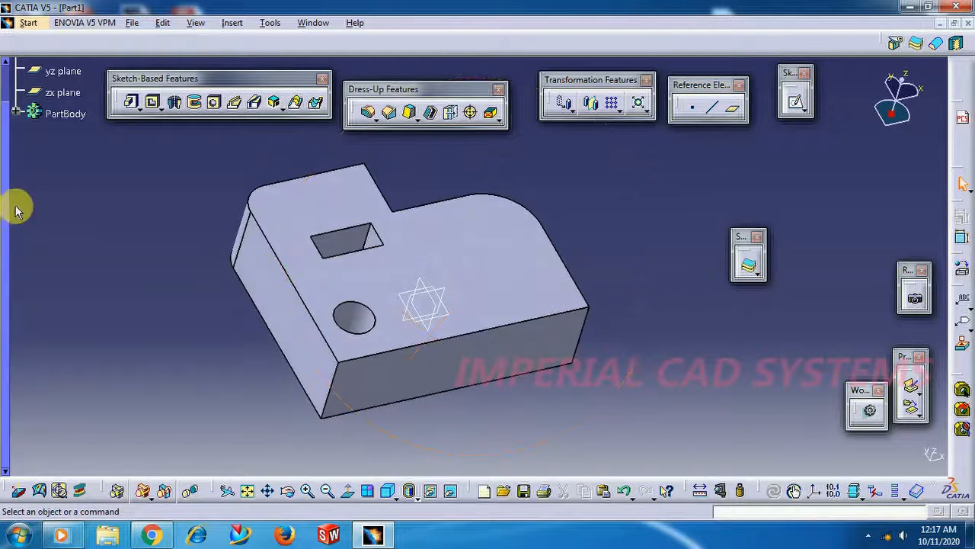
left_click_drag(7, 199, 8, 156)
middle_click_drag(480, 396, 351, 409)
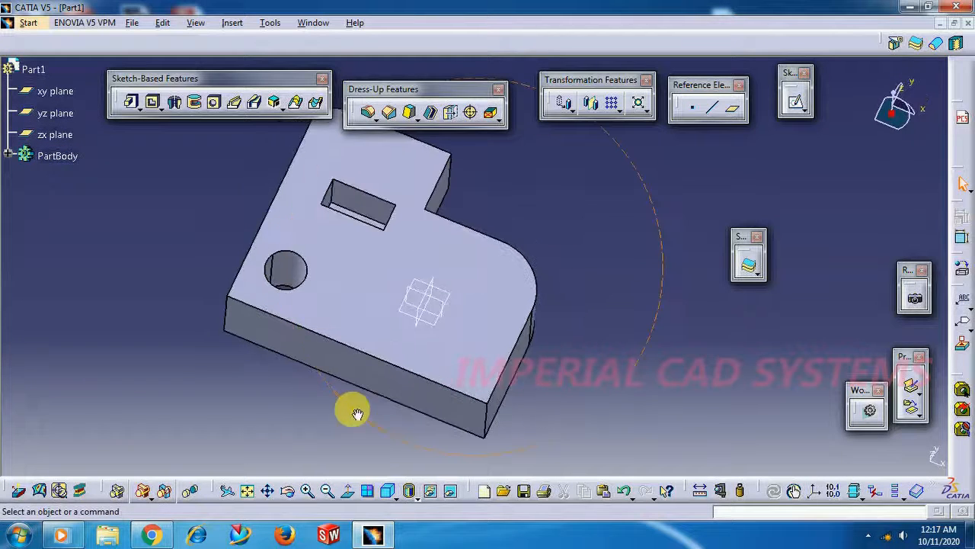
middle_click_drag(603, 348, 531, 318)
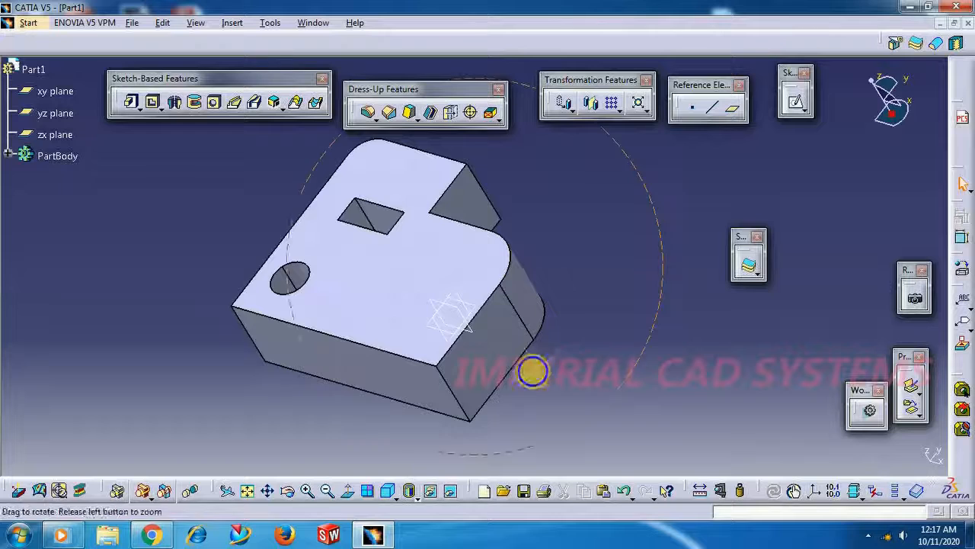
middle_click_drag(531, 370, 446, 366)
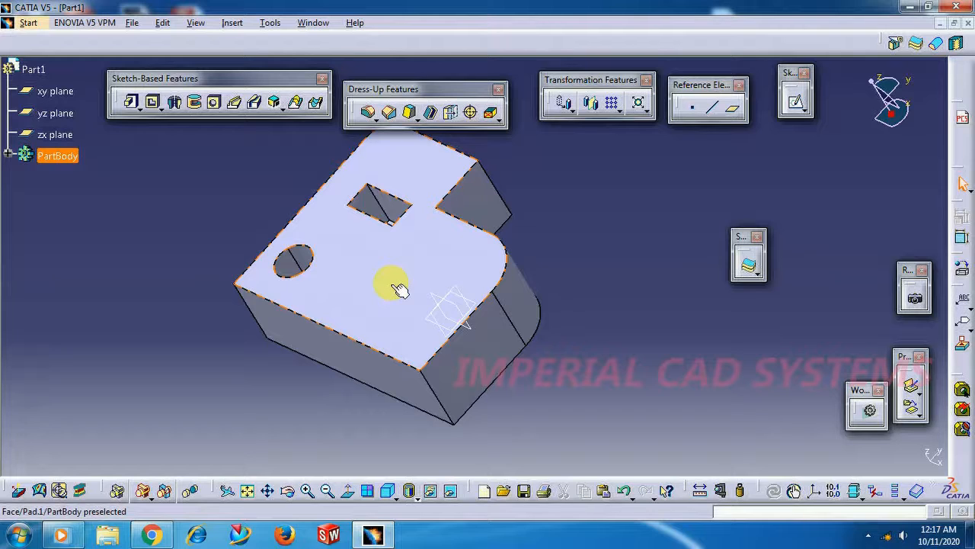
middle_click_drag(218, 298, 407, 331)
middle_click_drag(338, 272, 472, 218)
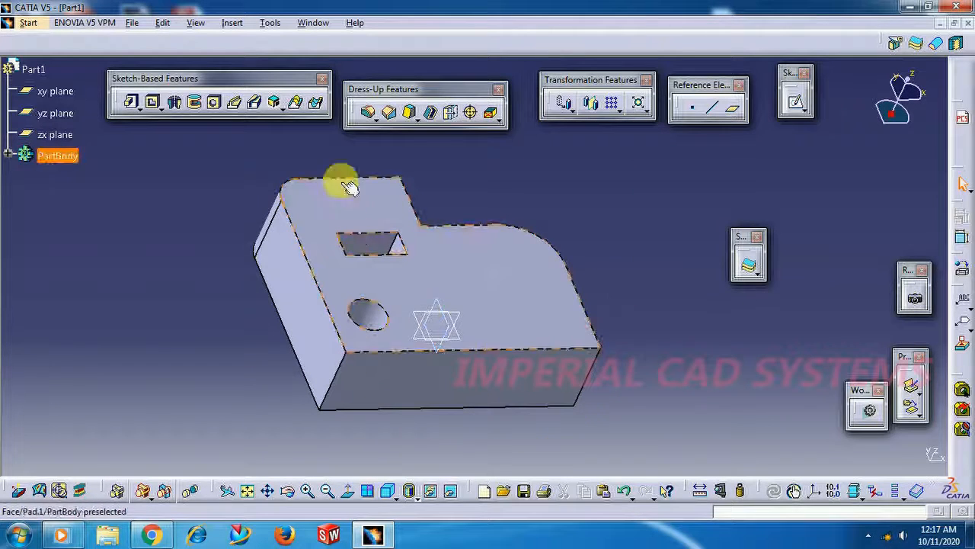
middle_click_drag(492, 330, 397, 357)
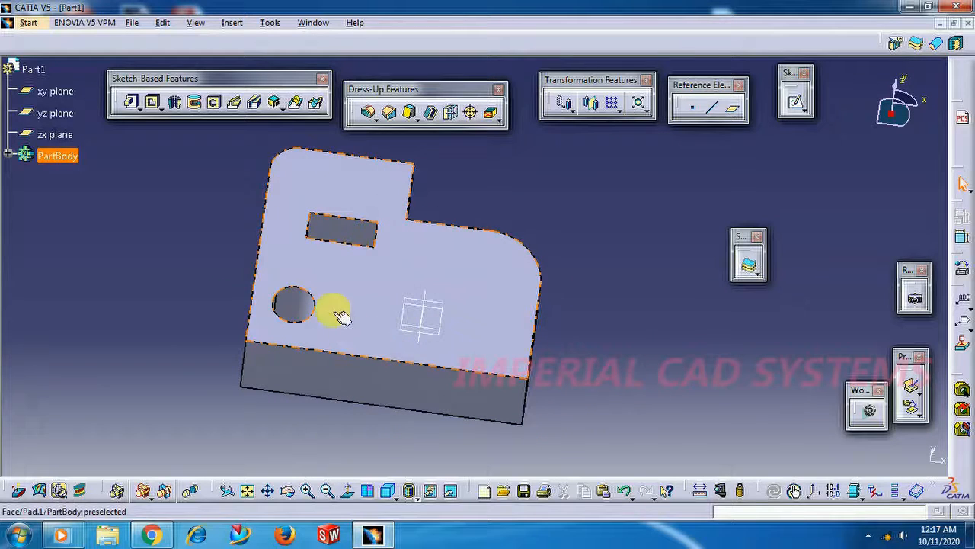
Create a new Drafting drawing with an empty A2 ISO sheet at 1:1 scale and clear the Dimensioning toolbar off the sheet
left_click(30, 23)
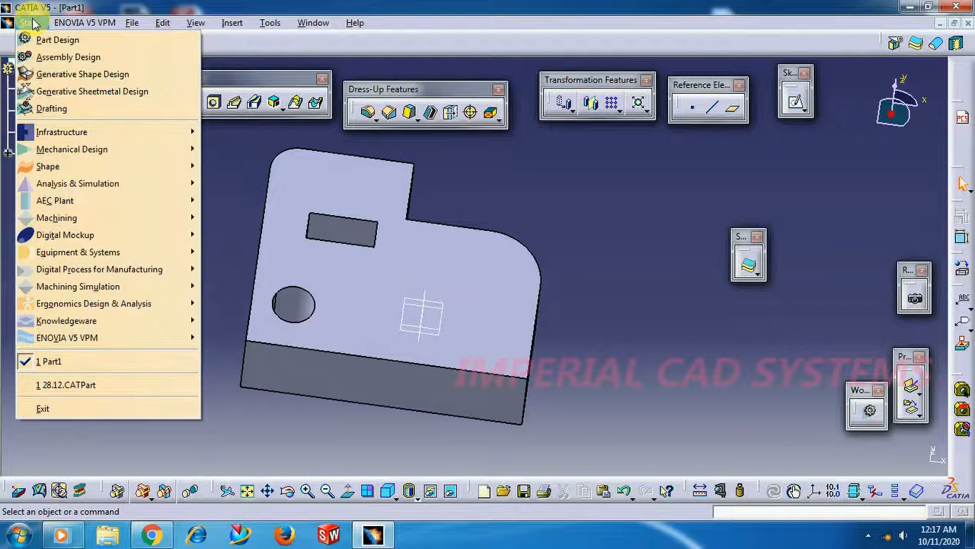
mouse_move(67, 150)
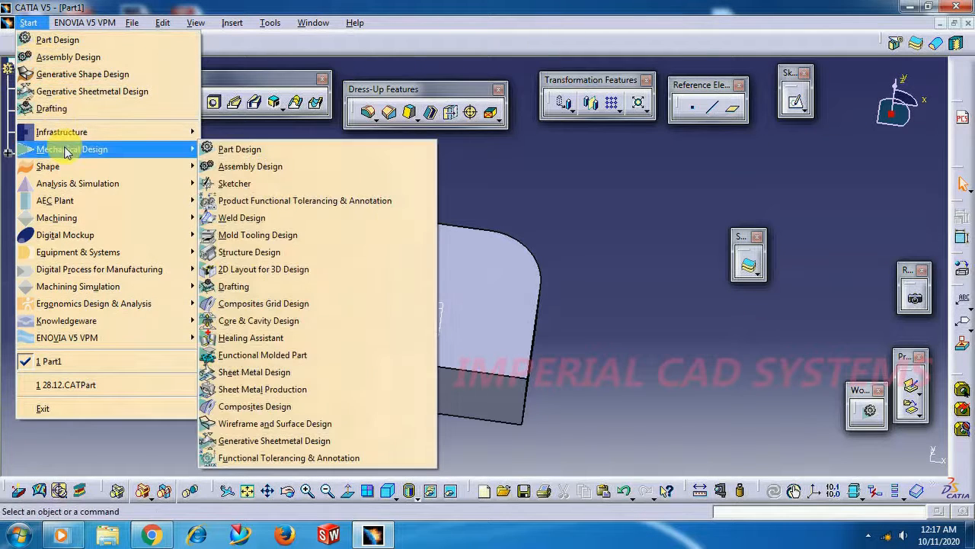
left_click(248, 286)
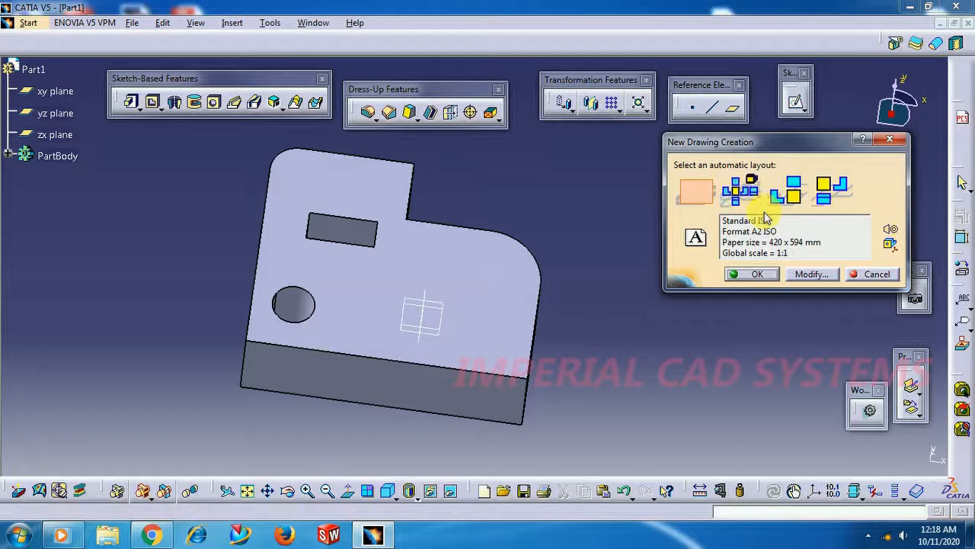
left_click(706, 194)
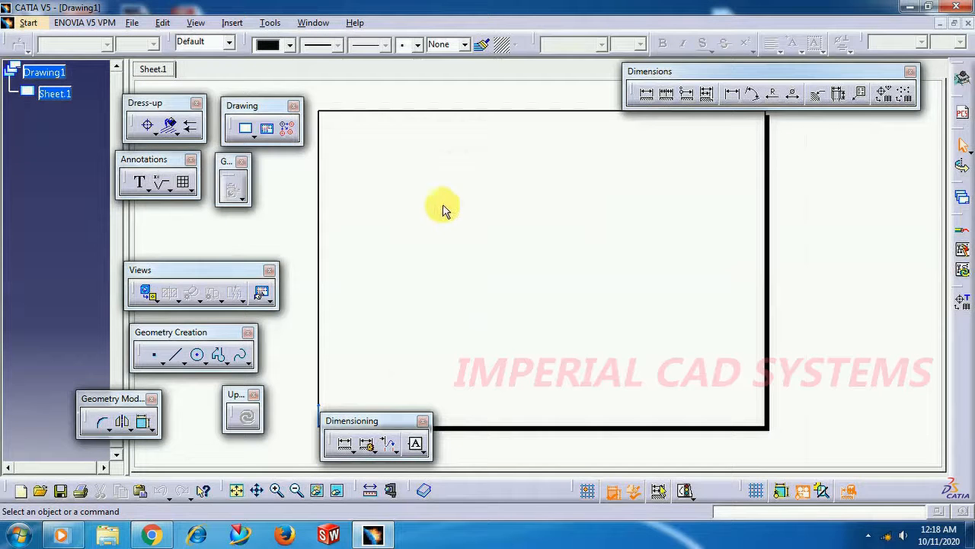
left_click_drag(360, 423, 284, 427)
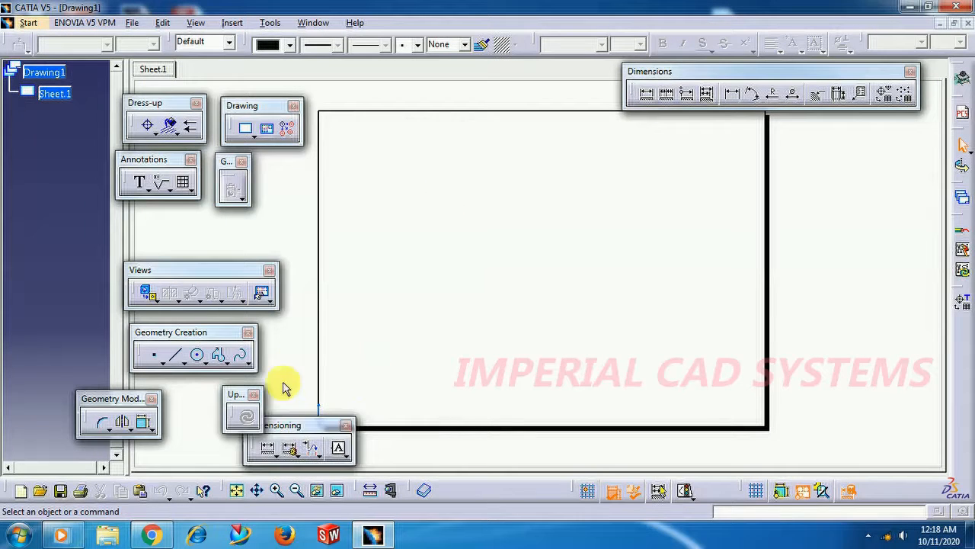
left_click_drag(724, 74, 726, 75)
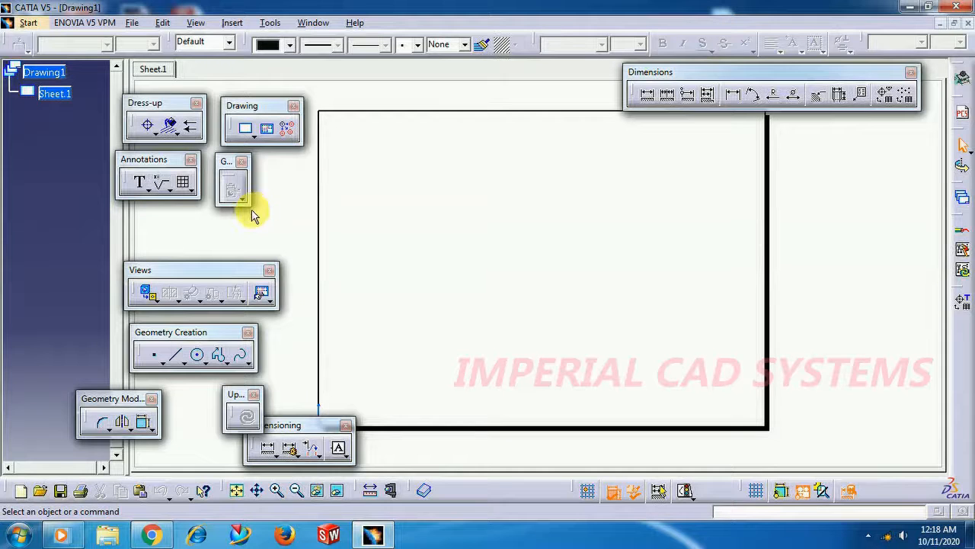
Start a Front View of Part1 using the block's face with the hole and rectangular pocket as reference plane
left_click(149, 293)
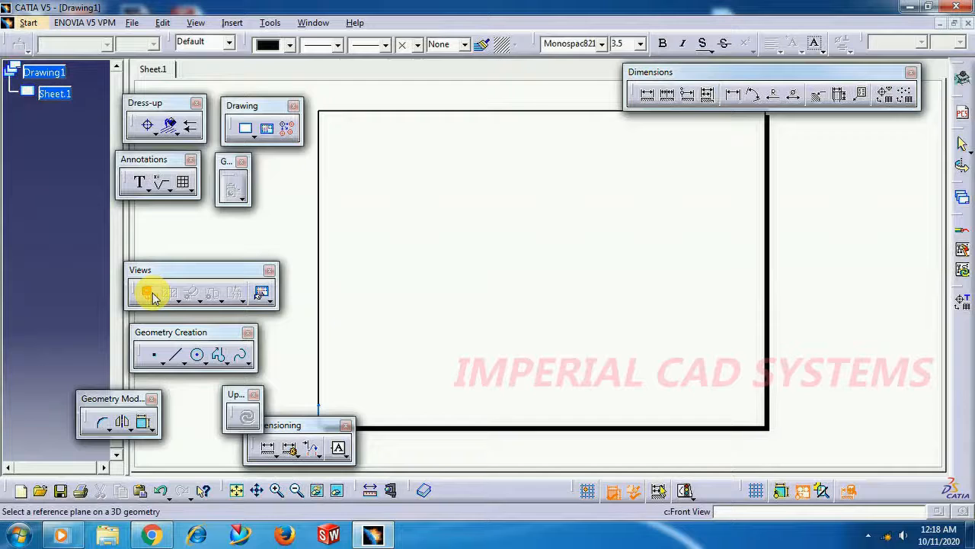
left_click(319, 22)
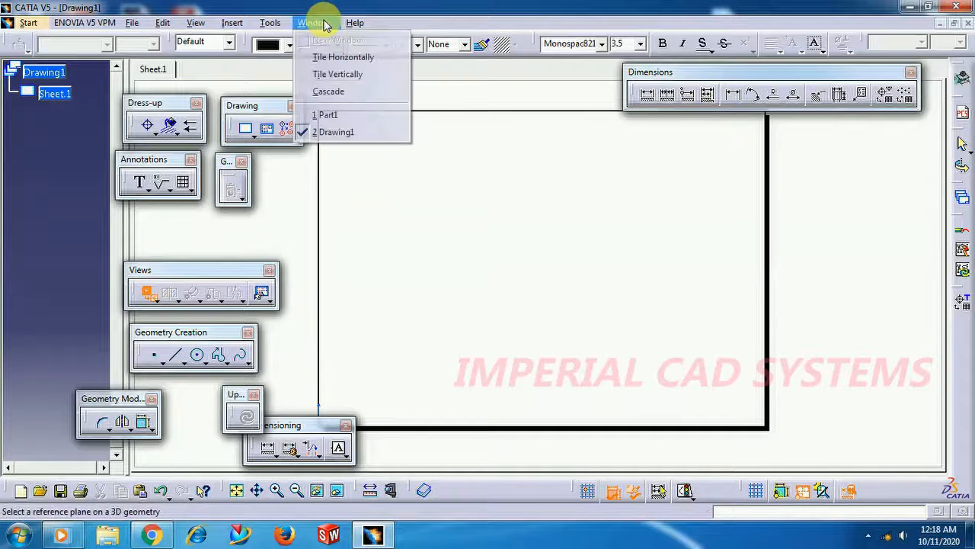
left_click(328, 116)
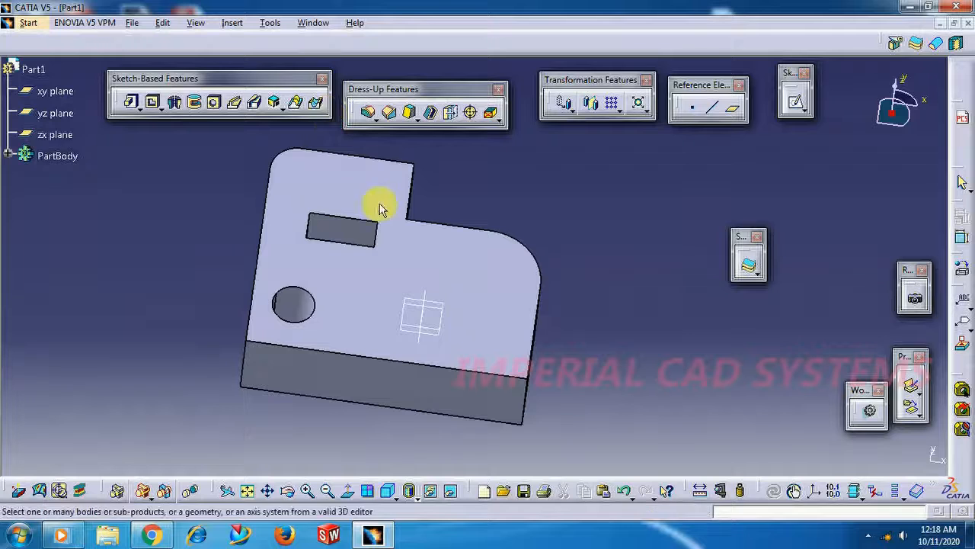
left_click(417, 270)
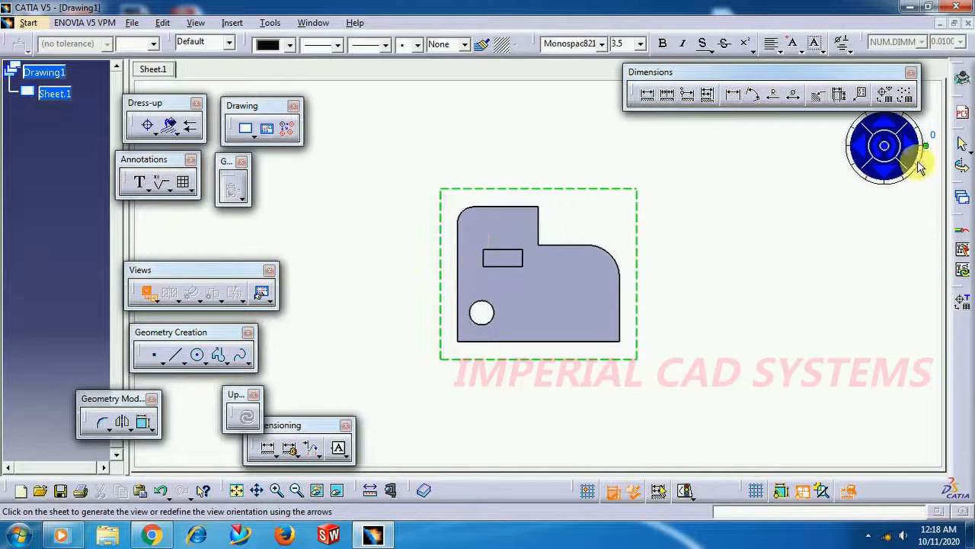
Turn the front view preview sideways through a full revolution in four 90-degree steps
left_click(918, 149)
left_click(916, 149)
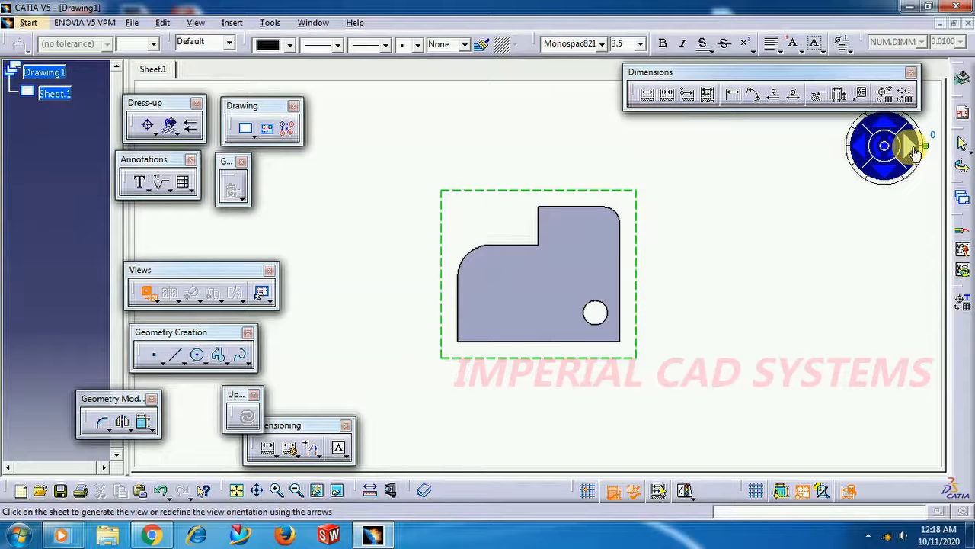
left_click(913, 148)
left_click(915, 150)
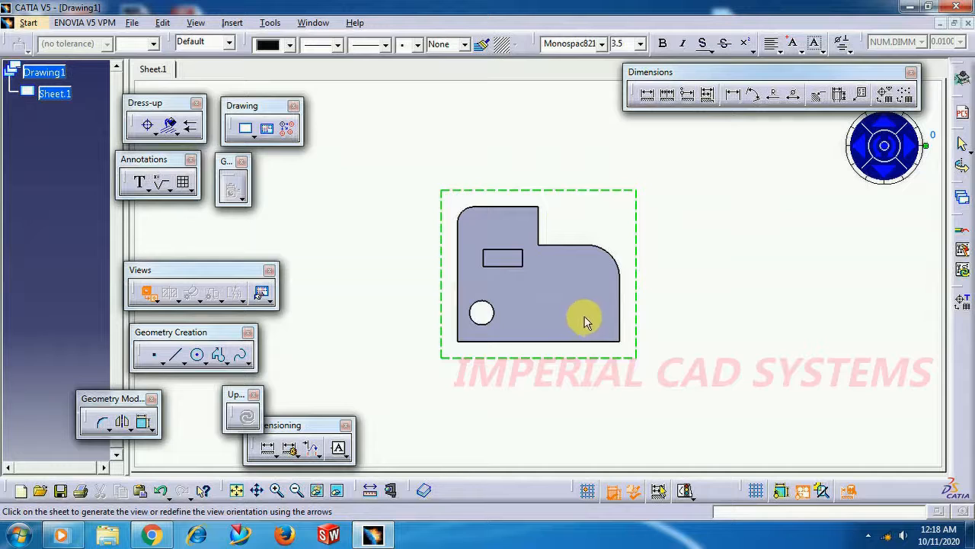
Generate the front view on the sheet and move it to the sheet's upper-left area
left_click(674, 216)
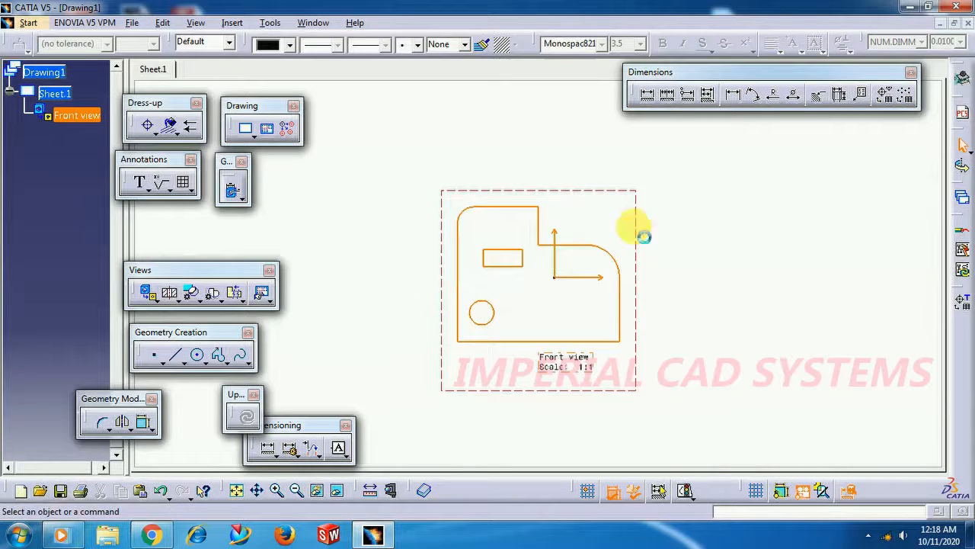
middle_click(480, 127)
middle_click_drag(476, 121, 463, 37)
middle_click_drag(577, 314, 594, 240)
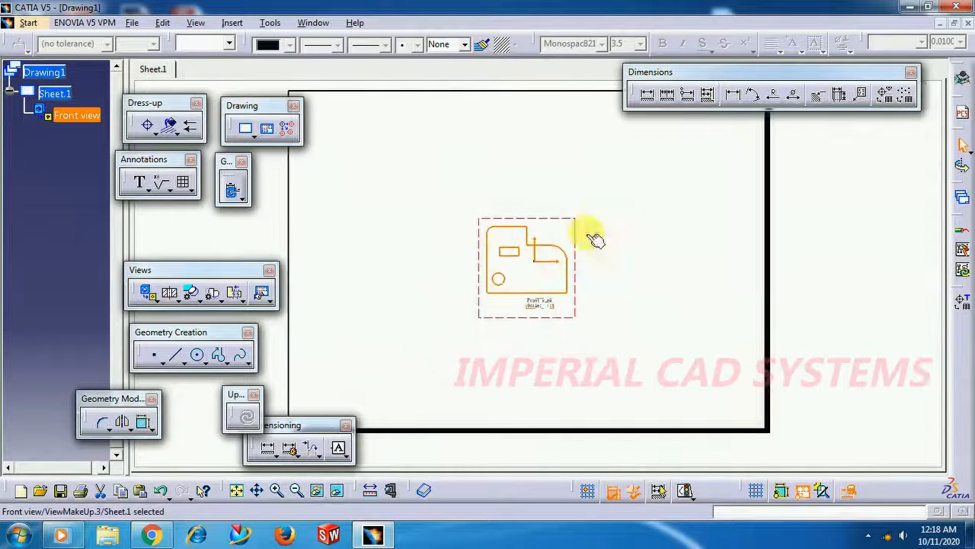
left_click_drag(567, 219, 449, 149)
left_click(521, 149)
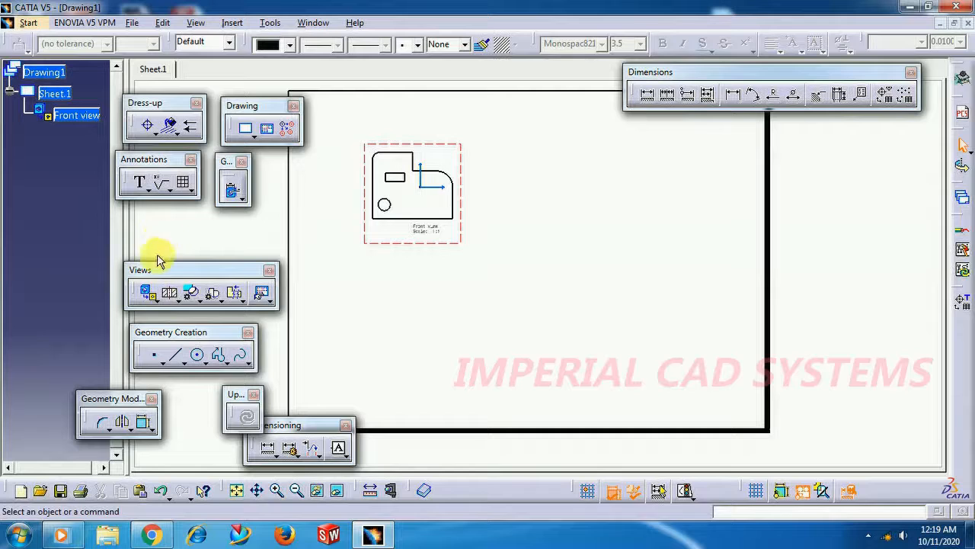
Add two Projection Views of the front view: a top view below it and a right view to its left
left_click(157, 302)
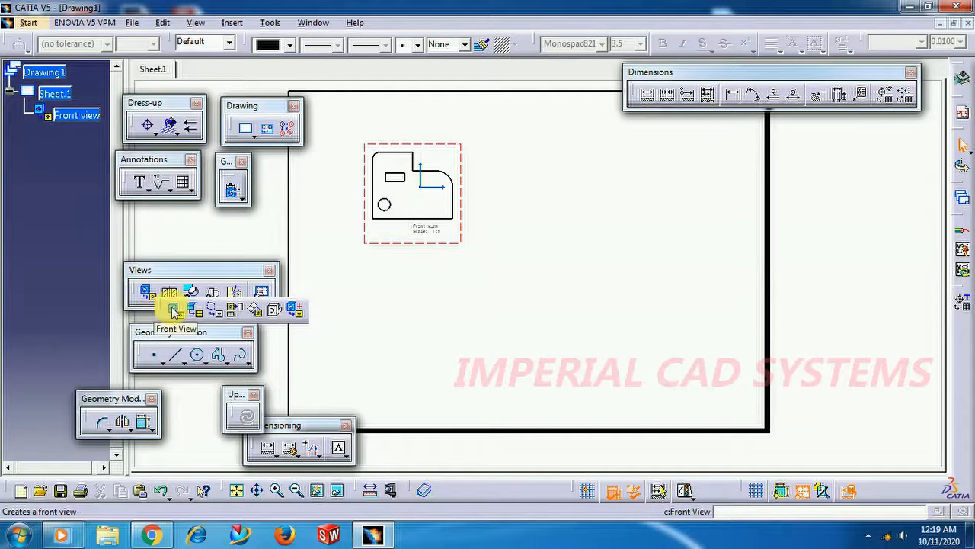
left_click(234, 310)
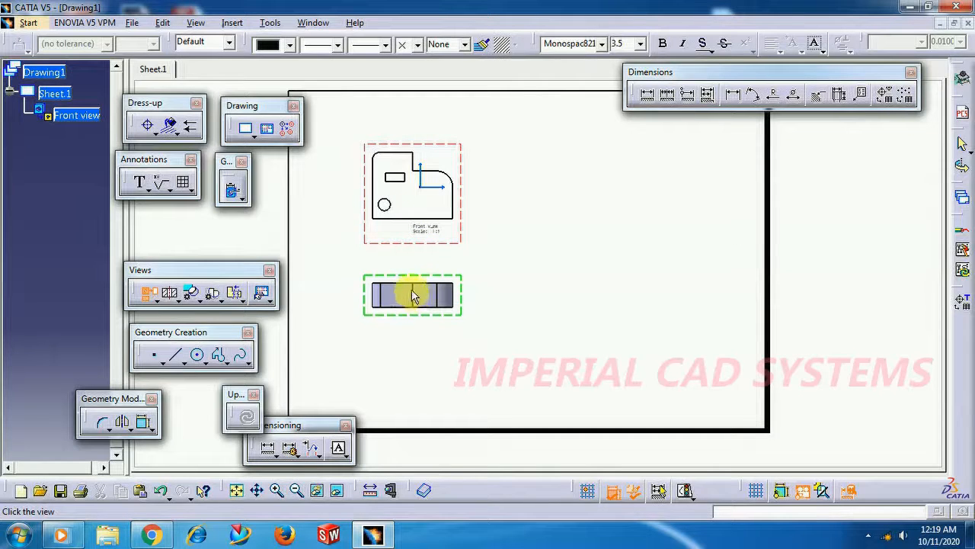
left_click(412, 282)
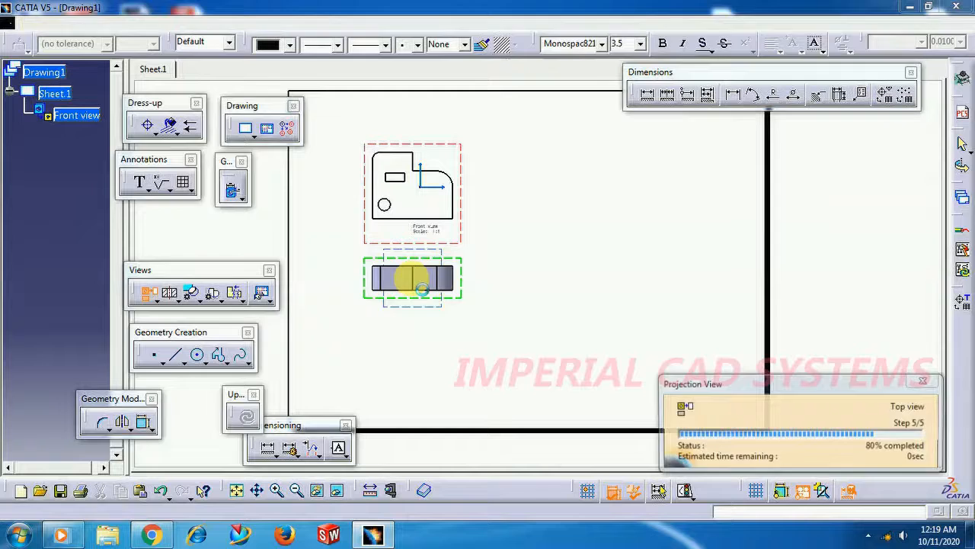
left_click(150, 293)
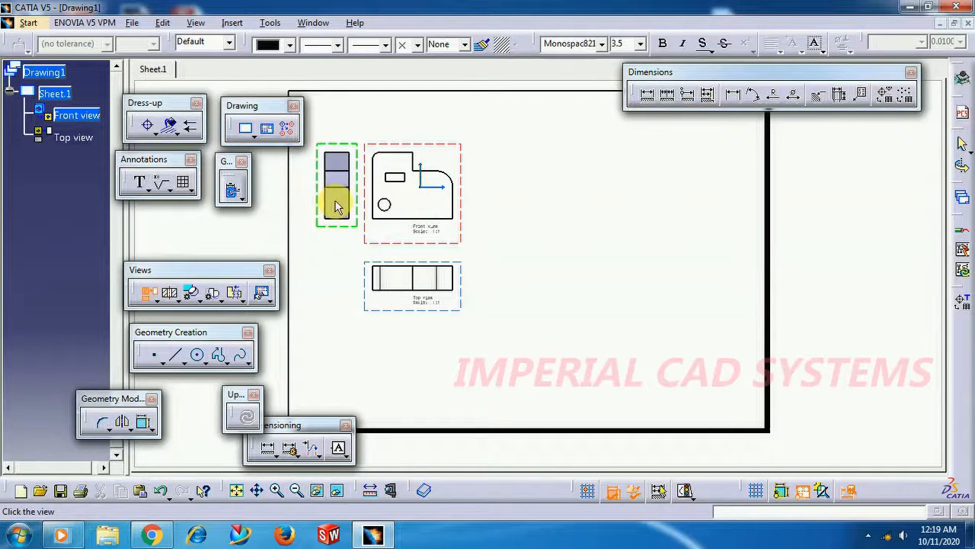
left_click(336, 204)
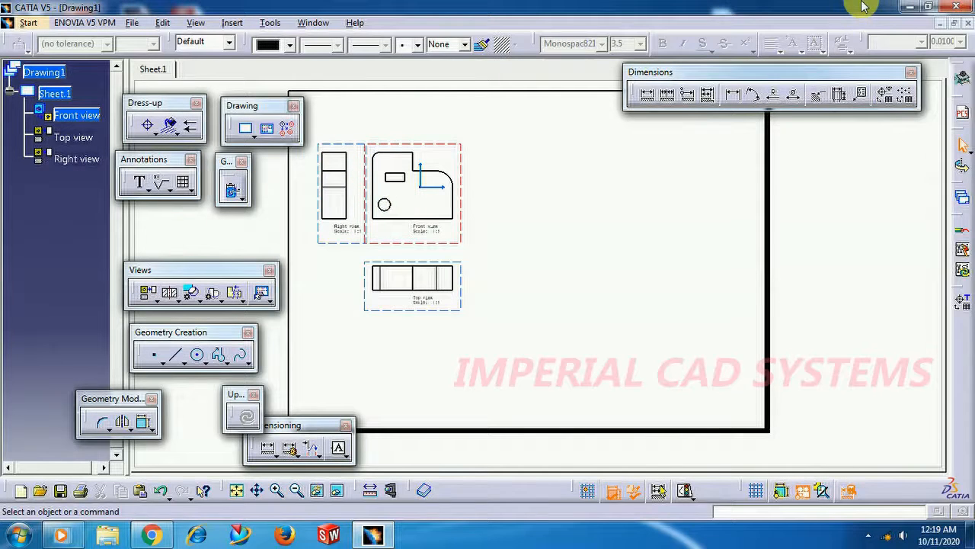
Create an Offset Section View of the front view with a horizontal cutting line through the hole, placed above the front view
mouse_move(498, 234)
middle_mouse_down("ctrl")
mouse_move(534, 233)
mouse_move(568, 210)
middle_mouse_up("ctrl")
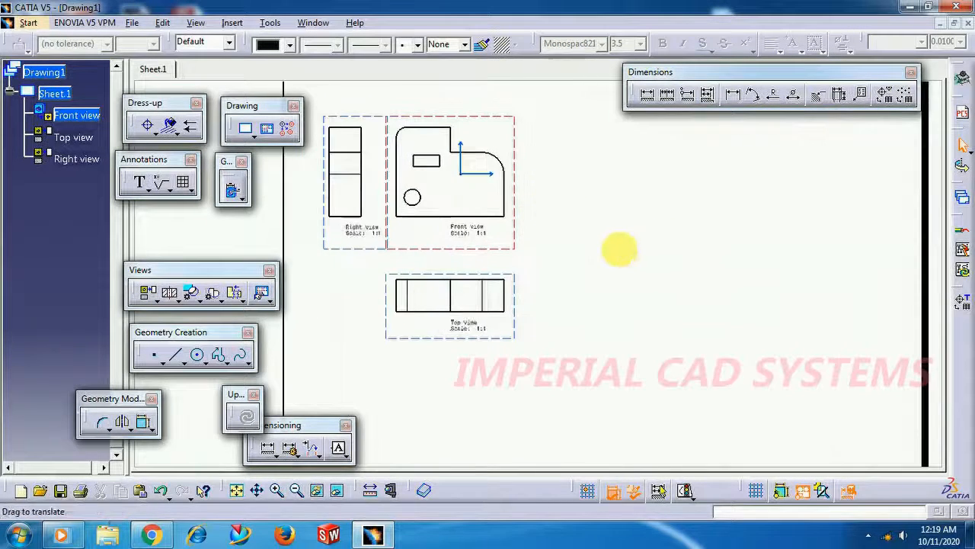
middle_click_drag(620, 250, 642, 264)
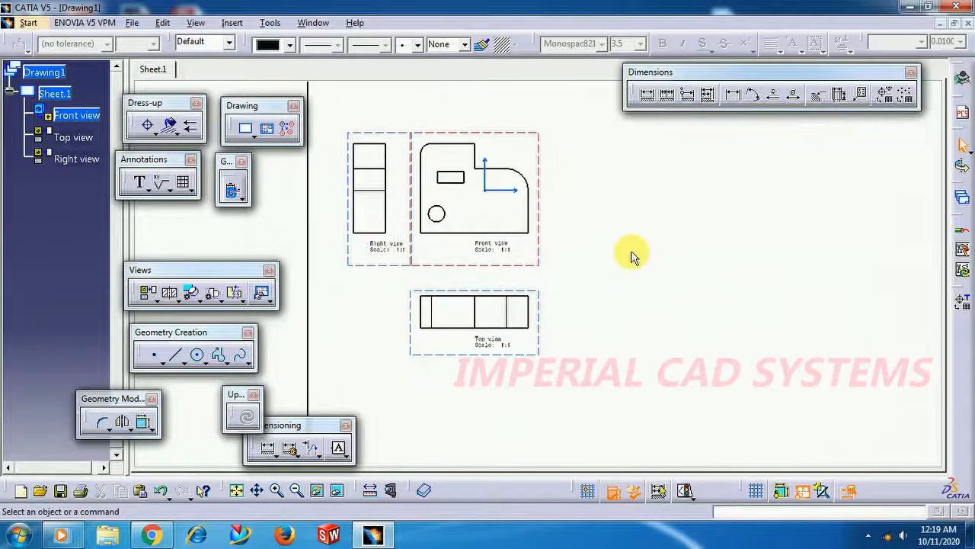
left_click(169, 294)
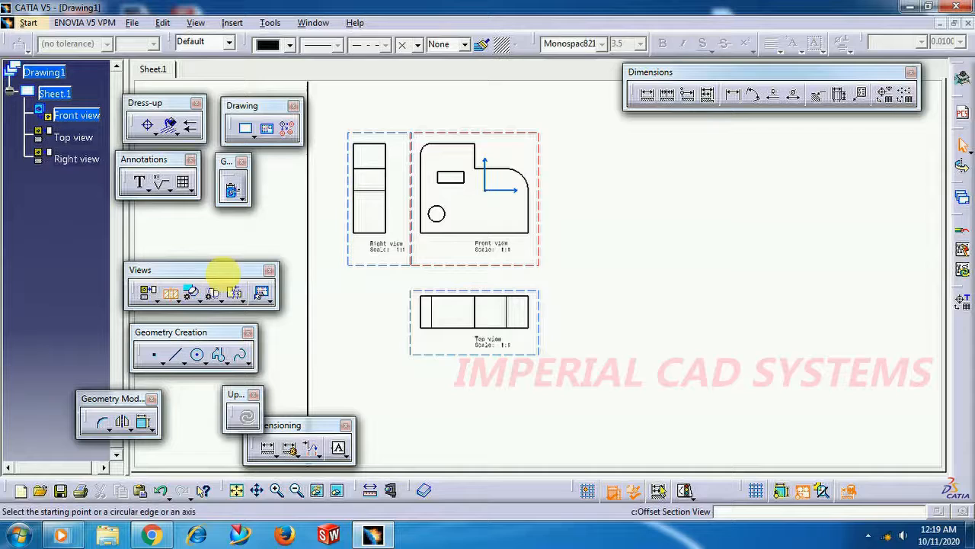
left_click(414, 217)
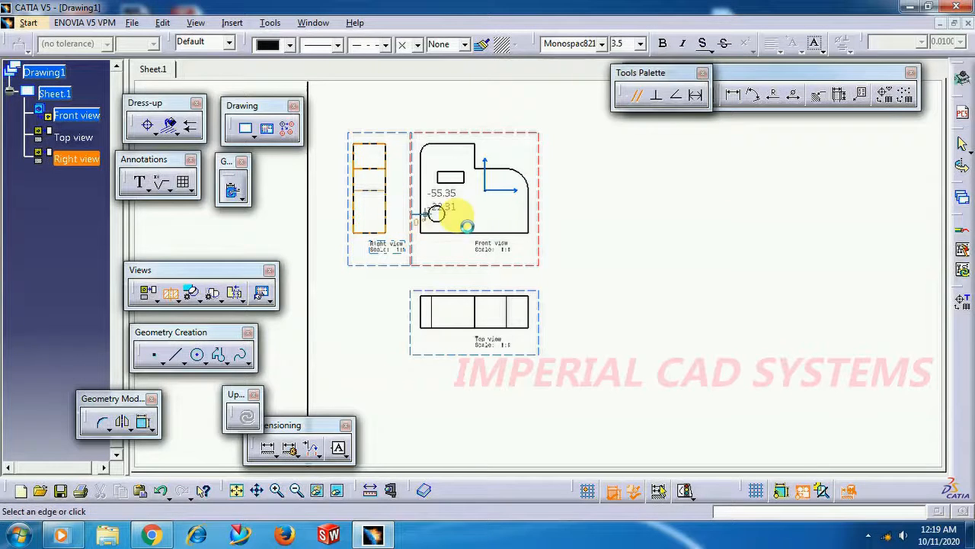
left_click(545, 214)
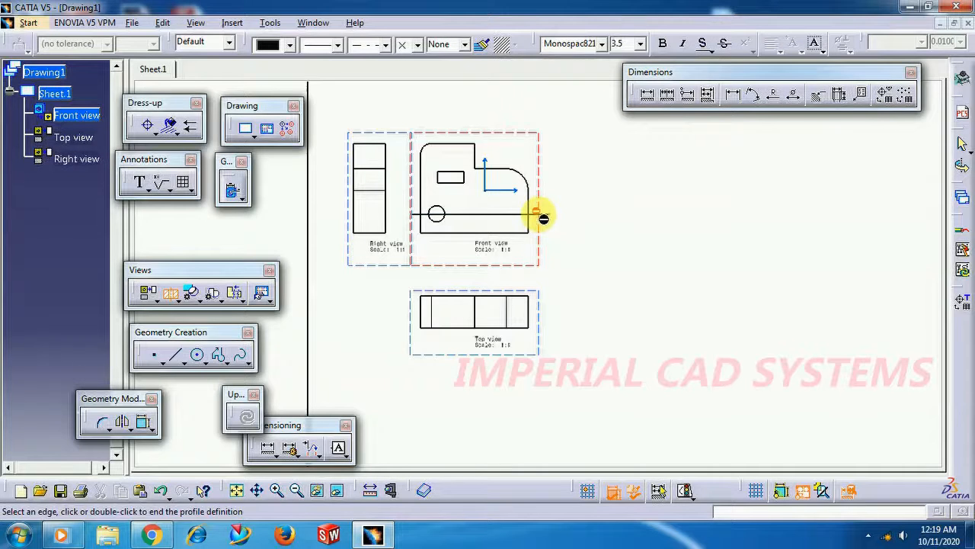
double_click(543, 219)
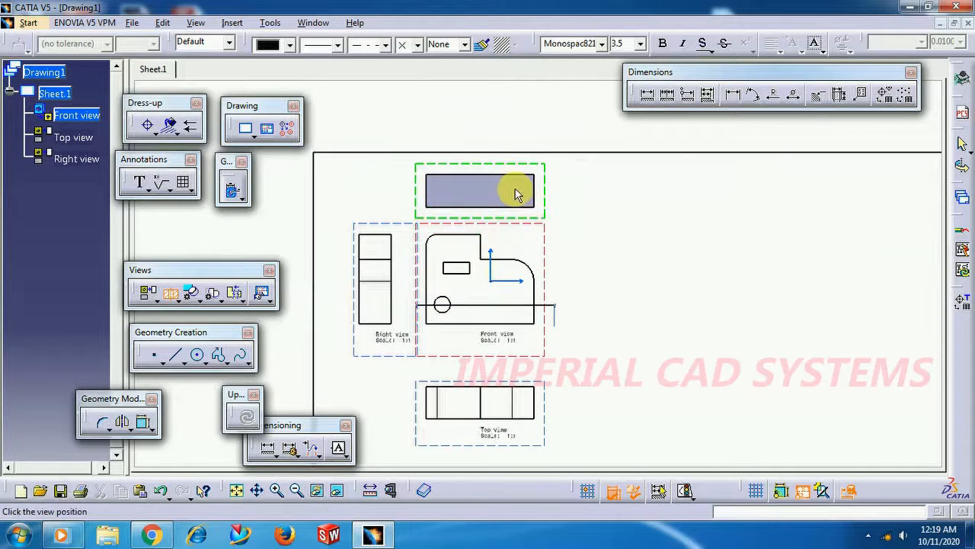
left_click(515, 193)
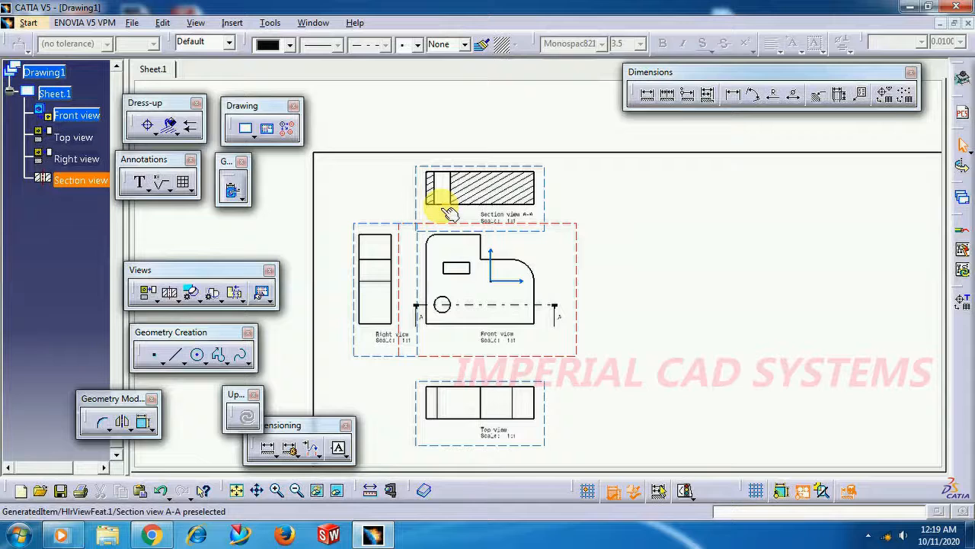
Create a Detail View of the front view's lower-right corner with a callout circle about 13 mm in radius, placed right of the front view
mouse_move(471, 293)
middle_mouse_down()
mouse_move(459, 294)
mouse_move(436, 247)
mouse_move(448, 217)
middle_mouse_up()
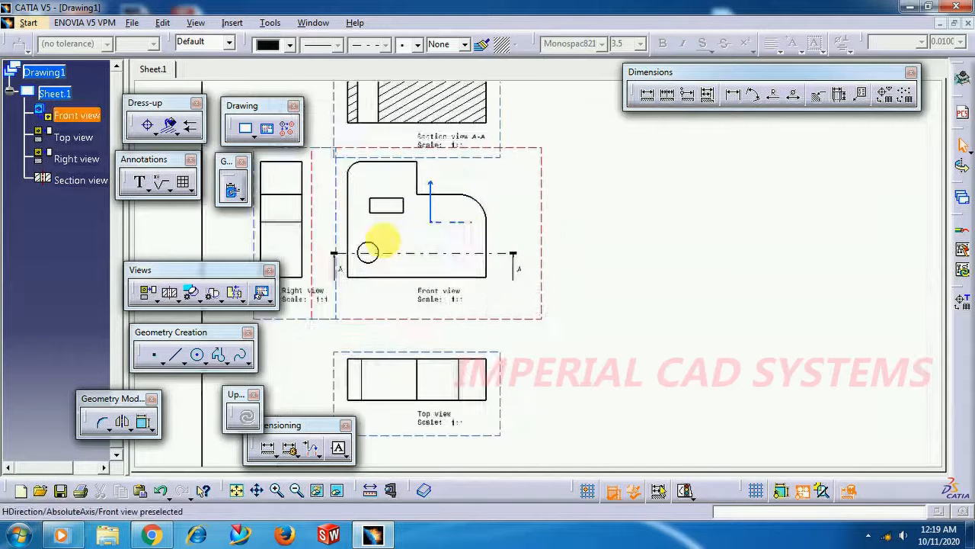
left_click(192, 294)
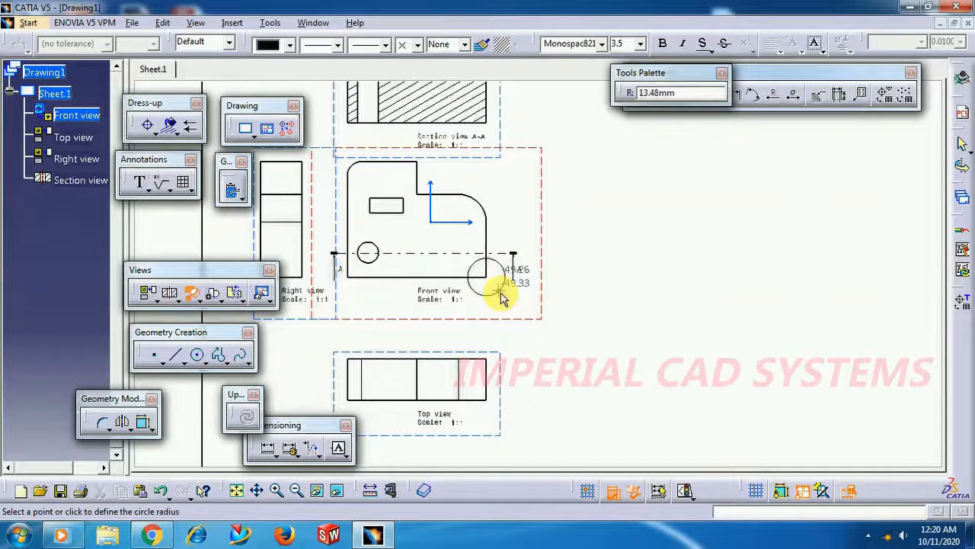
left_click(500, 297)
left_click(751, 194)
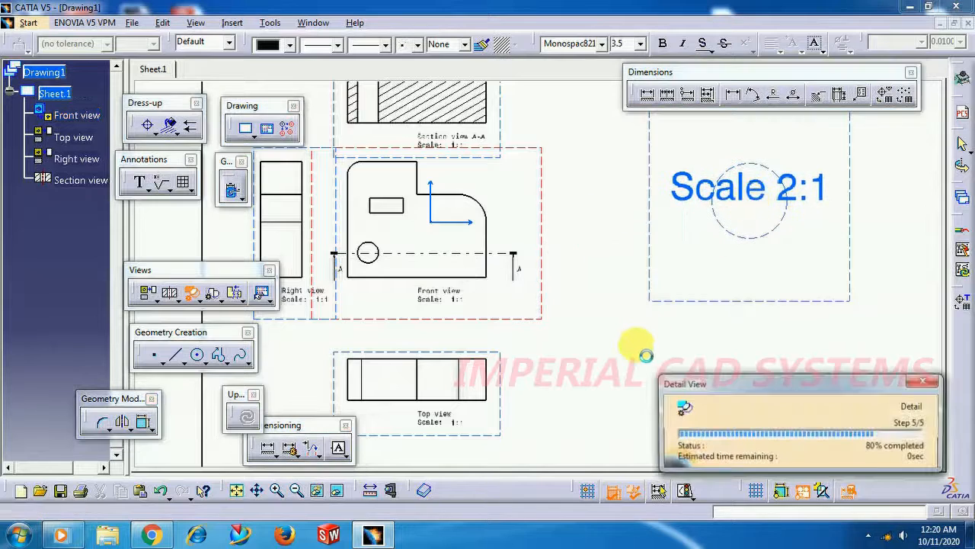
Dimension the length of the front view's bottom edge, placing the dimension below the view
mouse_move(614, 344)
middle_mouse_down()
mouse_move(660, 316)
mouse_move(744, 304)
mouse_move(736, 292)
middle_mouse_up()
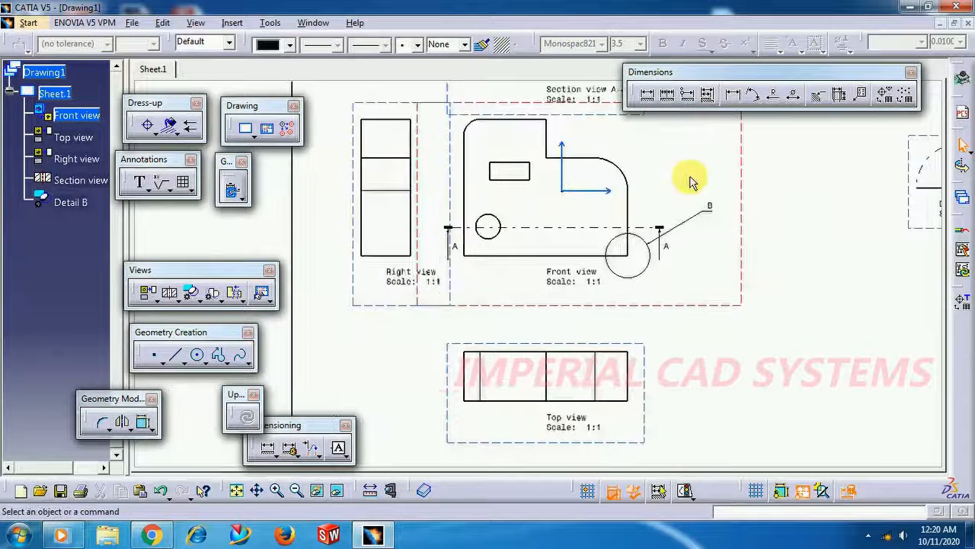
left_click(648, 95)
left_click(522, 255)
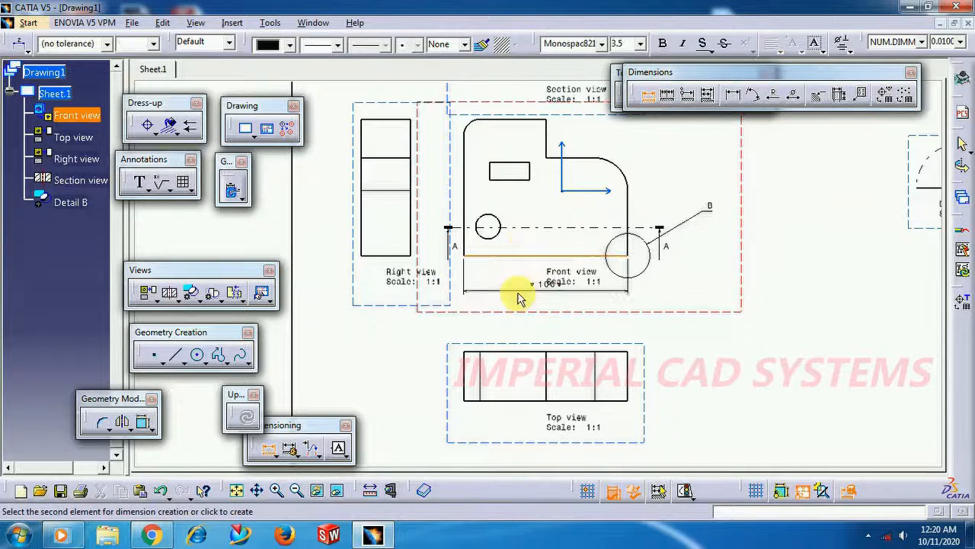
left_click(523, 304)
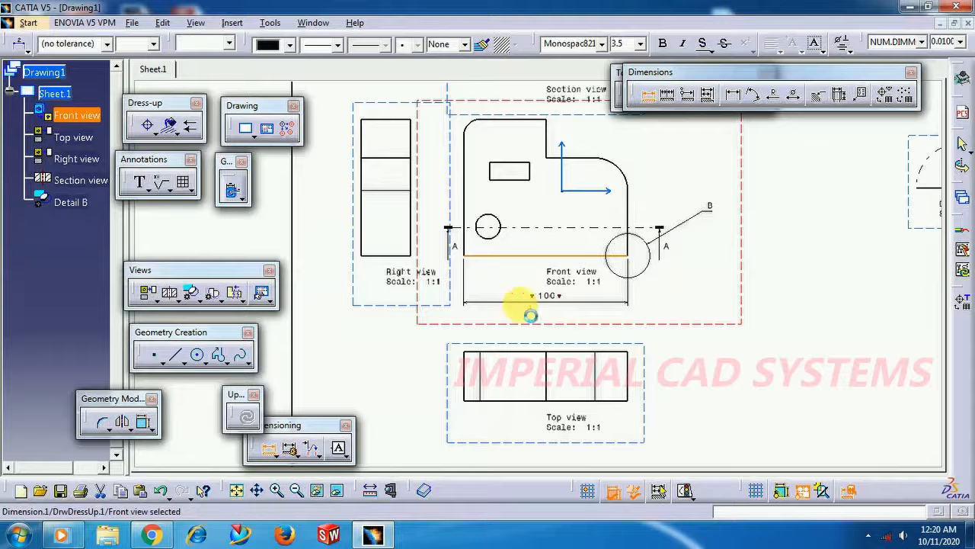
left_click(678, 293)
Add a Chained Dimension between the front view's bottom and top edges, placing it to the right of the view
left_click(669, 94)
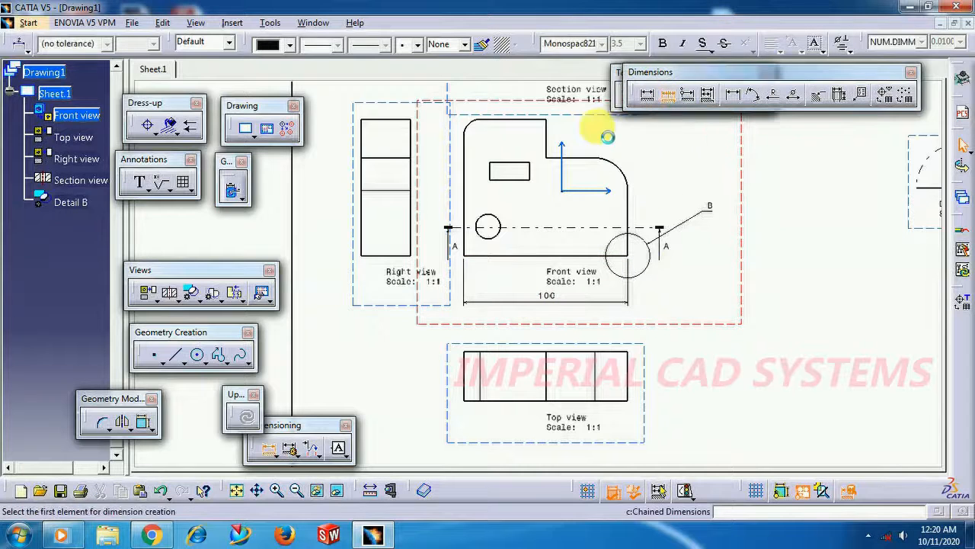
left_click(529, 254)
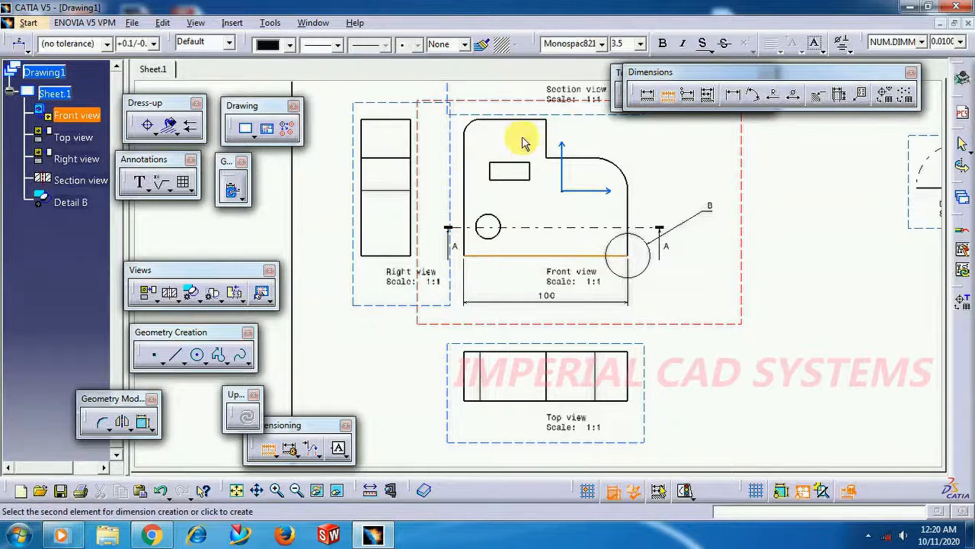
left_click(527, 119)
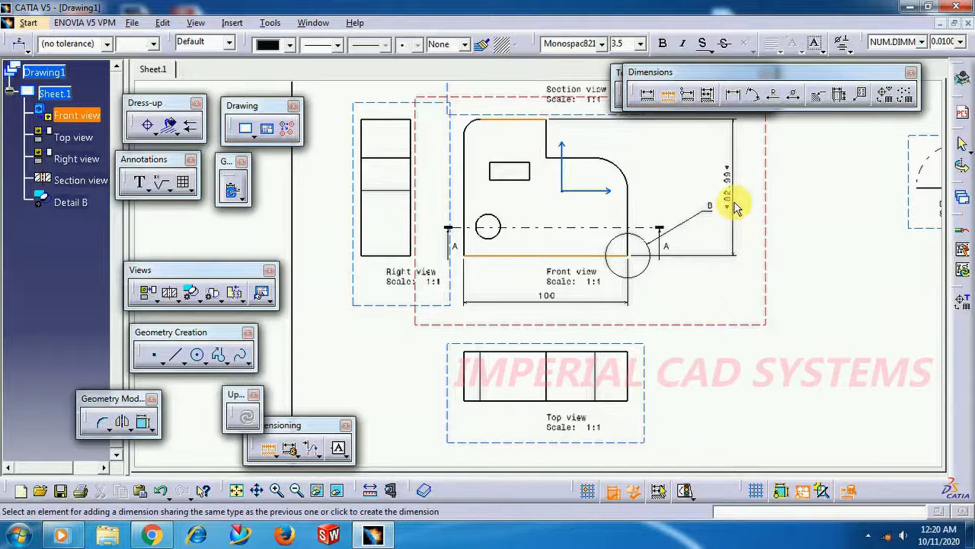
left_click(732, 193)
left_click(686, 286)
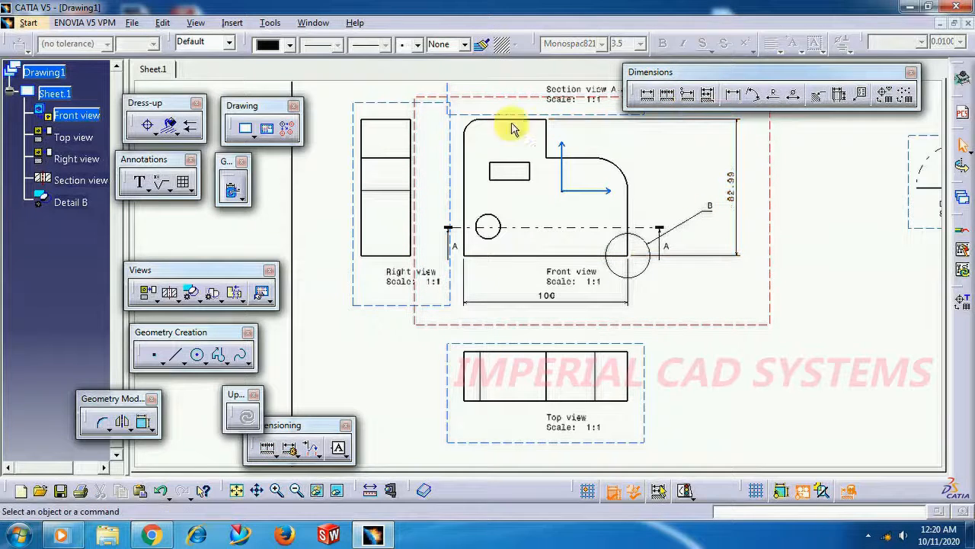
Dimension the width of the right view's top edge, placing the dimension above the view
left_click(647, 94)
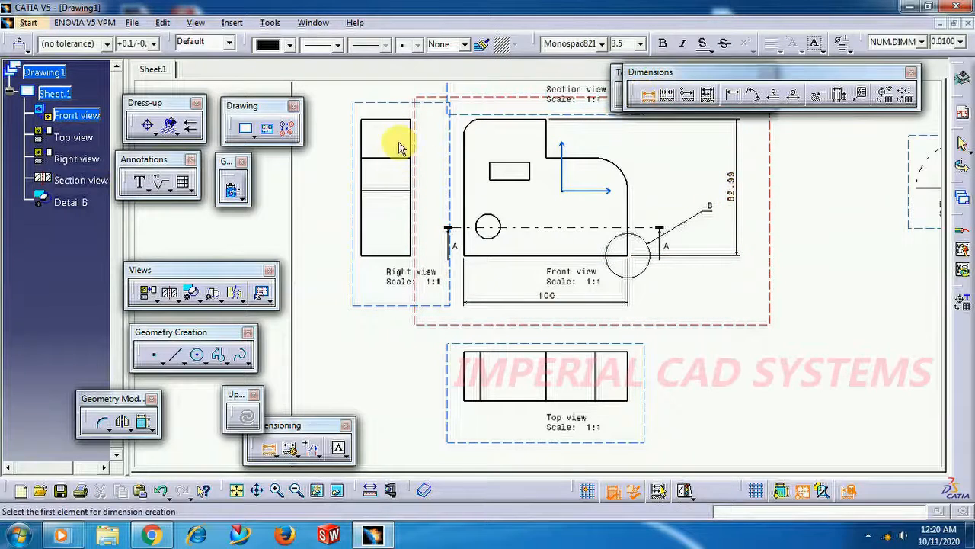
left_click(387, 119)
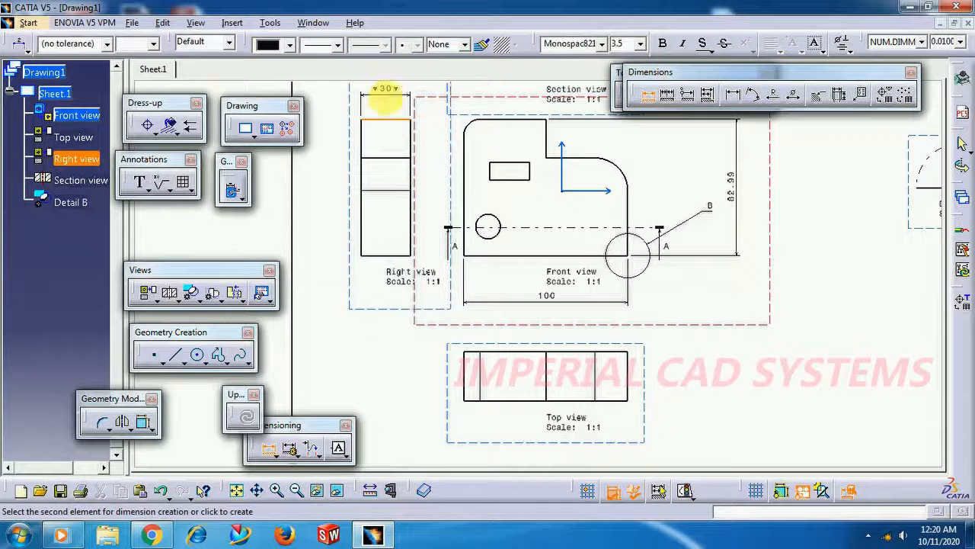
left_click(387, 95)
Change the sheet format of Sheet.1 to A3 ISO
mouse_move(653, 268)
middle_mouse_down()
mouse_move(630, 269)
mouse_move(666, 331)
mouse_move(652, 315)
mouse_move(544, 280)
middle_mouse_up()
left_click_drag(644, 211, 594, 231)
middle_click_drag(673, 280, 682, 299)
middle_click_drag(565, 278, 576, 277)
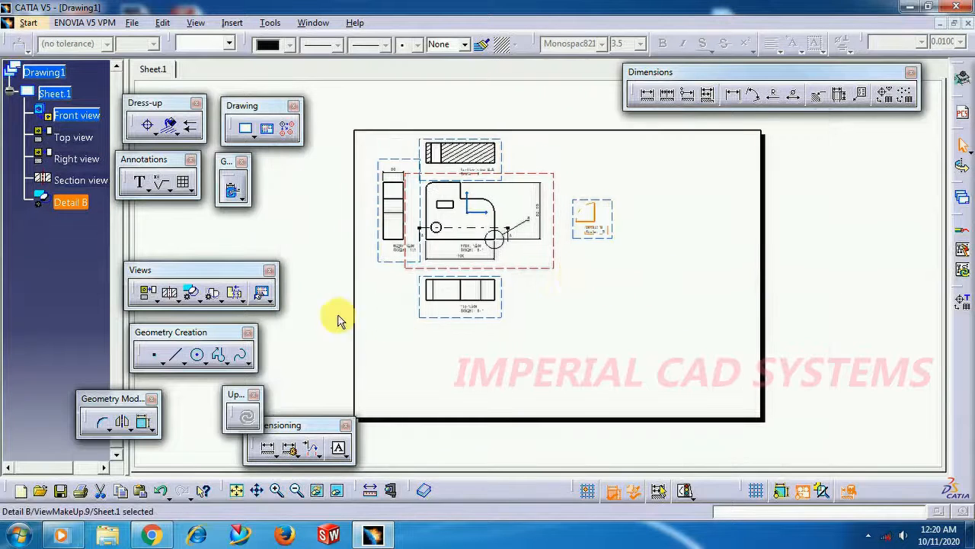
right_click(60, 95)
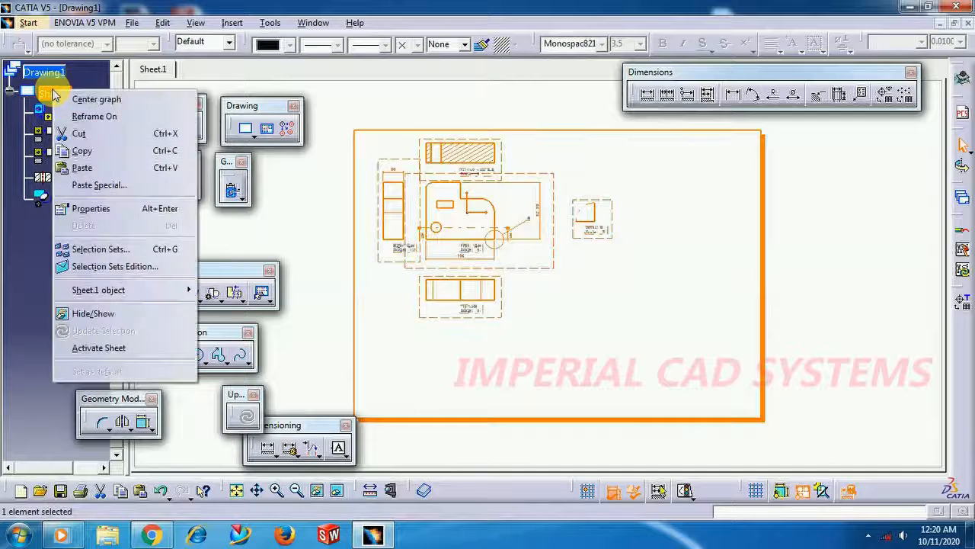
left_click(97, 213)
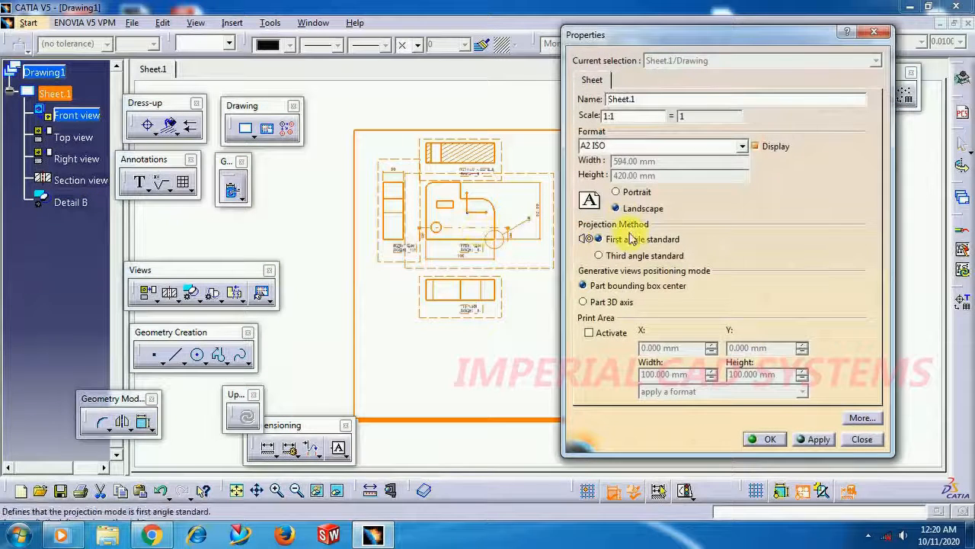
left_click(743, 146)
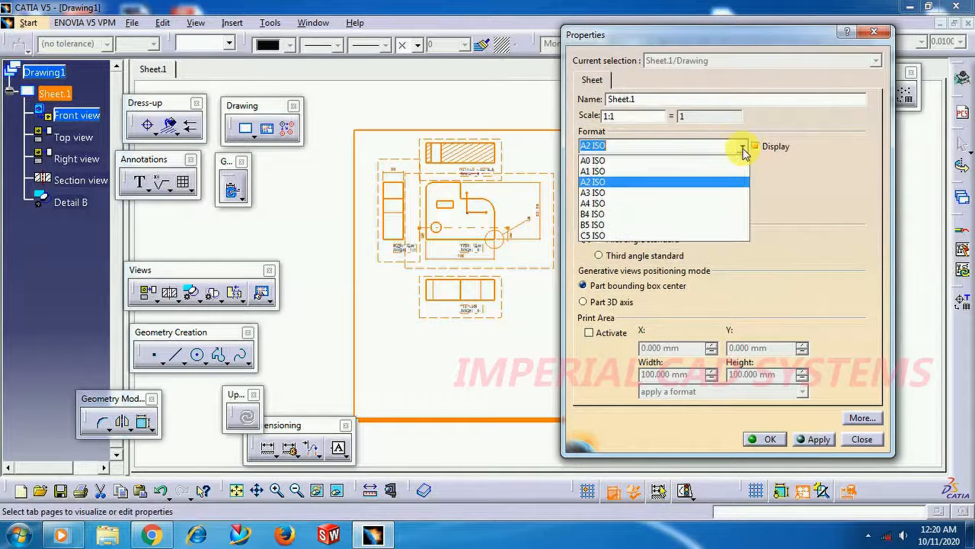
left_click(732, 192)
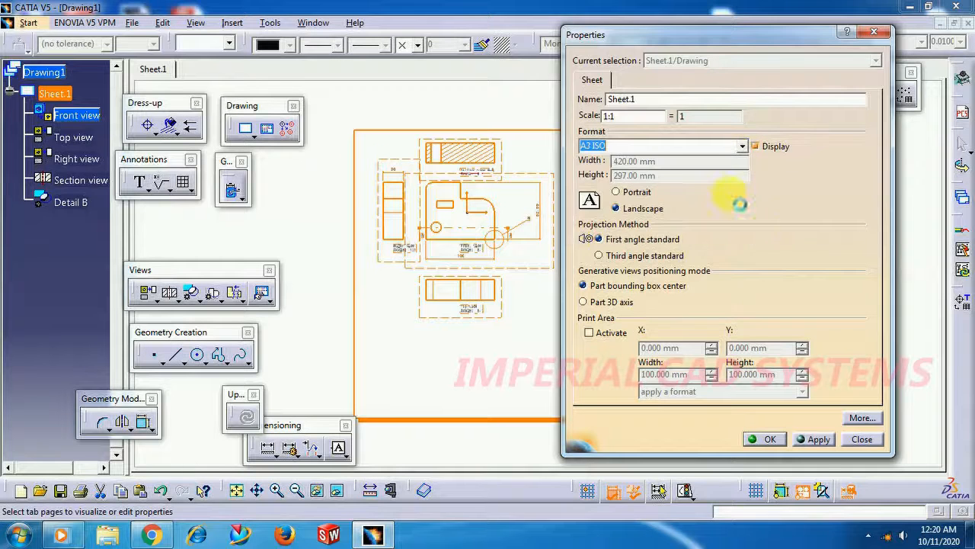
left_click(769, 440)
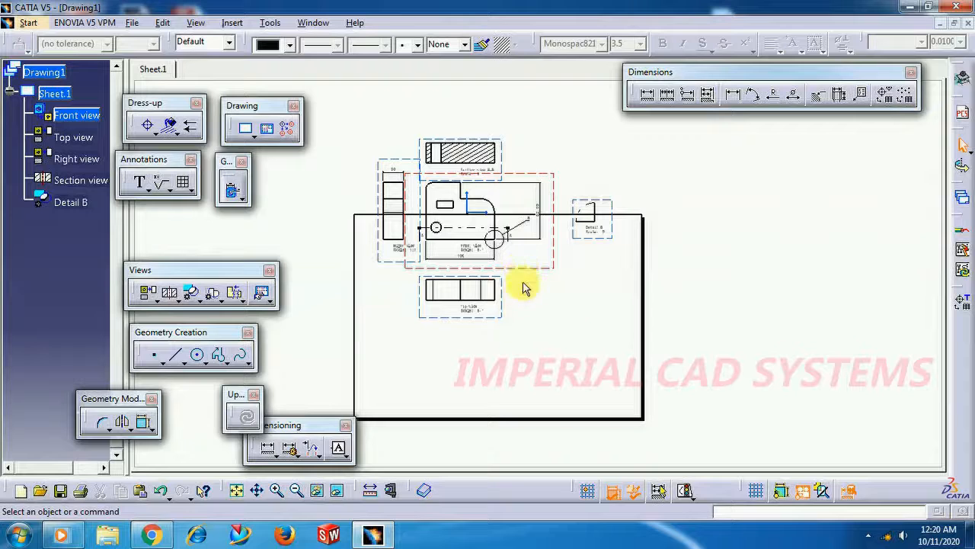
Move the front view with its aligned views down into the sheet frame, and move the detail view inside the frame's upper-right area
left_click_drag(525, 272, 508, 348)
left_click(599, 244)
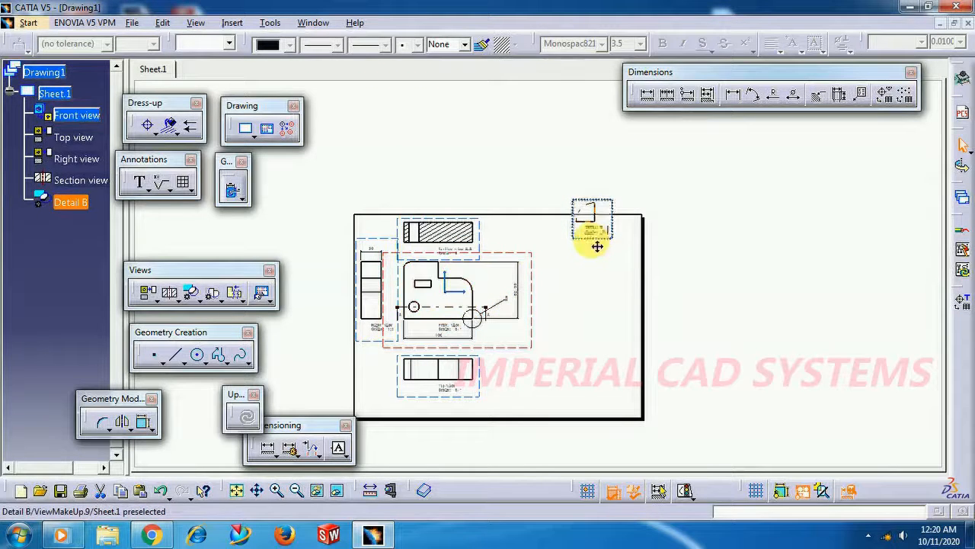
mouse_move(587, 244)
left_mouse_down()
mouse_move(568, 274)
mouse_move(552, 278)
left_mouse_up()
mouse_move(579, 227)
middle_mouse_down()
mouse_move(630, 188)
mouse_move(605, 191)
mouse_move(664, 220)
middle_mouse_up()
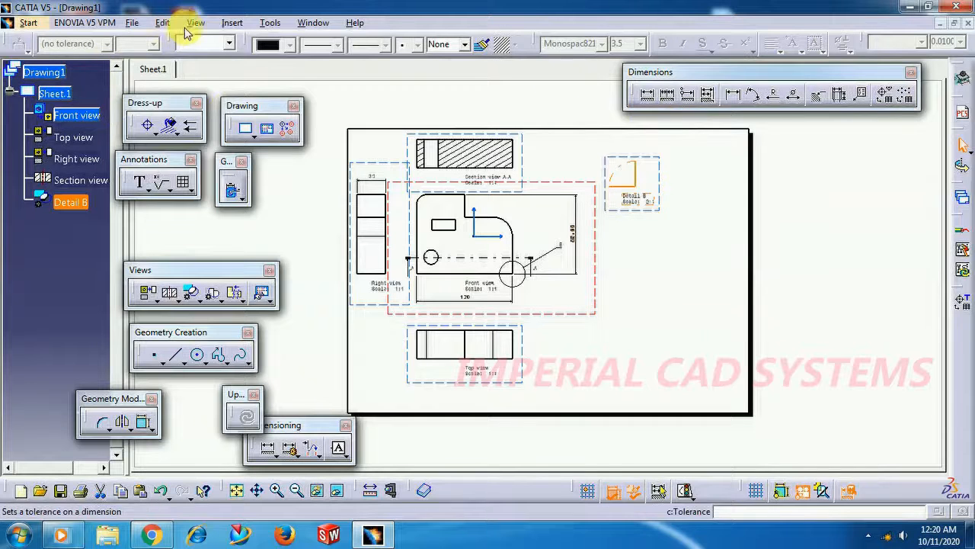
Switch the drawing to its Sheet Background
left_click(231, 24)
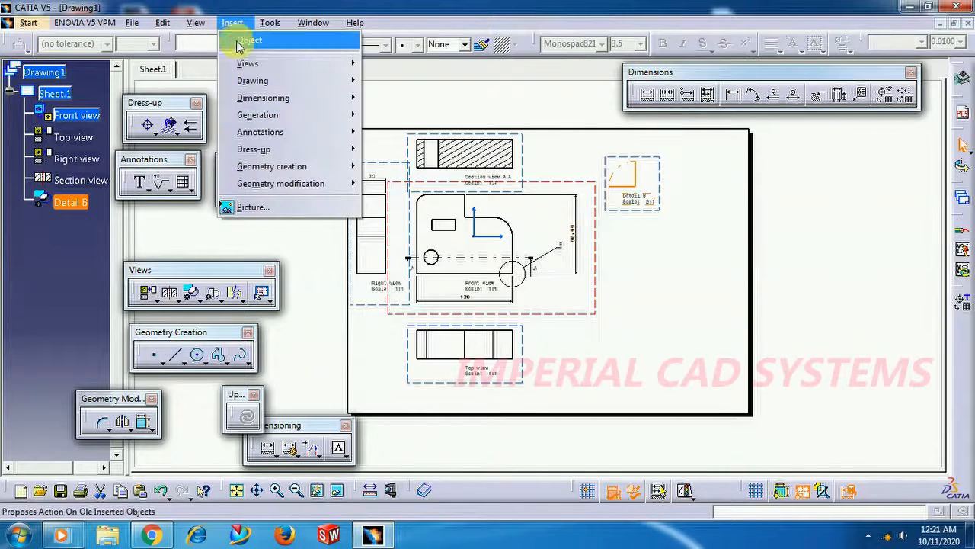
mouse_move(258, 115)
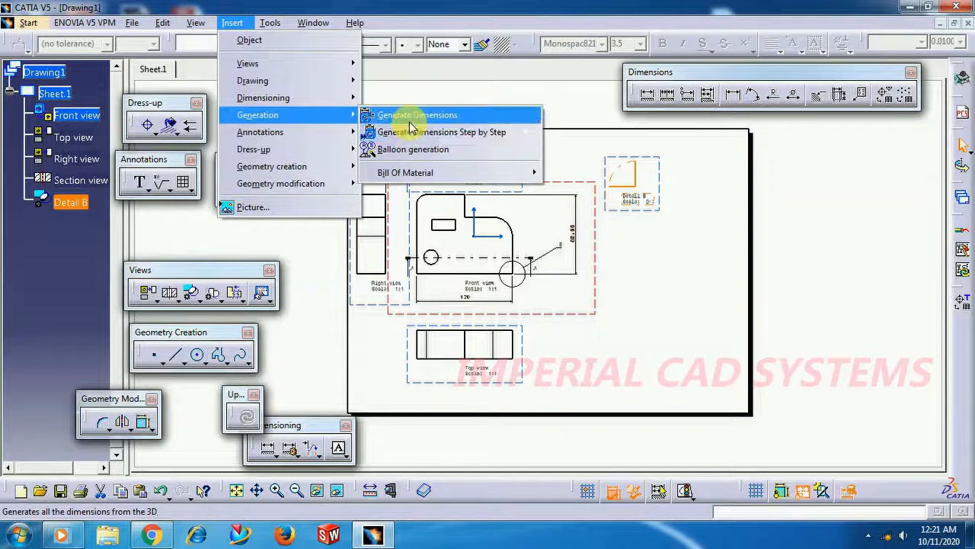
mouse_move(170, 24)
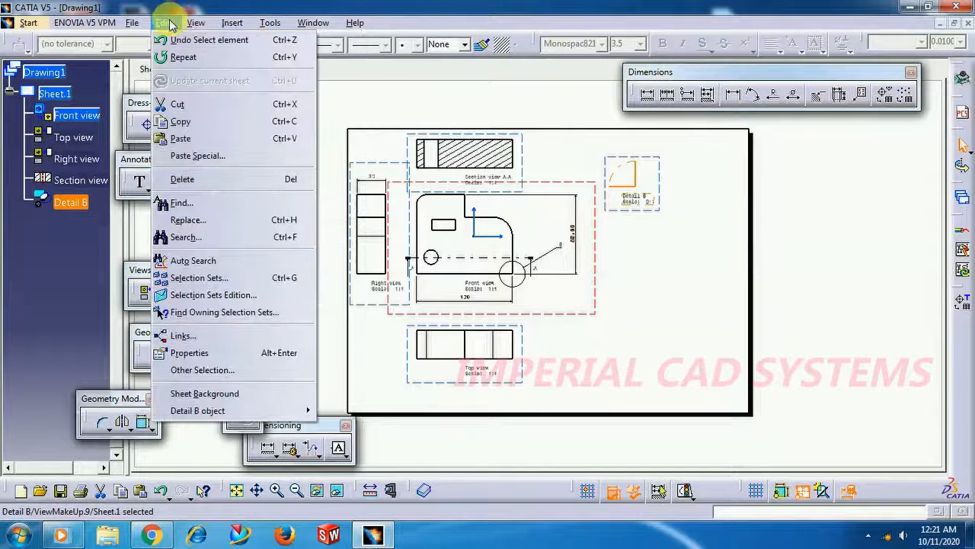
left_click(214, 393)
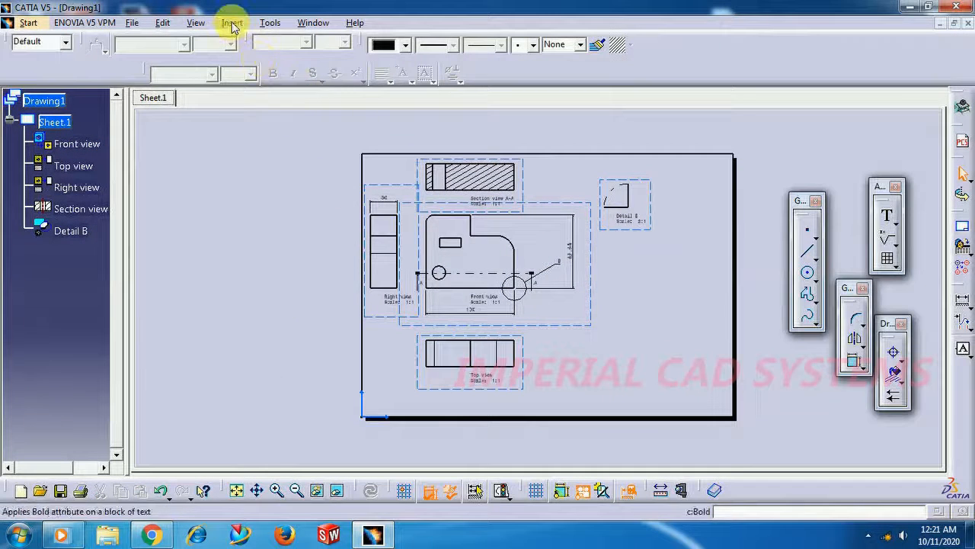
Create a frame and title block on the sheet background using the Drawing Titleblock Sample 2 style
left_click(232, 26)
mouse_move(316, 65)
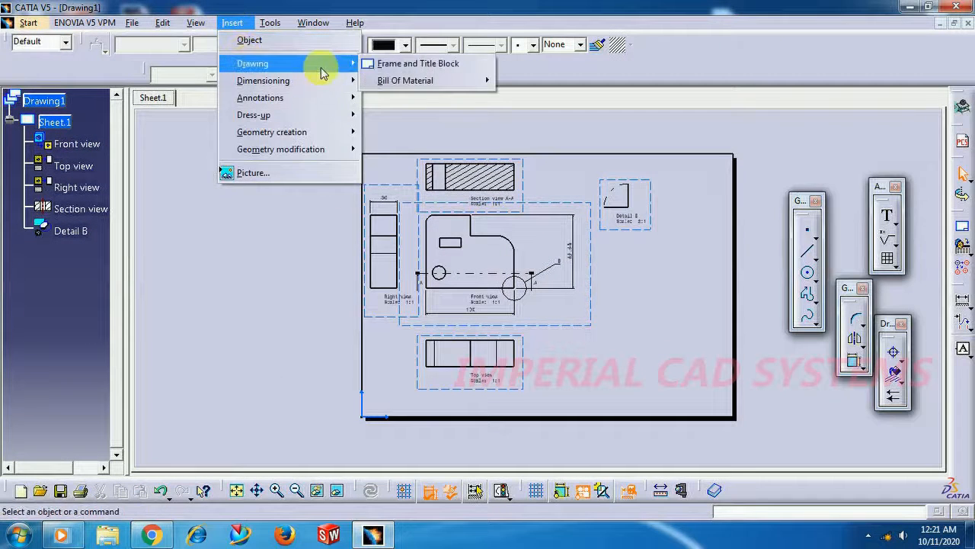
left_click(393, 67)
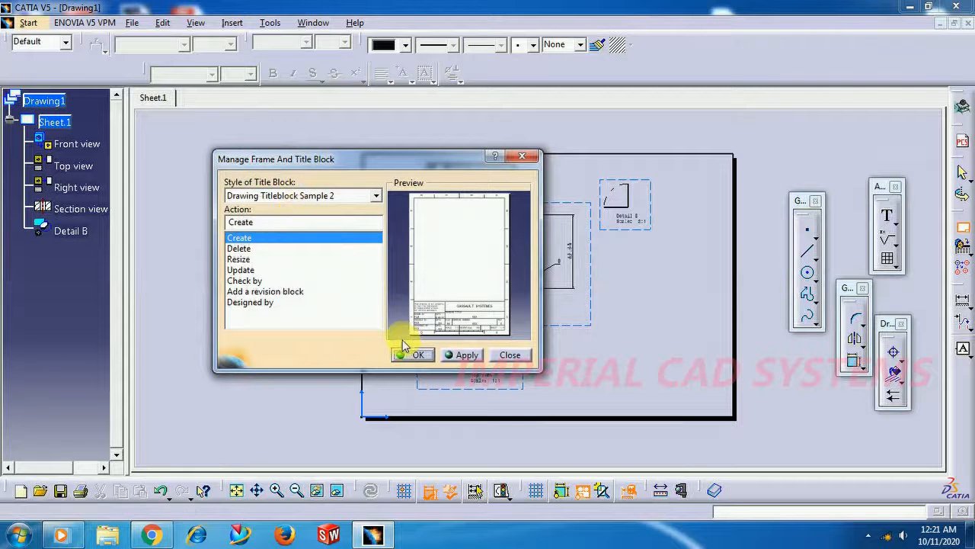
left_click(320, 196)
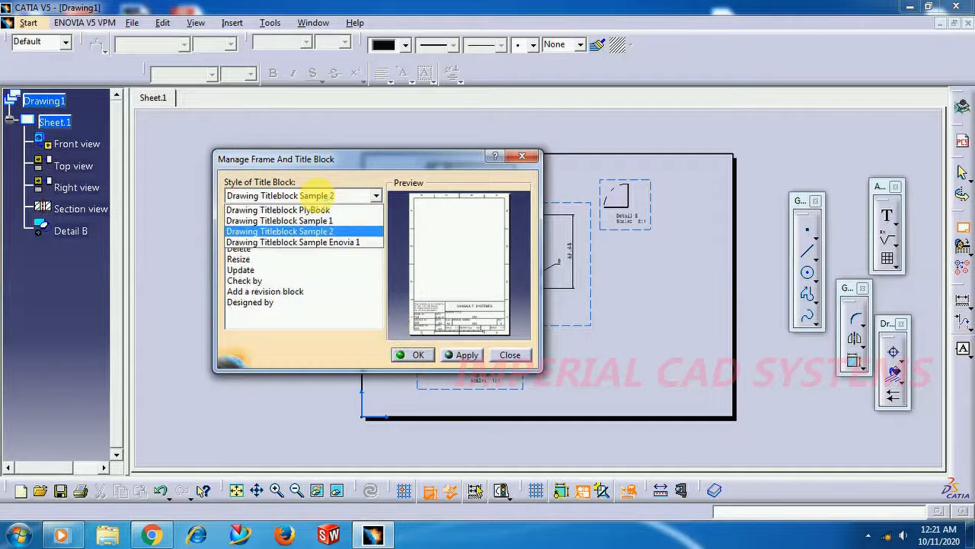
left_click(320, 232)
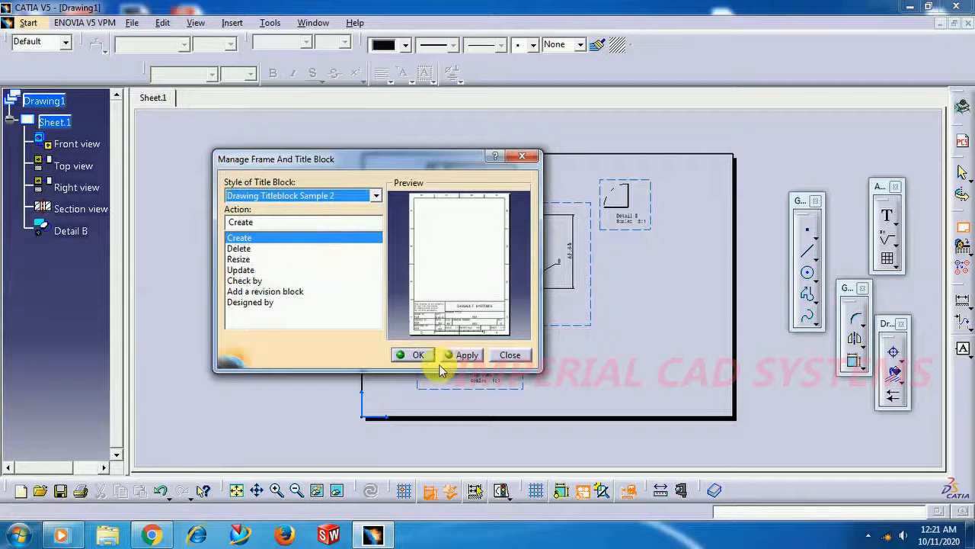
left_click(415, 356)
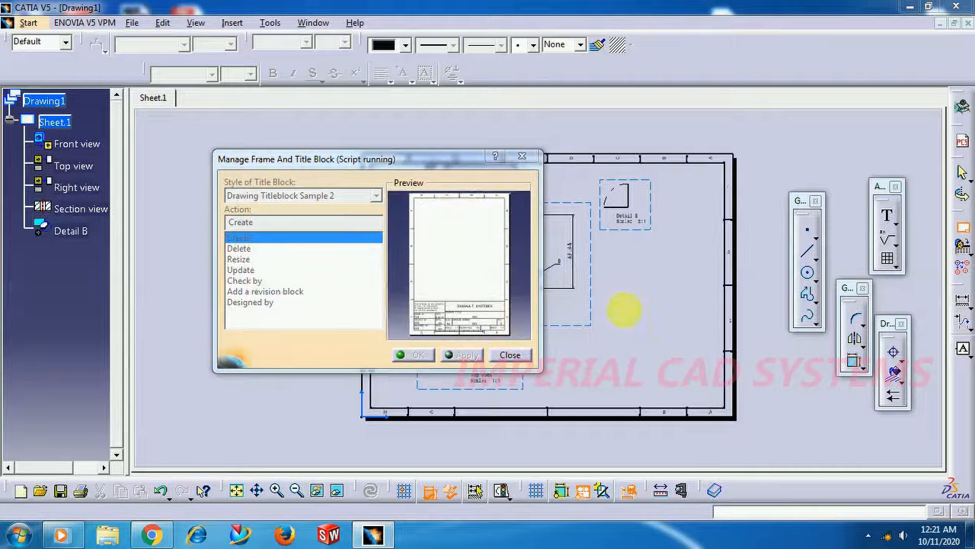
Open the title block's DASSAULT SYSTEMES text for editing, and close the text editor
mouse_move(573, 352)
middle_mouse_down()
mouse_move(533, 339)
mouse_move(525, 280)
mouse_move(532, 263)
middle_mouse_up()
mouse_move(532, 319)
middle_mouse_down()
mouse_move(521, 318)
mouse_move(512, 271)
middle_mouse_up()
double_click(571, 305)
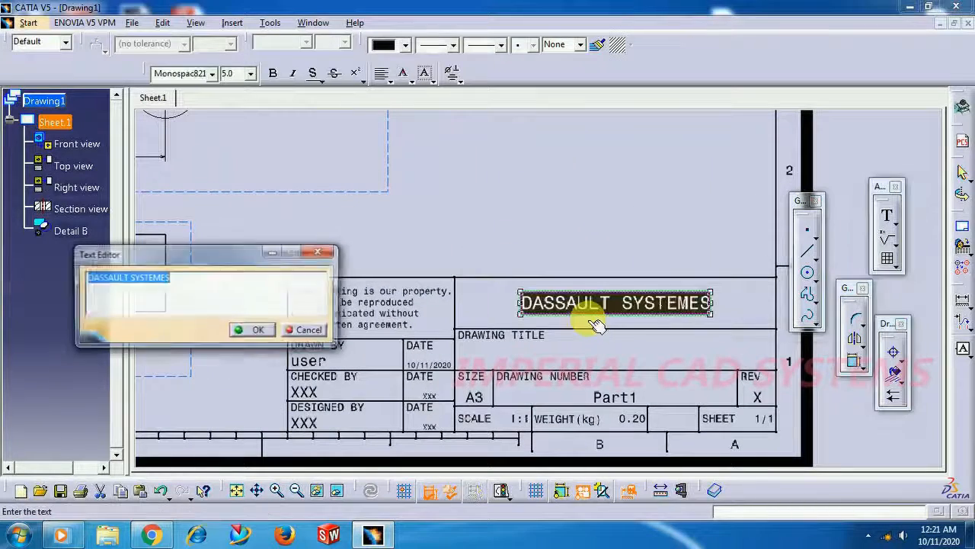
left_click(255, 330)
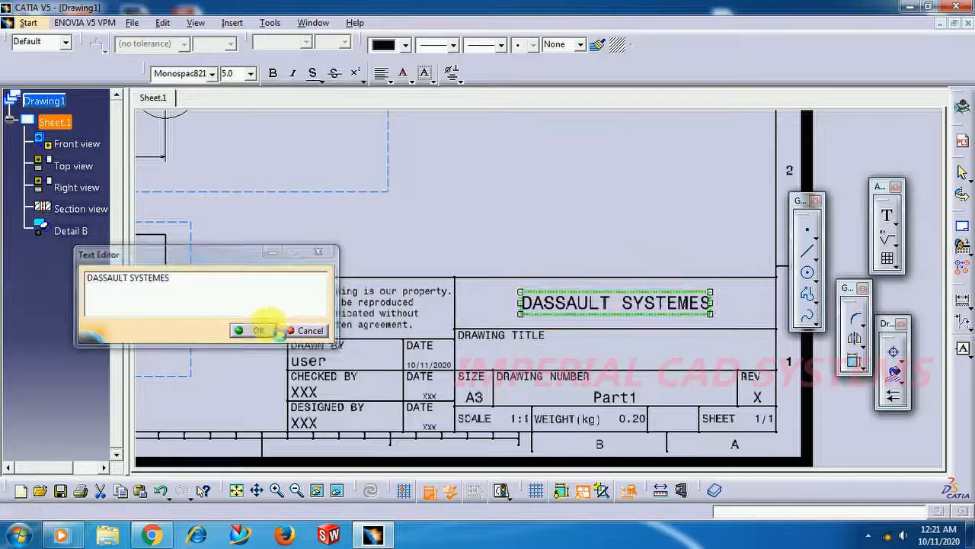
Delete the property-rights note in the upper-left cell of the title block
right_click(344, 313)
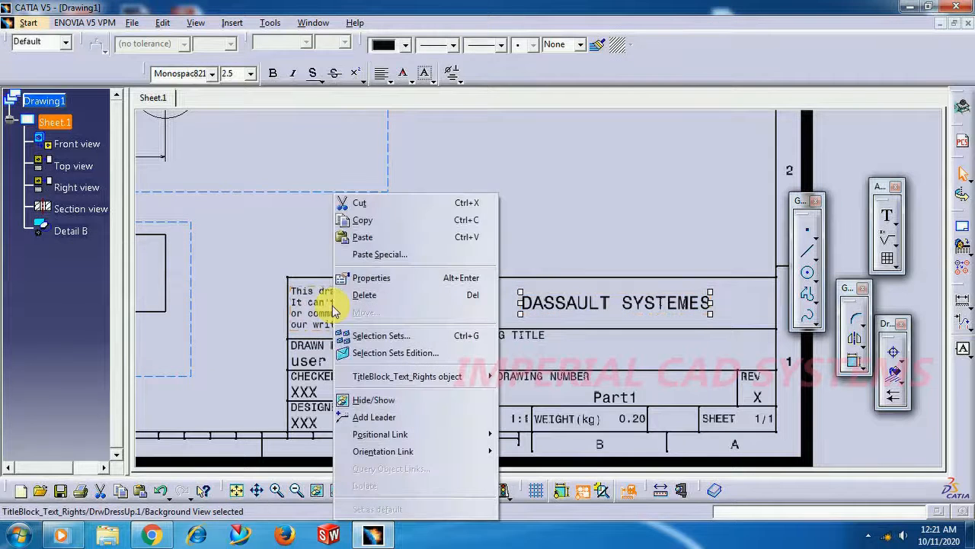
left_click(390, 301)
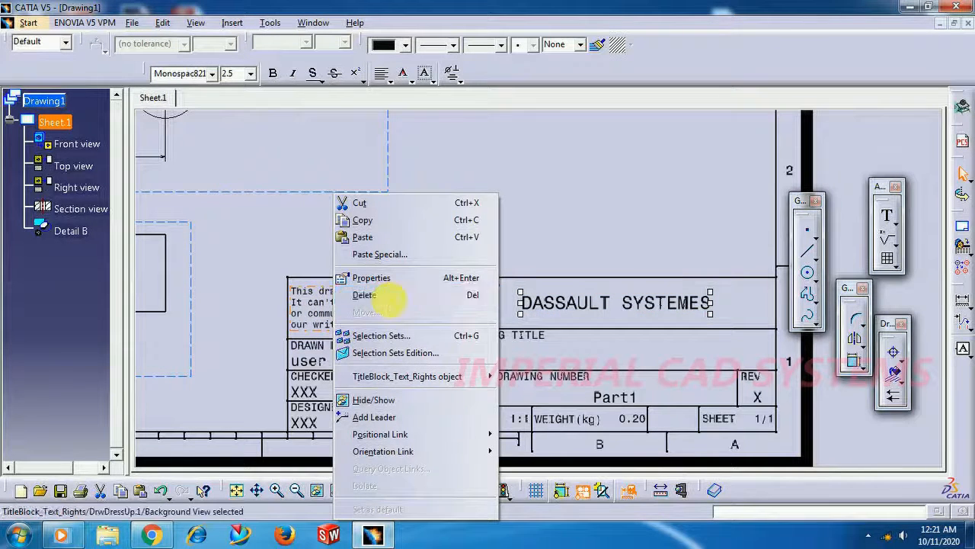
mouse_move(397, 284)
middle_mouse_down()
mouse_move(375, 307)
mouse_move(418, 374)
middle_mouse_up()
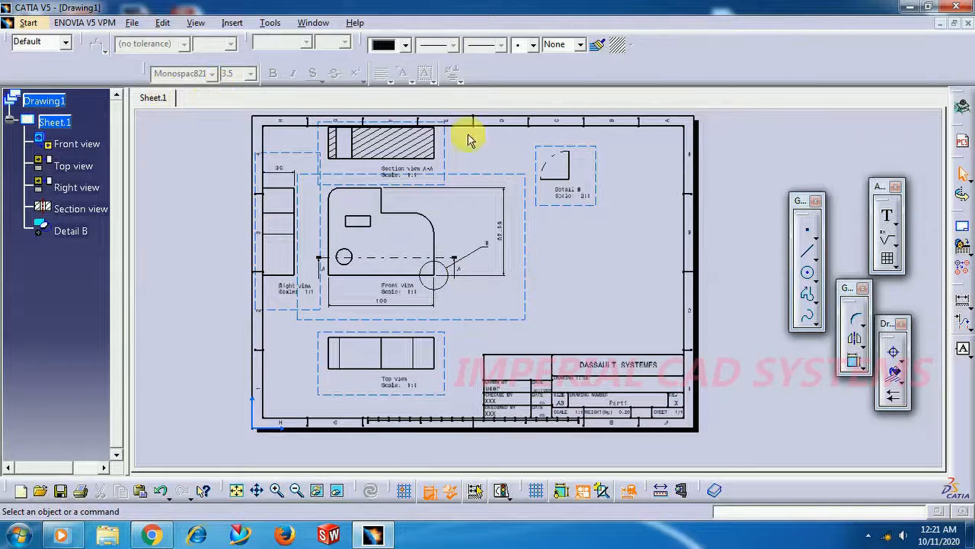
Return to the working views and shift the front view with its aligned views and the detail view so they fit inside the frame
left_click(161, 24)
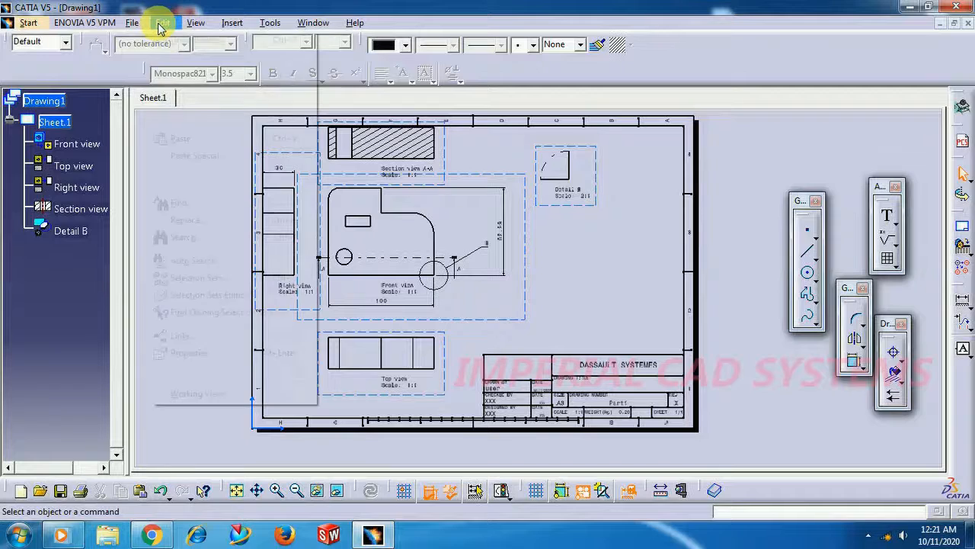
left_click(192, 394)
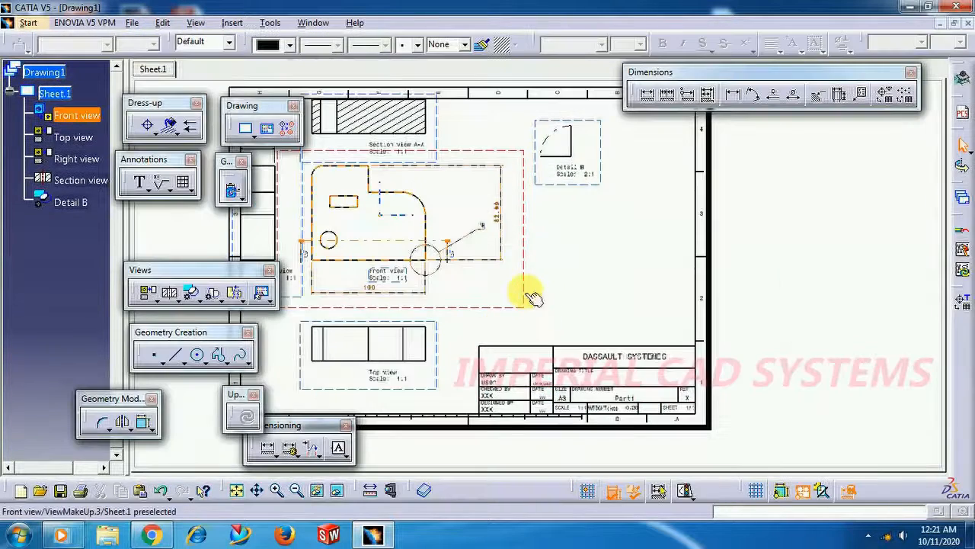
left_click_drag(572, 320, 620, 318)
left_click_drag(629, 233, 652, 273)
middle_click_drag(531, 326, 567, 281)
mouse_move(564, 381)
middle_mouse_down()
mouse_move(398, 300)
mouse_move(429, 253)
middle_mouse_up()
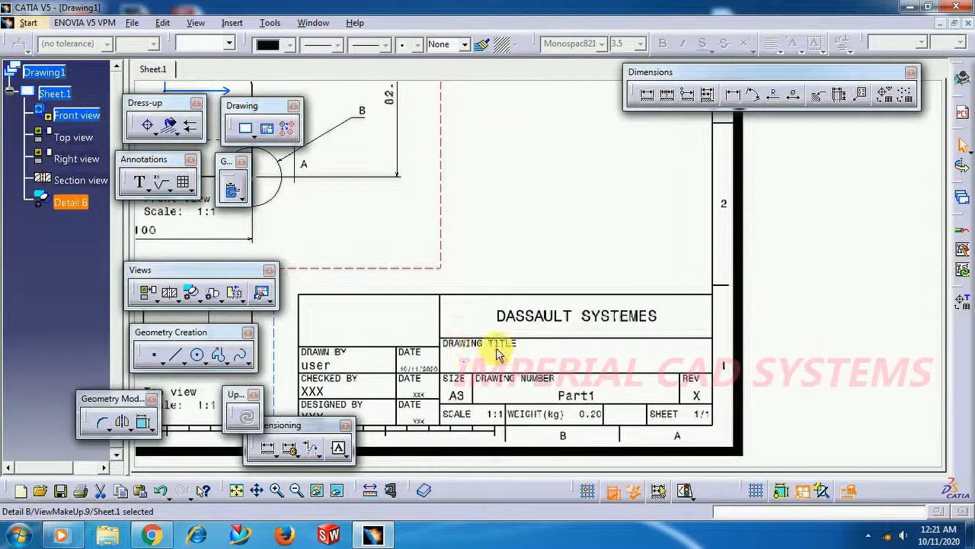
middle_click_drag(507, 267, 529, 325)
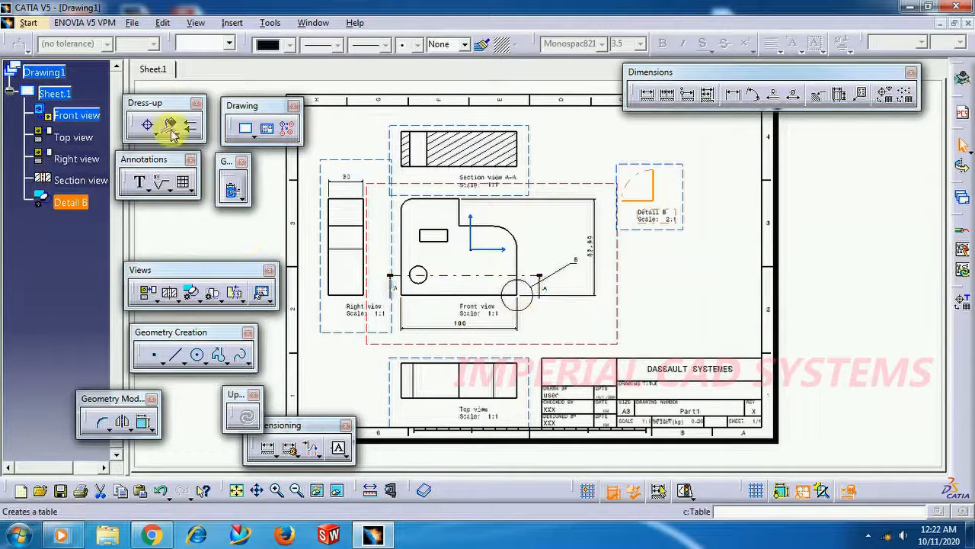
Save the drawing to the Desktop as a PDF file named 01
left_click(131, 24)
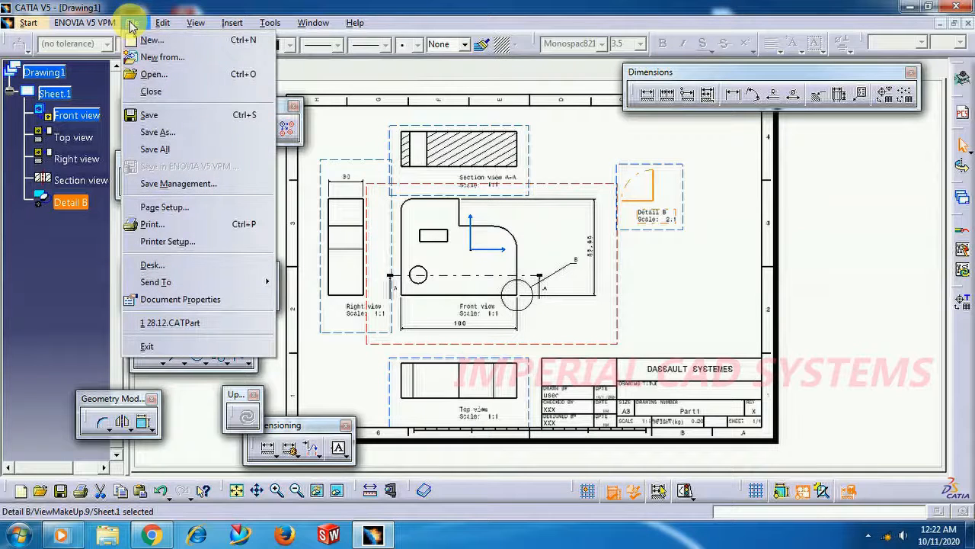
left_click(170, 134)
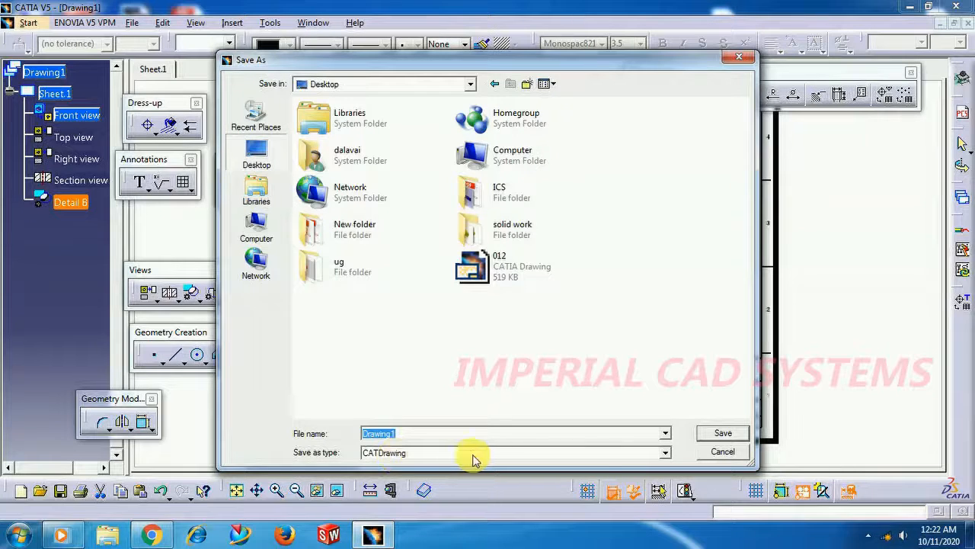
left_click(592, 454)
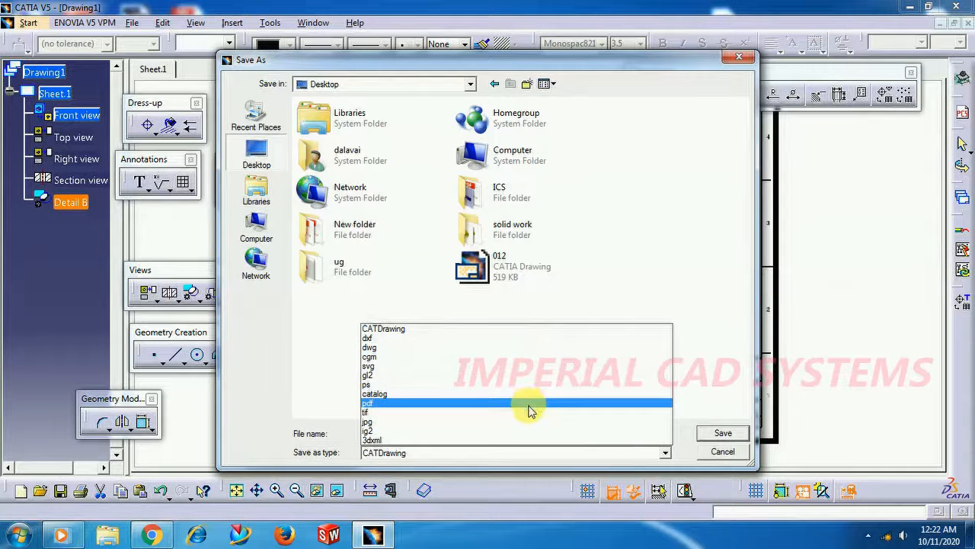
left_click(531, 403)
double_click(464, 433)
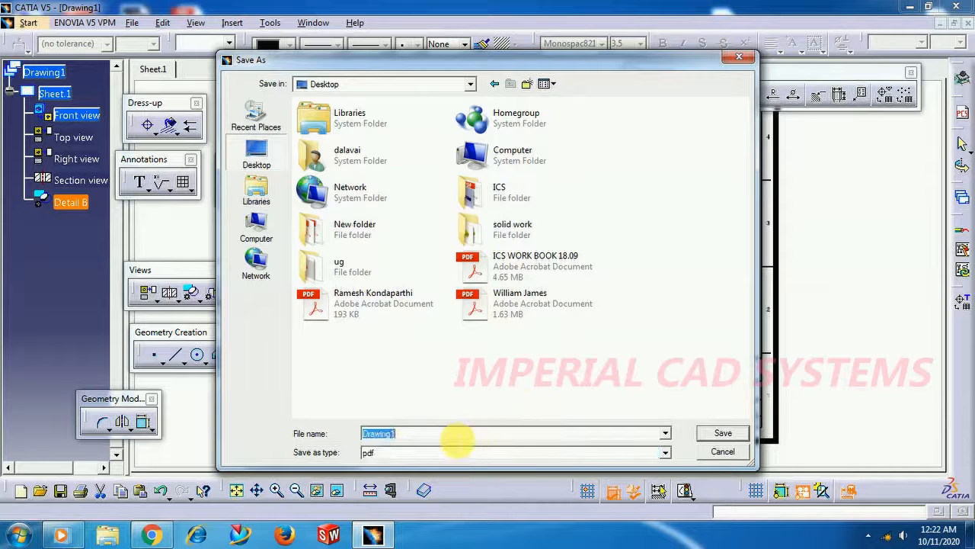
type("01")
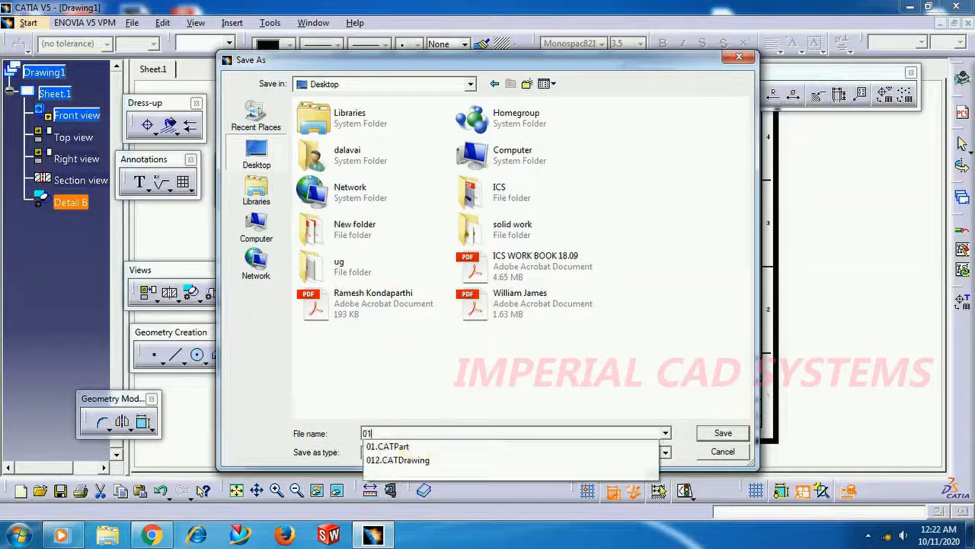
left_click(716, 434)
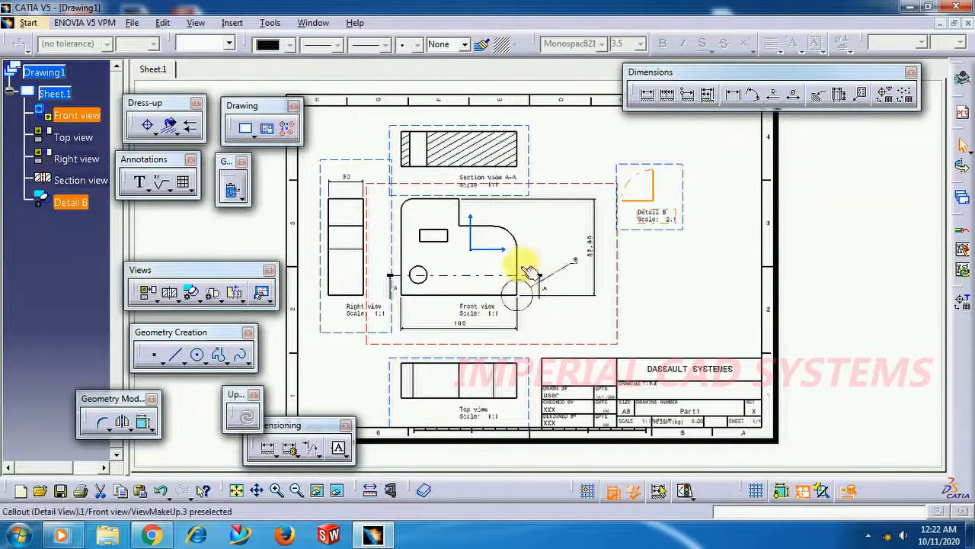
Open 01.pdf from the Desktop in Adobe Acrobat Reader to check the exported sheet, and return to CATIA
left_click(907, 7)
double_click(191, 332)
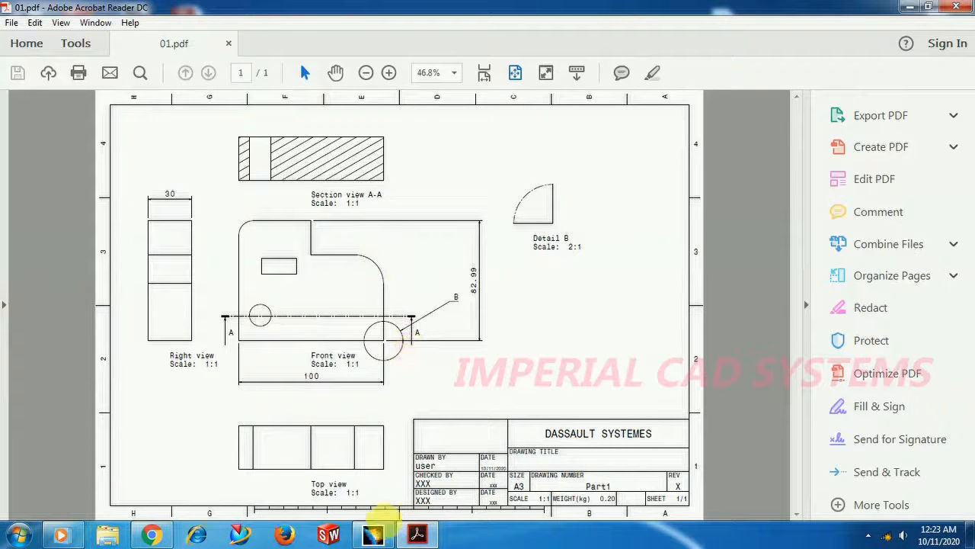
left_click(375, 536)
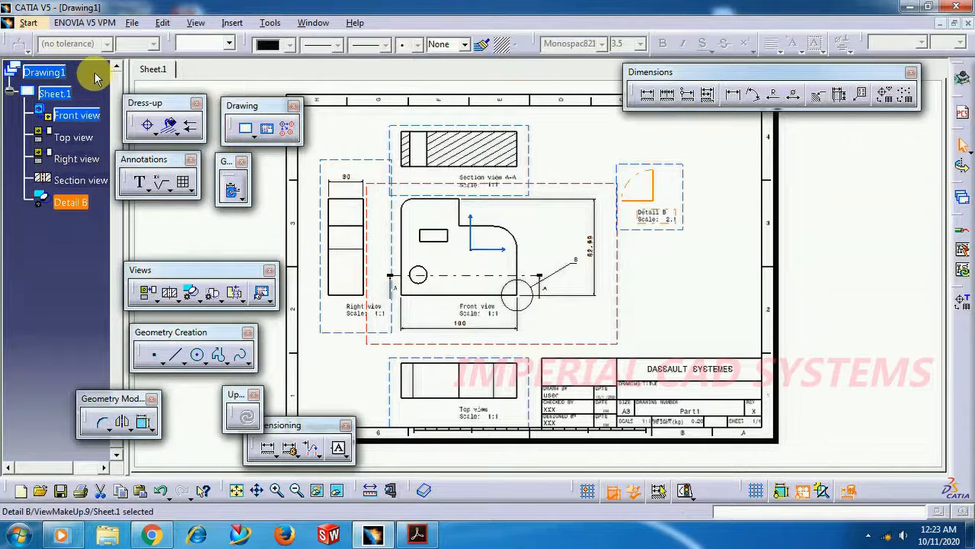
Create a new part document with the default name Part2 and hybrid design enabled
left_click(131, 25)
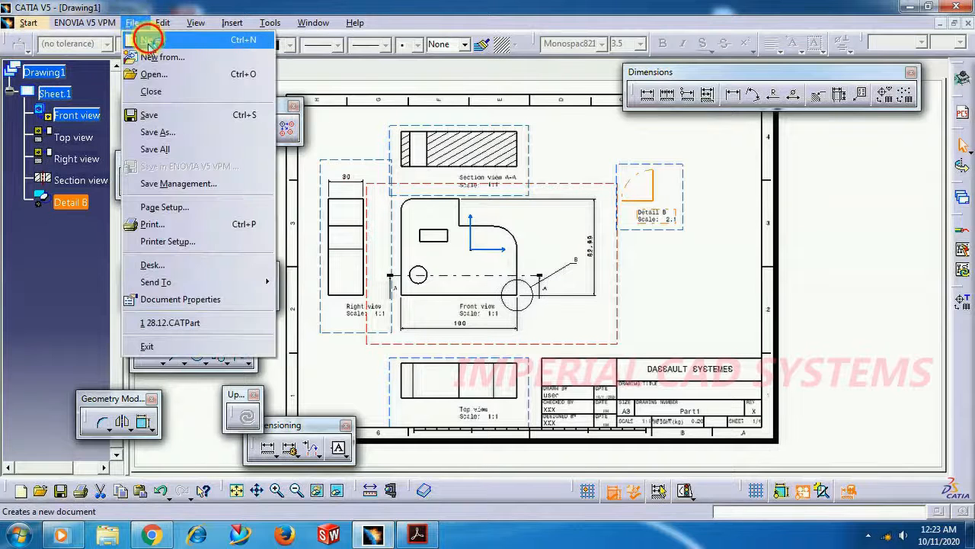
left_click(141, 55)
left_click(591, 269)
left_click(596, 269)
left_click(631, 313)
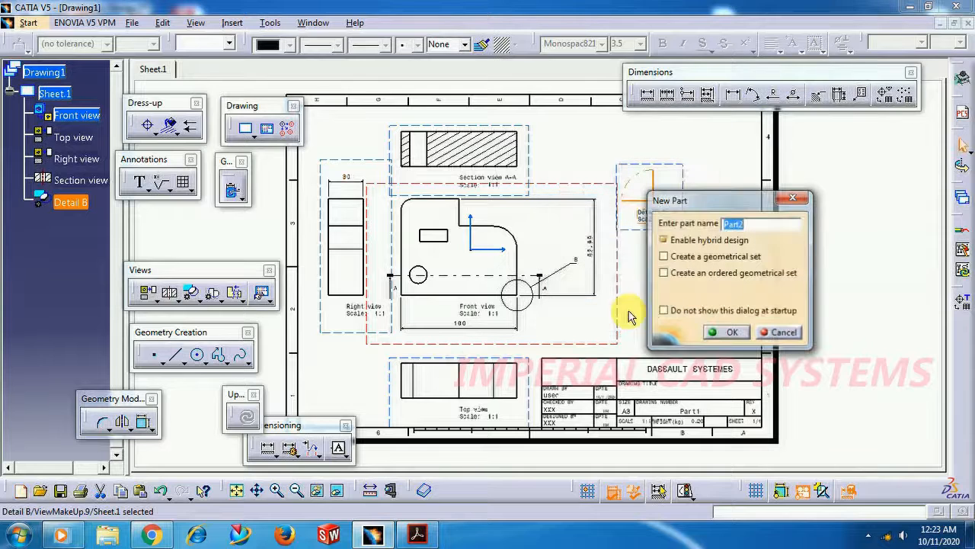
left_click(709, 334)
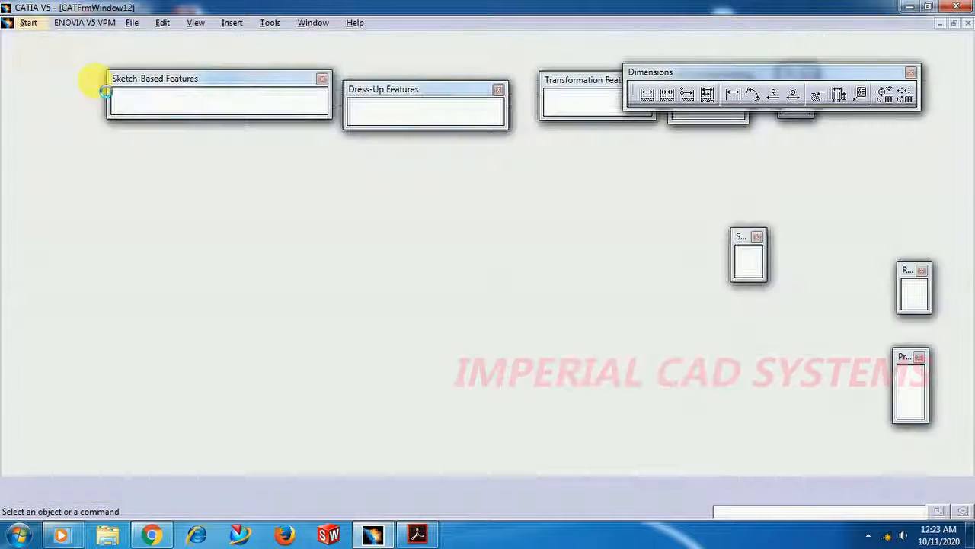
Switch the new part to the Generative Shape Design workbench, and reposition the floating Surfaces and Operations tool groups
left_click(25, 25)
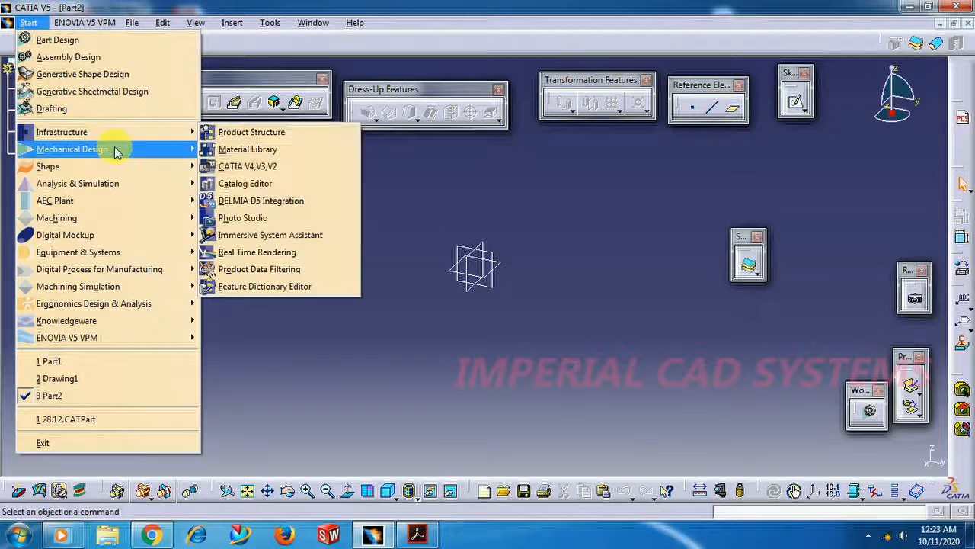
mouse_move(120, 169)
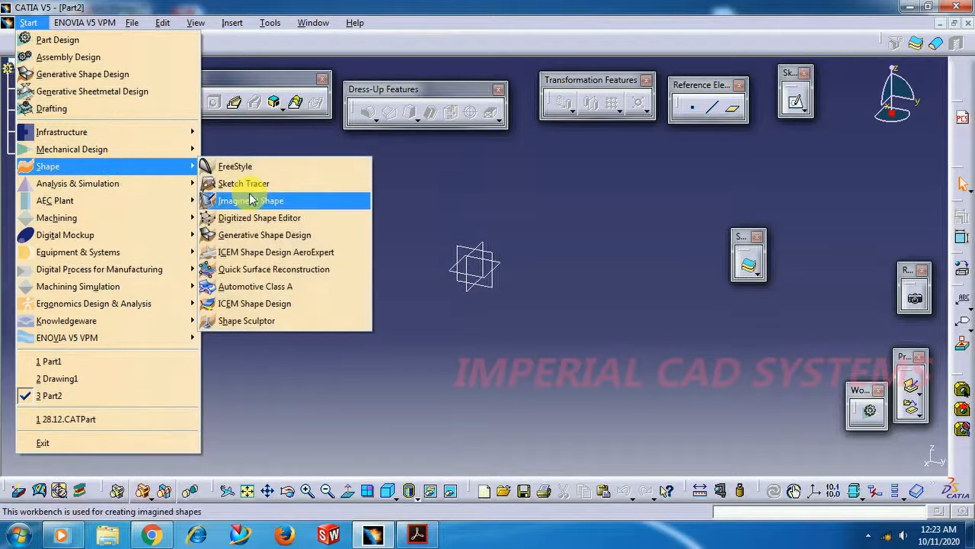
left_click(258, 237)
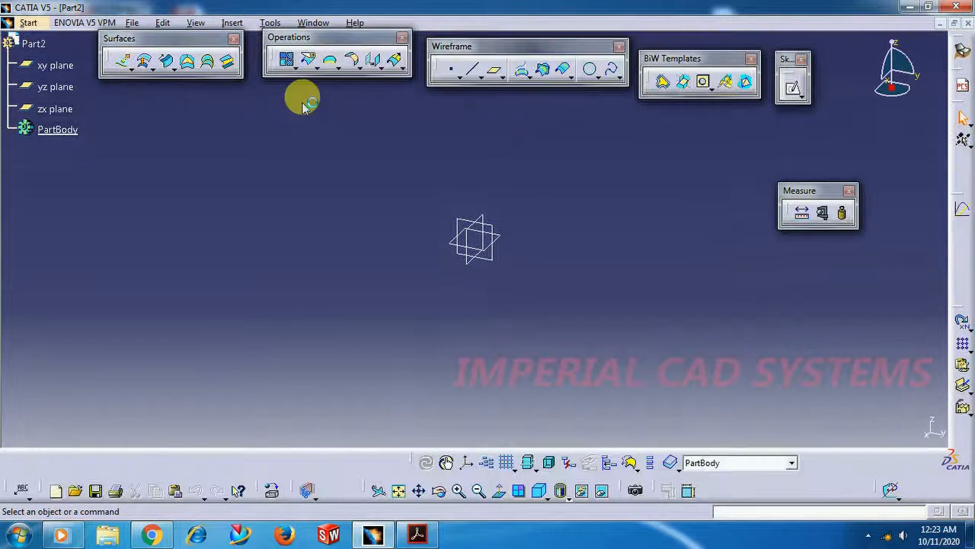
left_click_drag(204, 47, 189, 65)
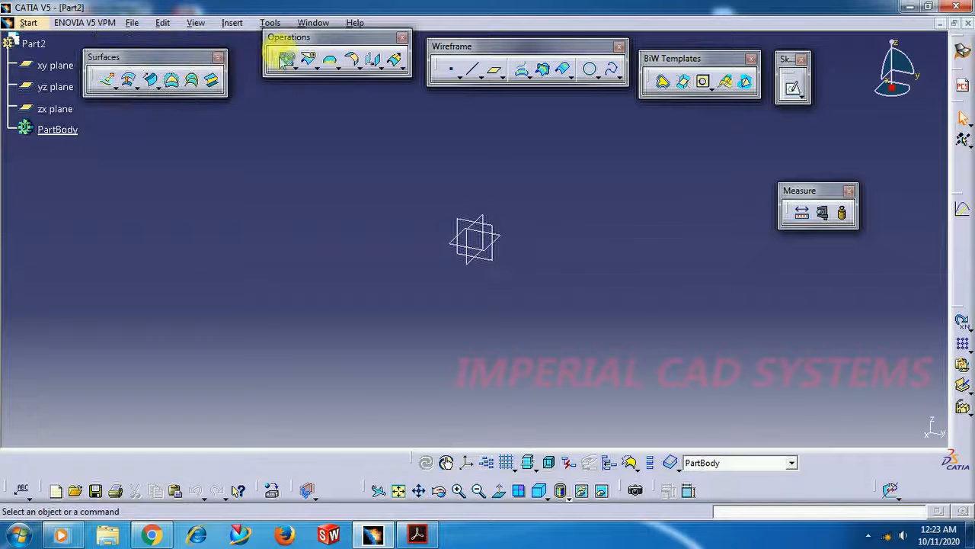
left_click_drag(287, 44, 266, 67)
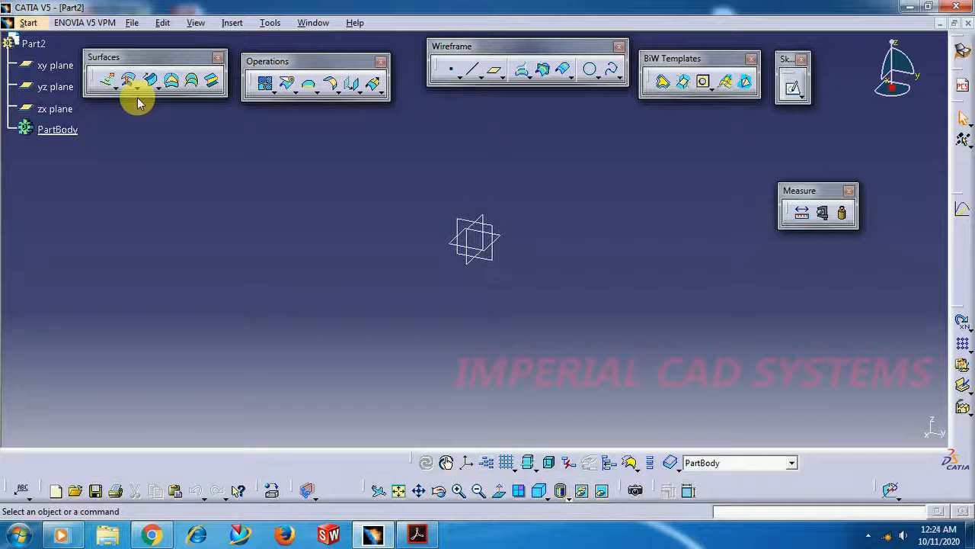
Start a sketch on the yz plane and draw an open S-shaped spline through four points, passing just above the origin
left_click(494, 259)
left_click(790, 88)
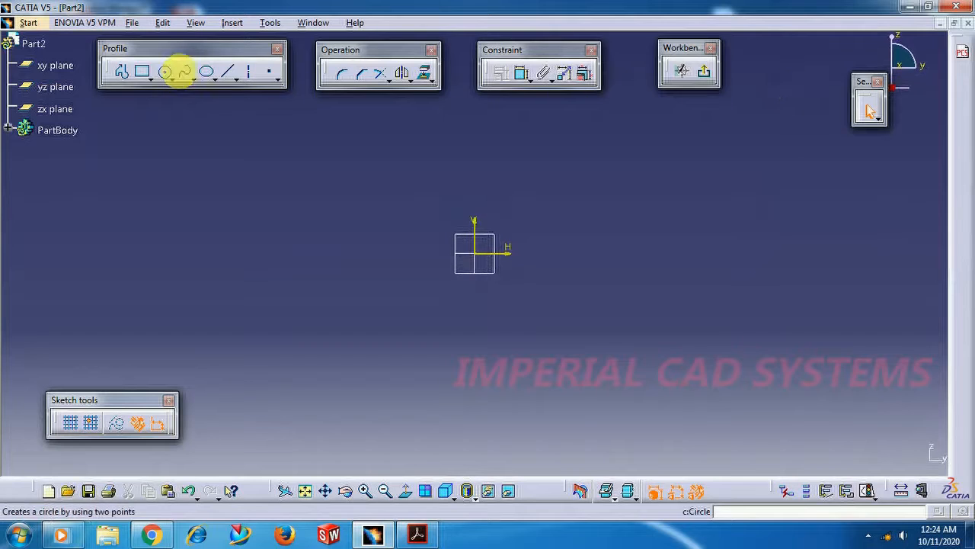
left_click(184, 70)
left_click(301, 218)
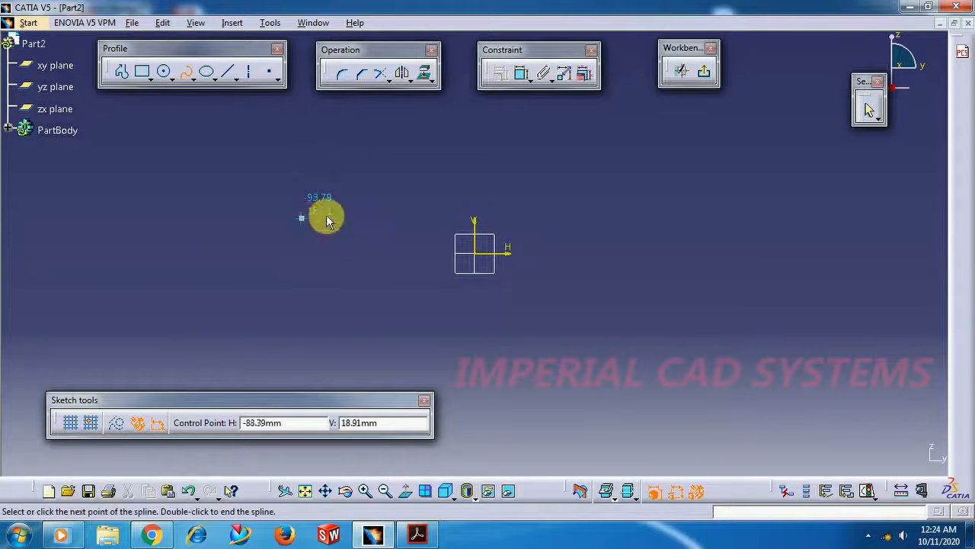
left_click(379, 196)
left_click(533, 238)
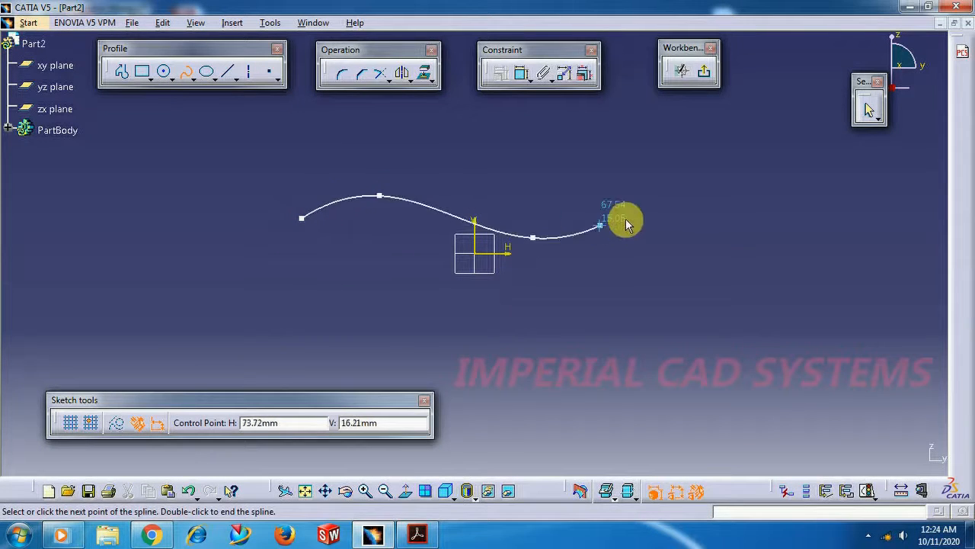
left_click(647, 208)
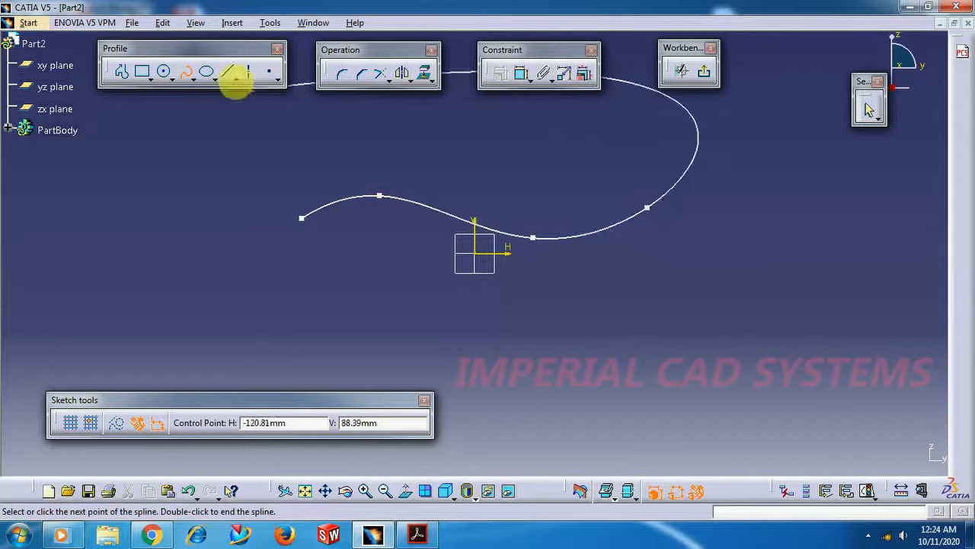
left_click(186, 71)
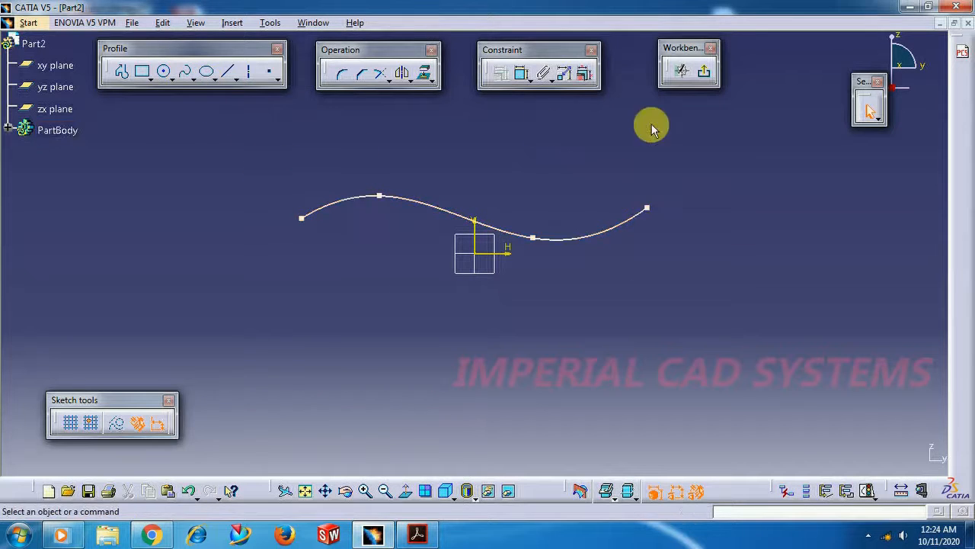
Finish the spline sketch, and sketch a rectangle below the origin on the yz plane, starting from a corner near H -60 mm, V -32 mm
left_click(704, 72)
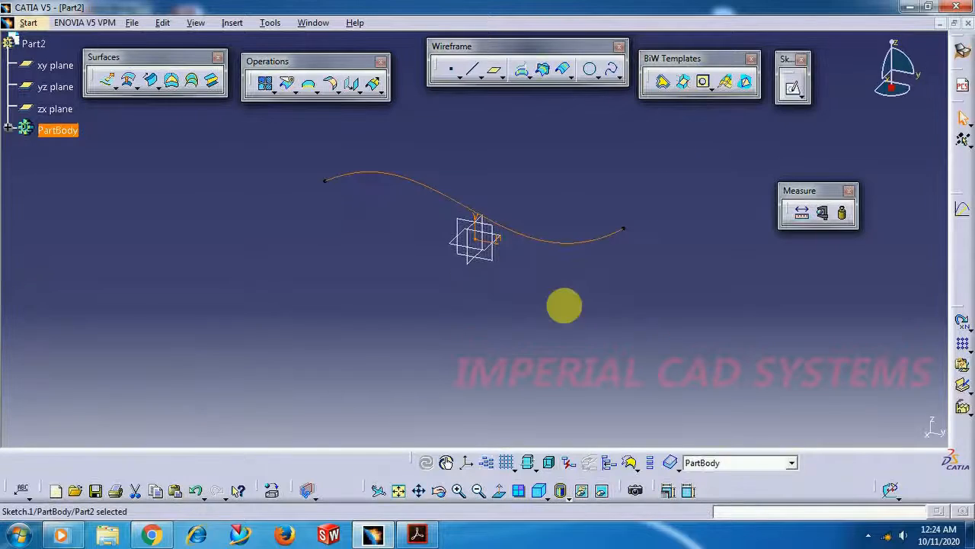
left_click(542, 288)
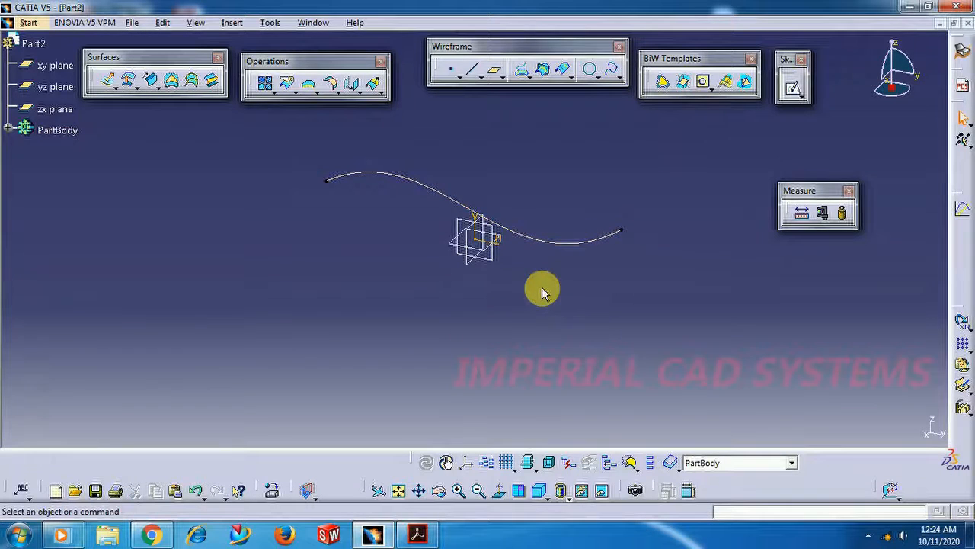
left_click(497, 265)
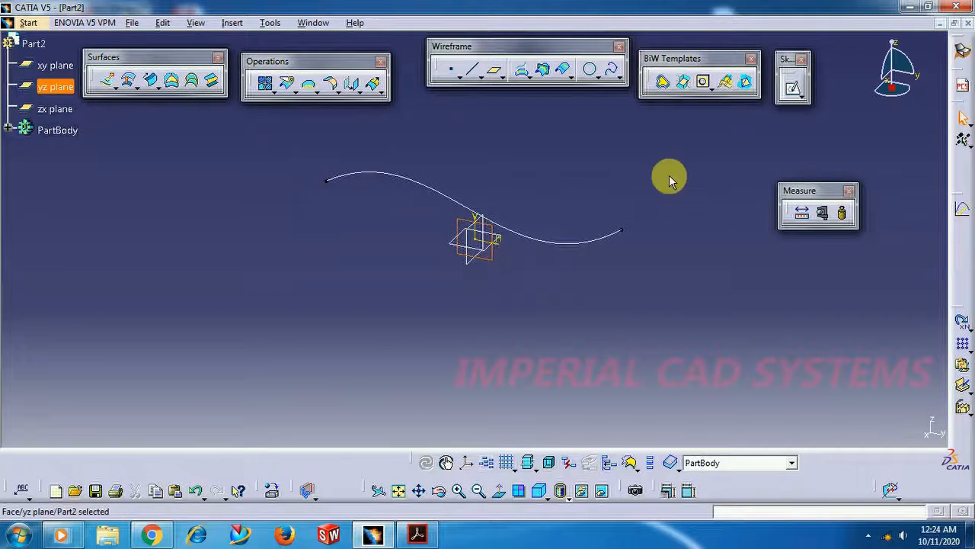
left_click(793, 91)
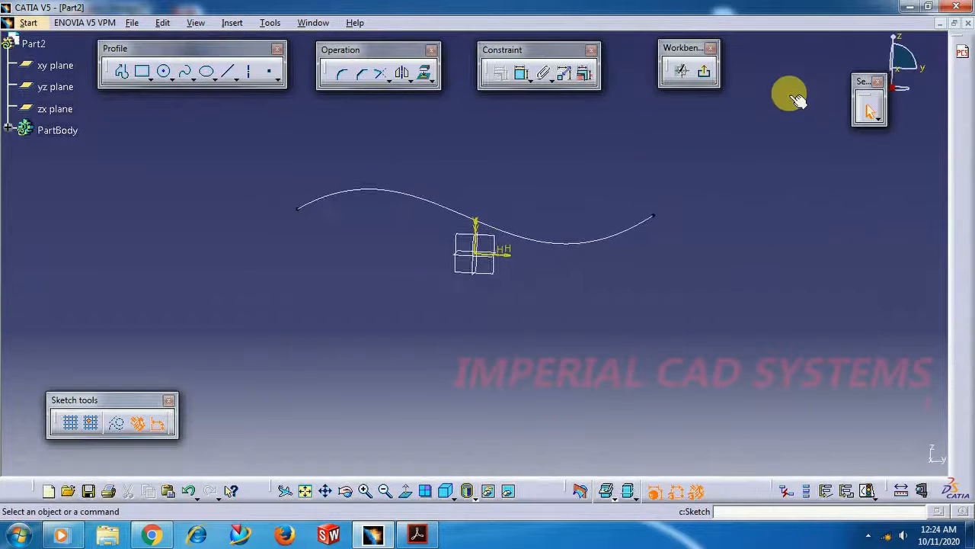
left_click(143, 74)
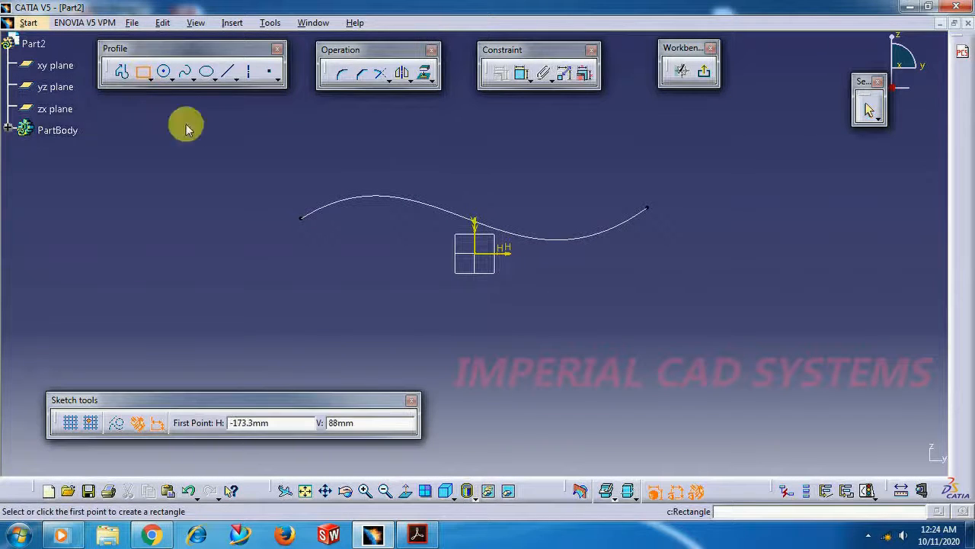
left_click(364, 313)
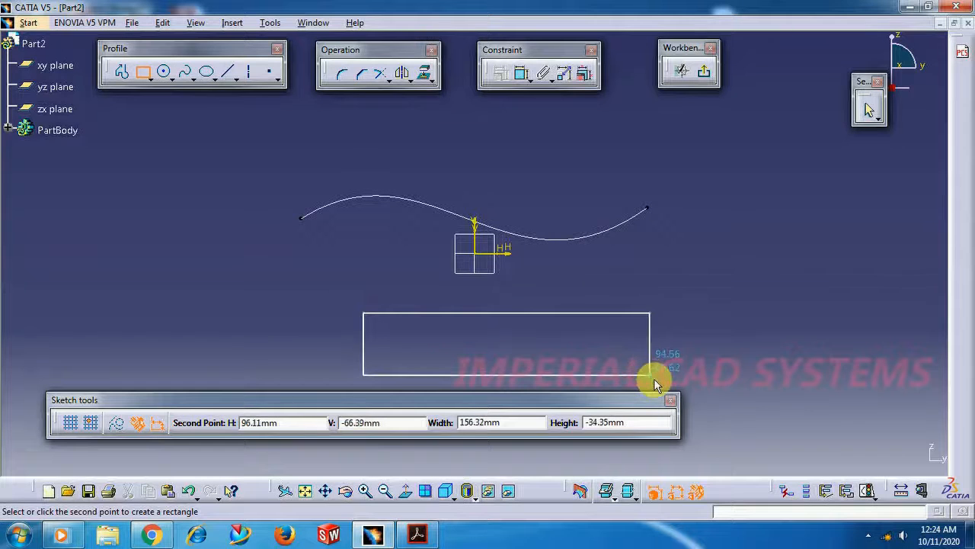
left_click(660, 385)
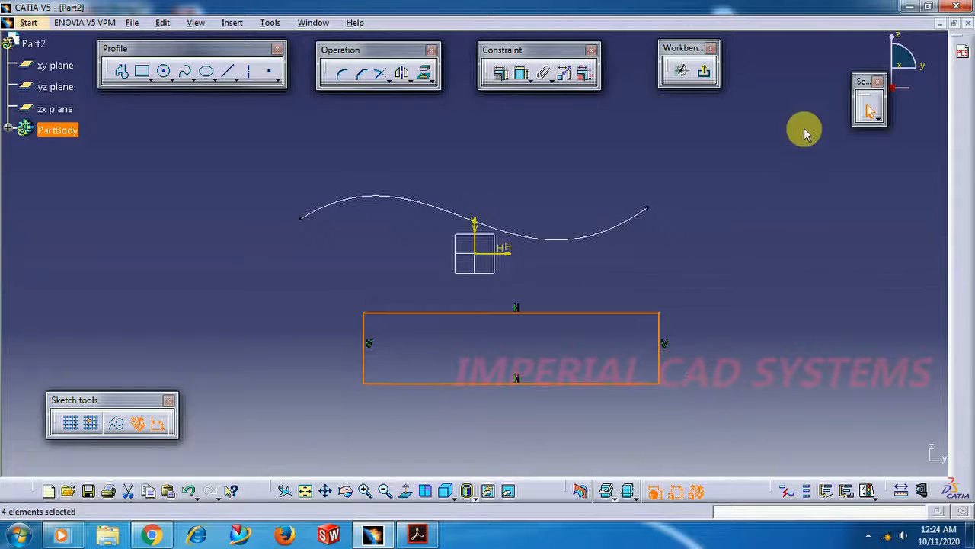
left_click(707, 76)
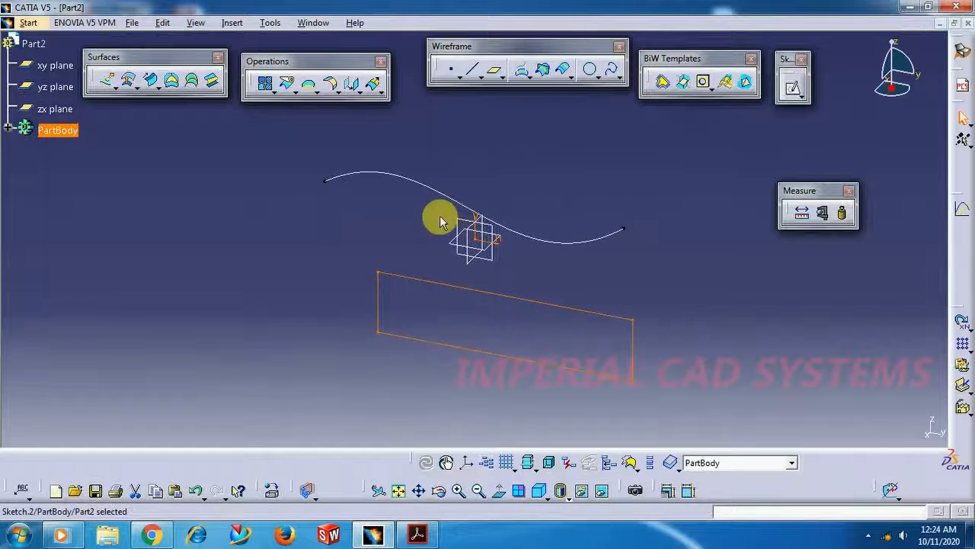
Extrude the S-shaped spline into a surface with a 20 mm limit and mirrored extent, along the sketch normal
left_click(109, 84)
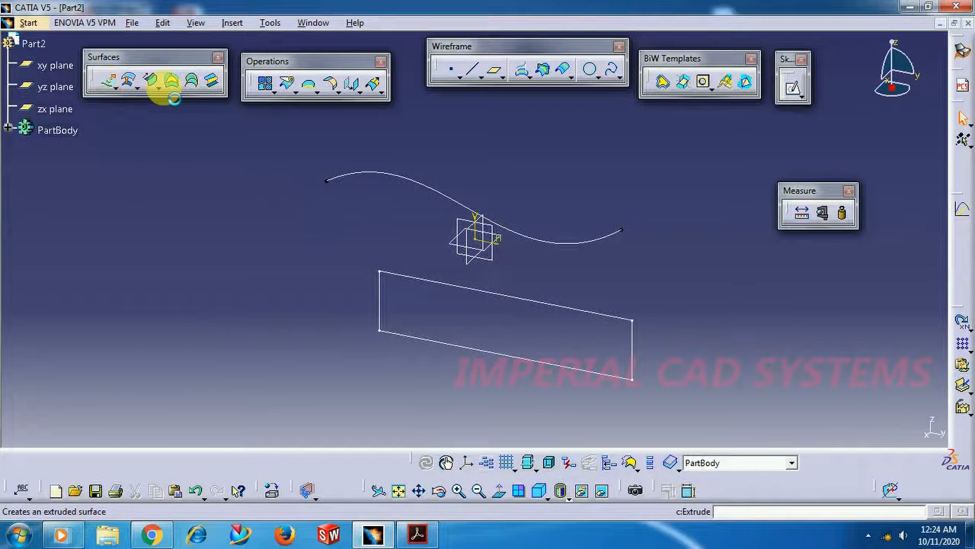
left_click(380, 175)
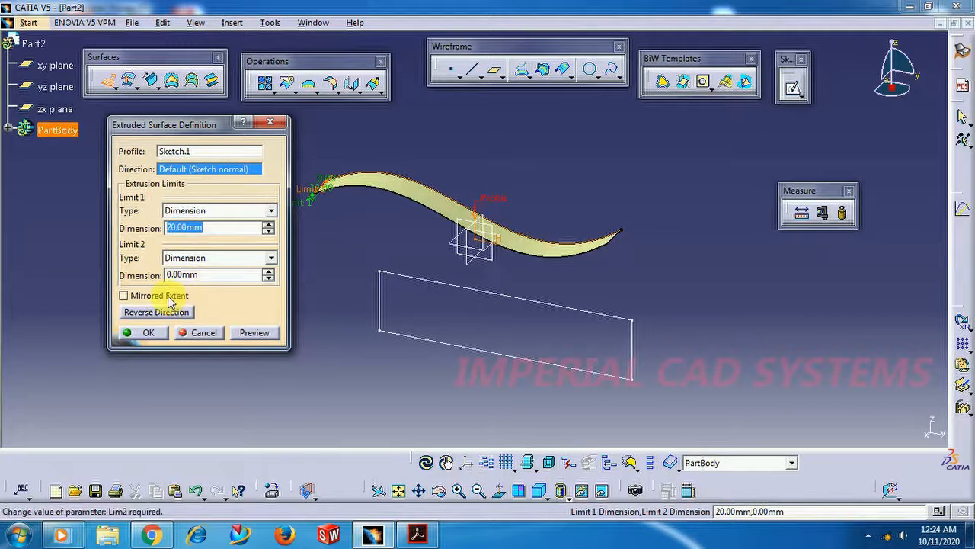
middle_click_drag(384, 202, 386, 263)
scroll(384, 266, "up", 1)
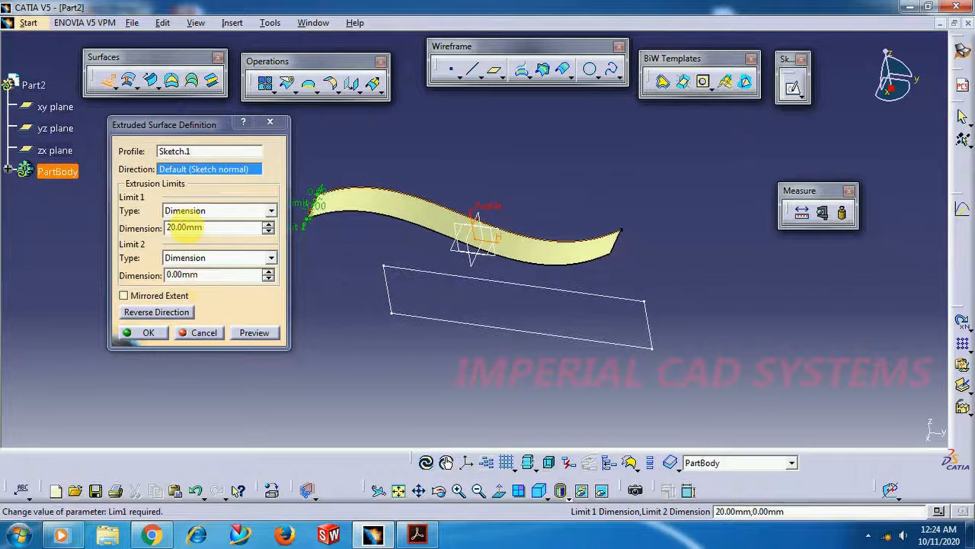
left_click(146, 297)
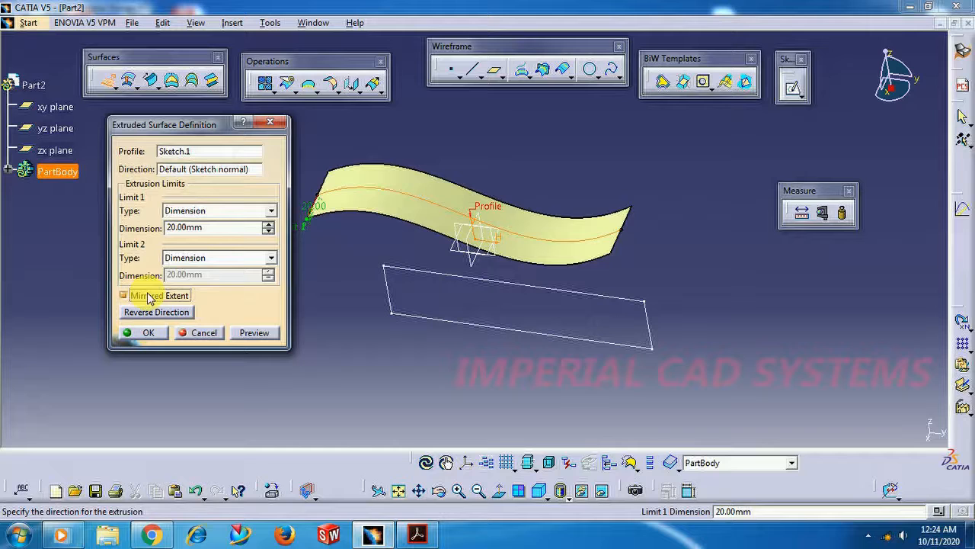
left_click(149, 334)
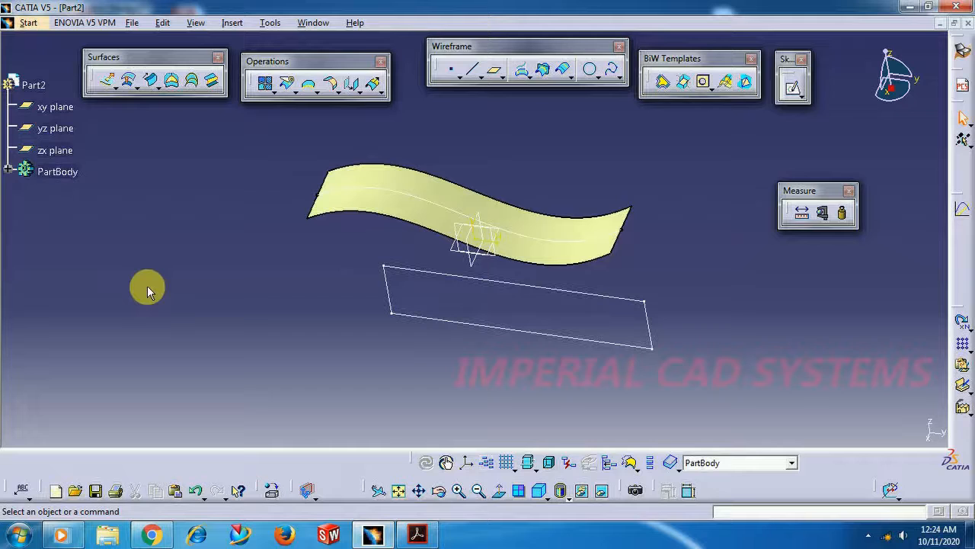
Extrude the rectangle sketch into an open-ended box surface, 20 mm to each side of the sketch plane
left_click(110, 83)
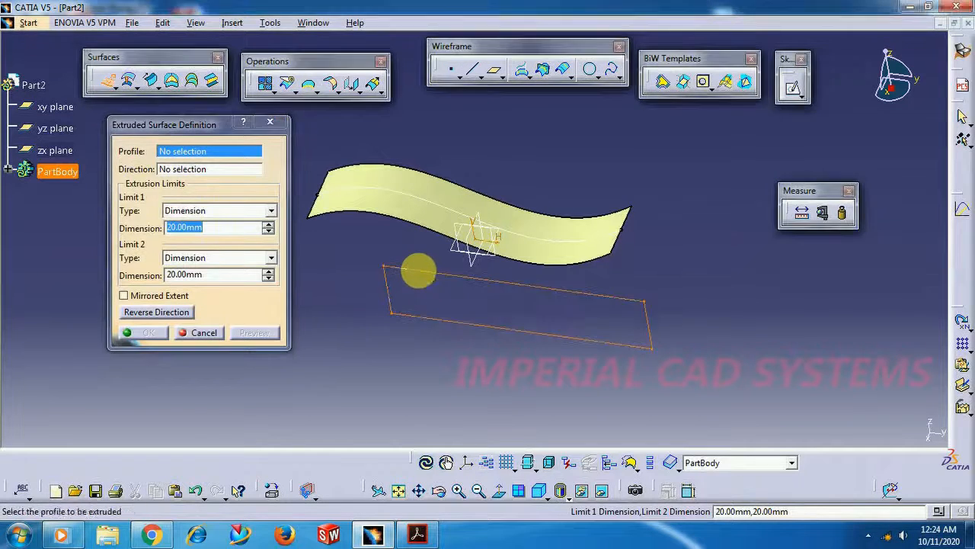
left_click(418, 272)
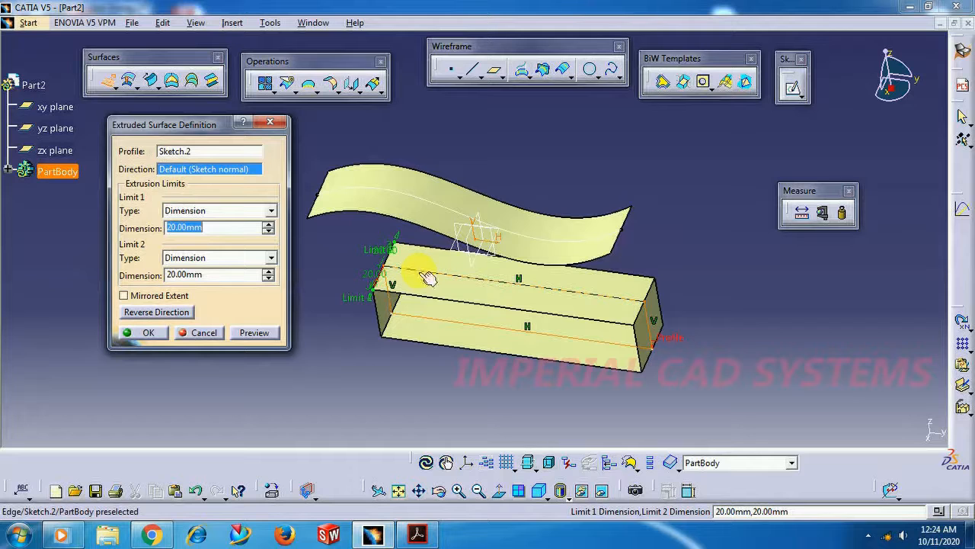
left_click(150, 333)
Switch to the Part Design workbench, and reposition the floating group holding the Thick Surface tool just below the Reference Elements group
middle_click_drag(241, 338, 278, 305)
middle_click_drag(464, 211, 594, 197)
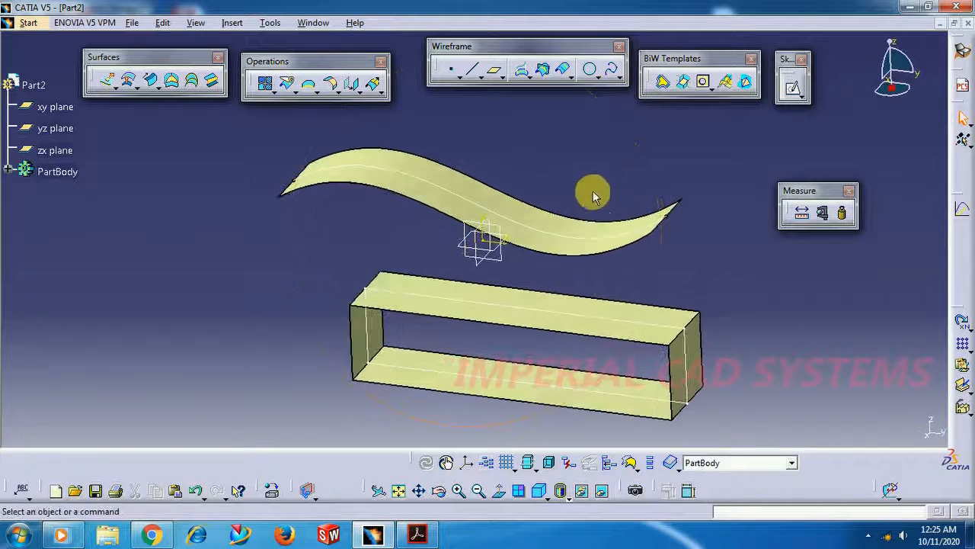
middle_click(547, 190)
scroll(548, 191, "up", 1)
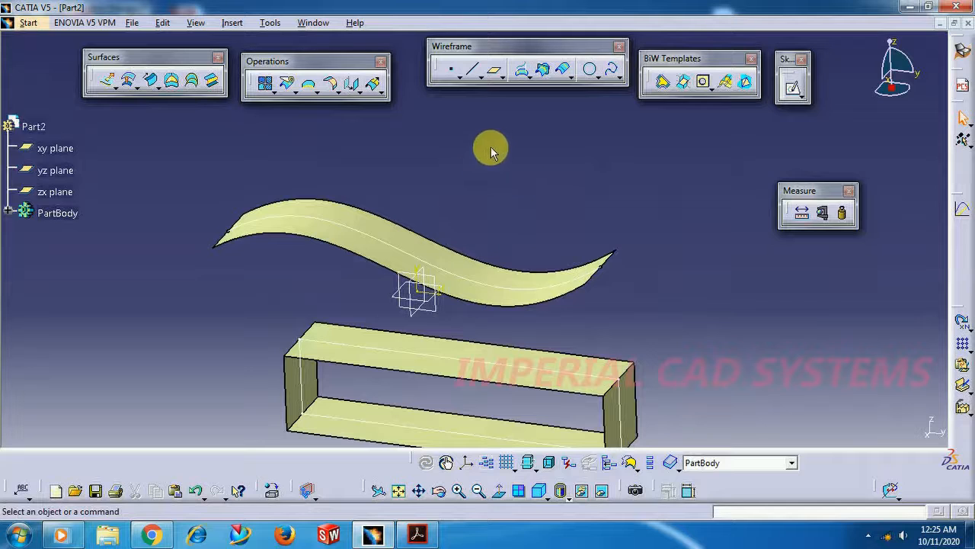
middle_click_drag(483, 200, 480, 175)
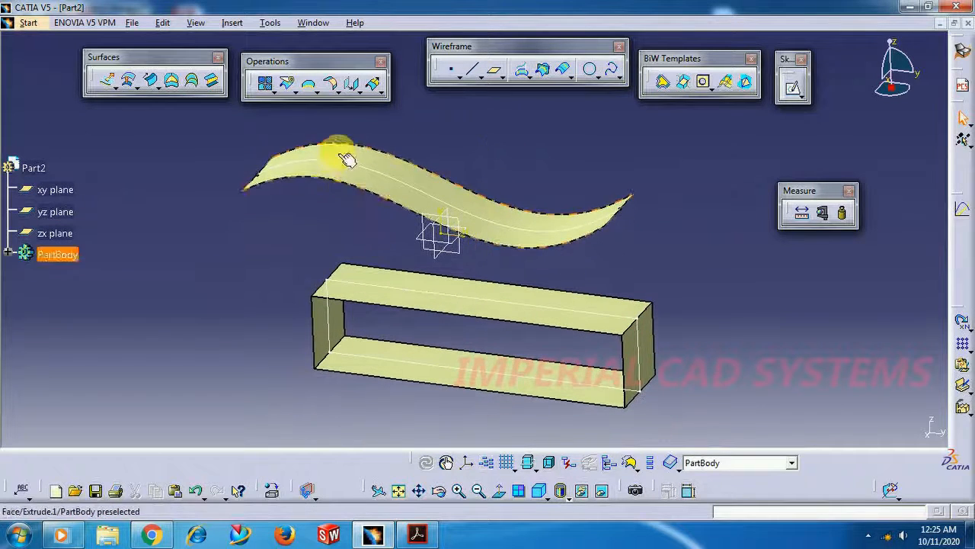
left_click(33, 24)
mouse_move(107, 149)
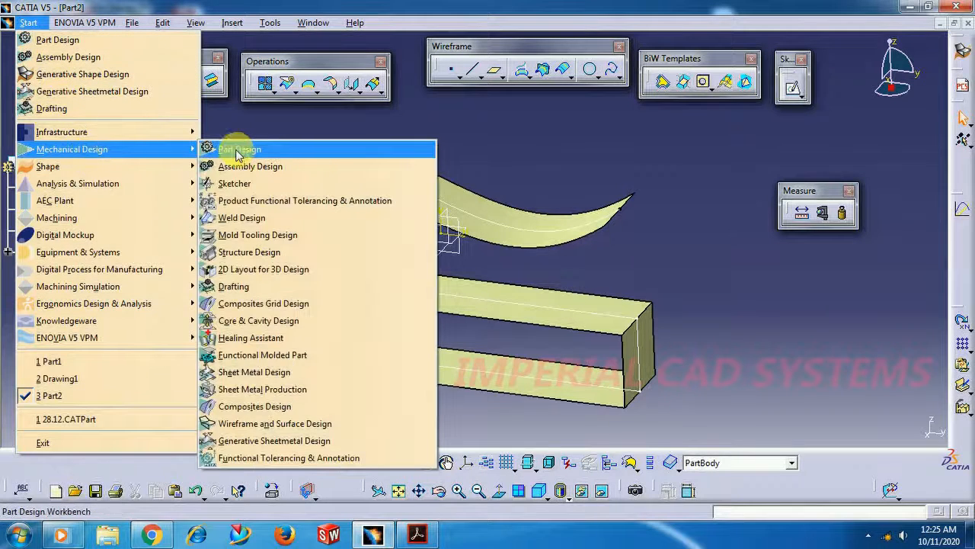
left_click(239, 151)
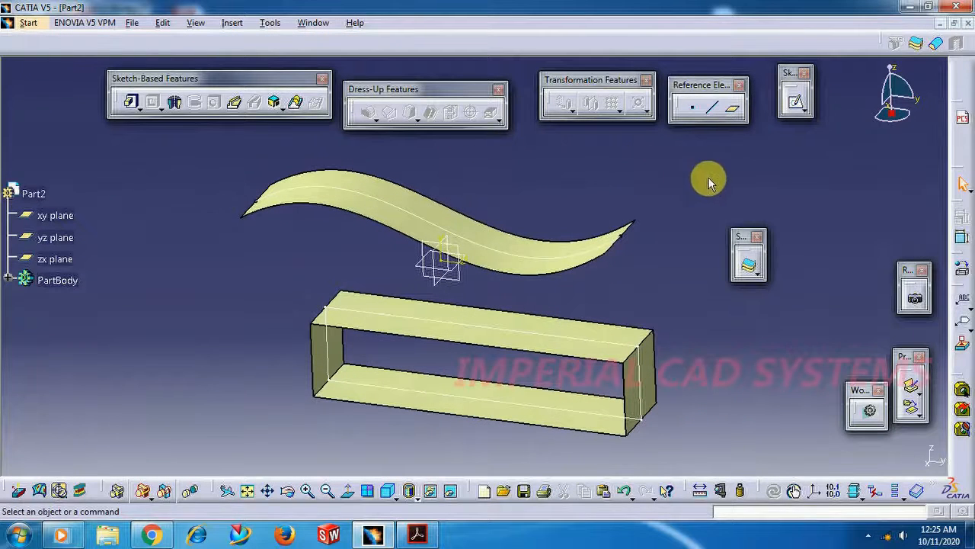
left_click_drag(743, 237, 703, 140)
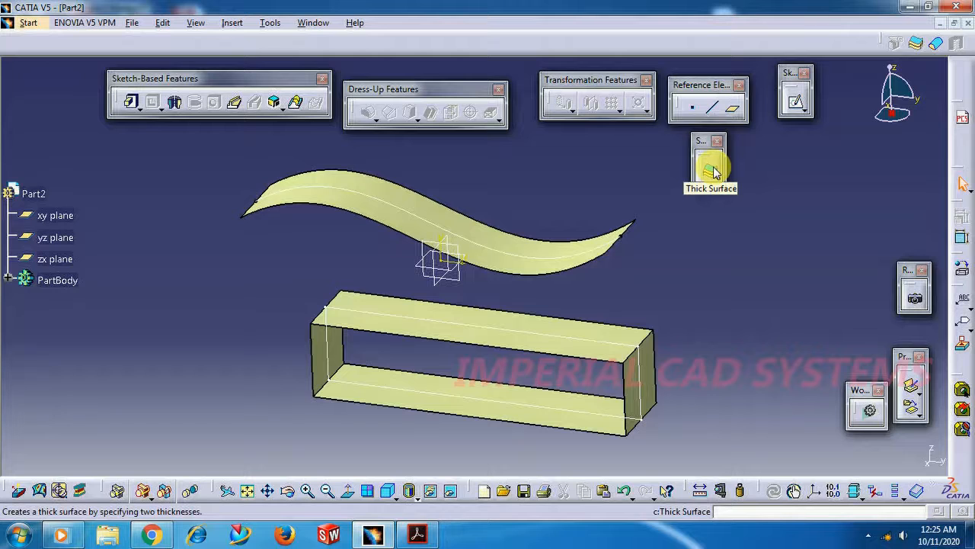
Thicken the S-shaped surface into a solid with first and second offsets of 1 mm each
left_click(714, 171)
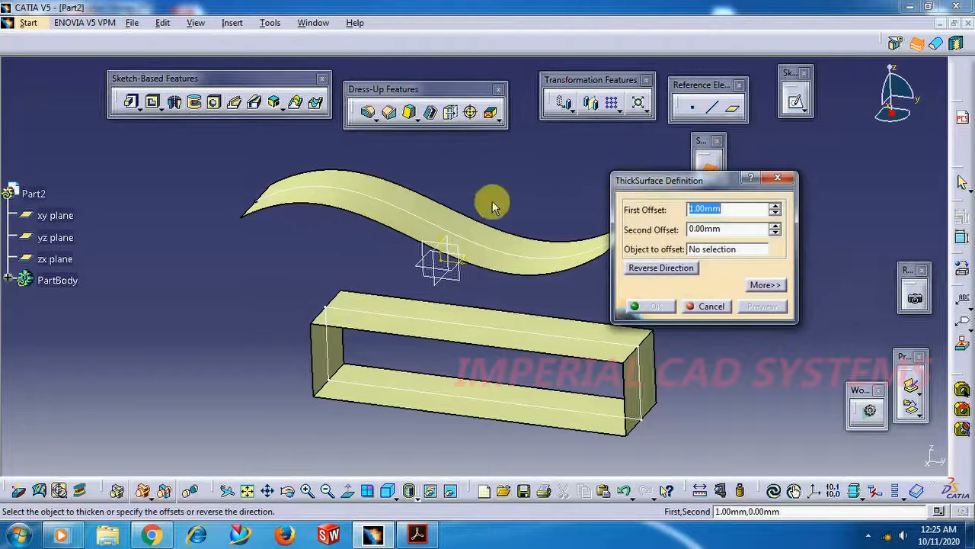
left_click(479, 232)
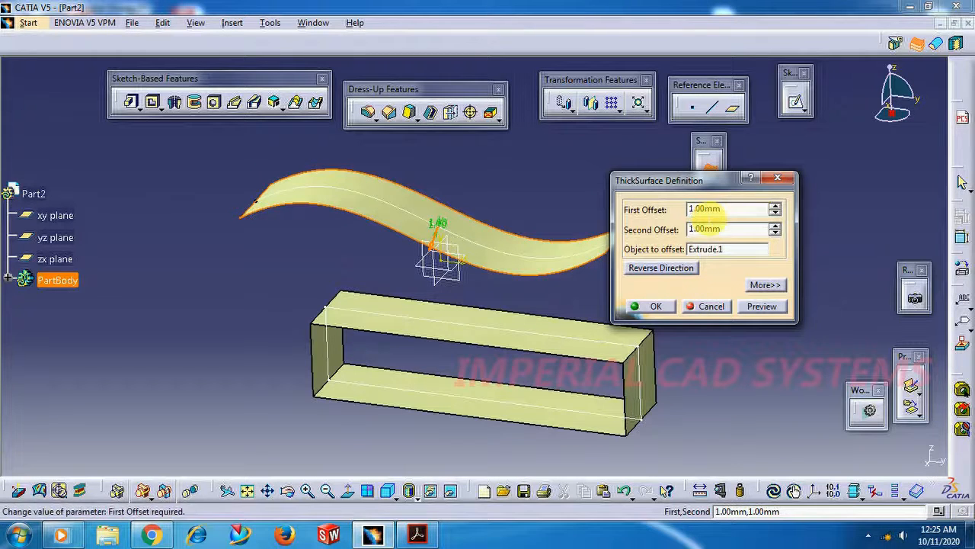
left_click(664, 307)
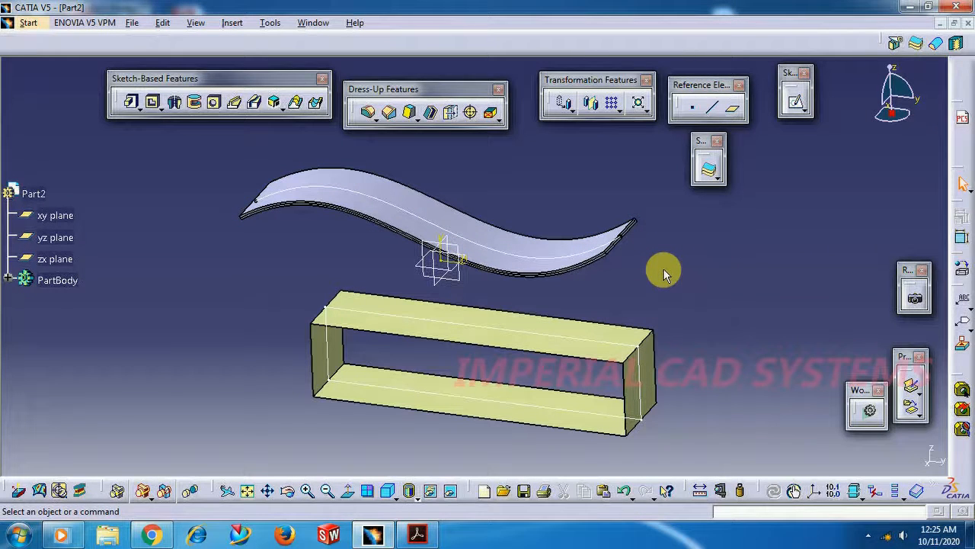
Thicken the extruded rectangular box surface into a solid with 1 mm first and second offsets
left_click(708, 171)
left_click(560, 352)
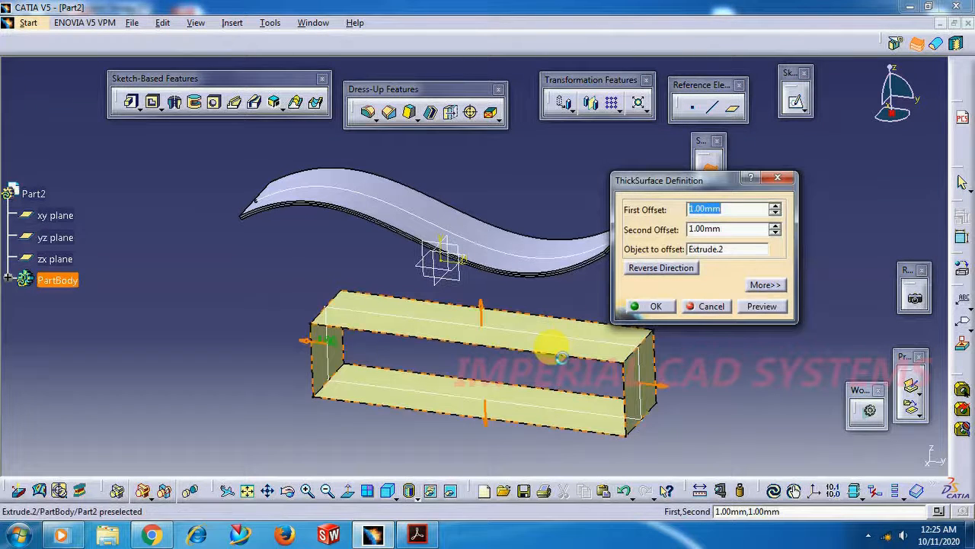
left_click(655, 307)
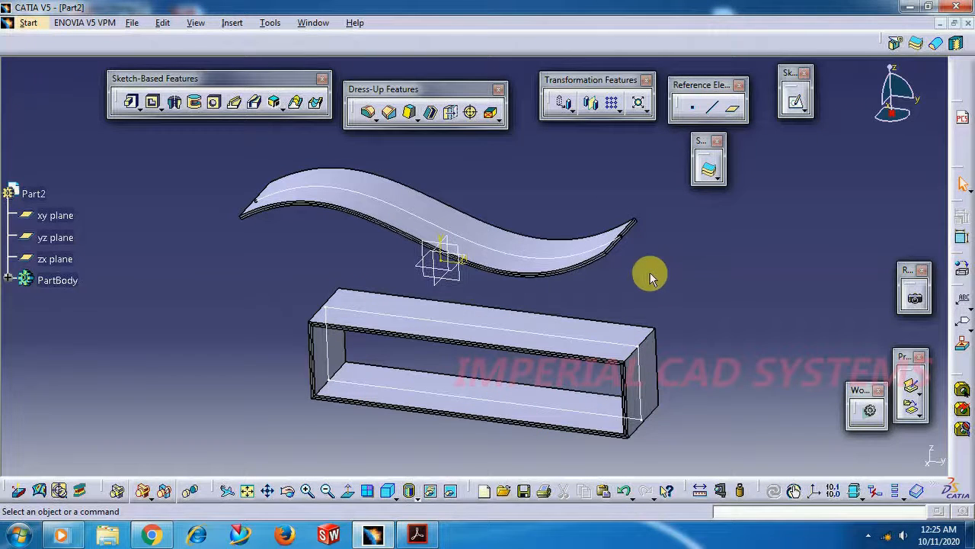
Delete the thick surface features from both the rectangular box and the S-shaped strip, keeping their parent surfaces
middle_click_drag(327, 311, 362, 261)
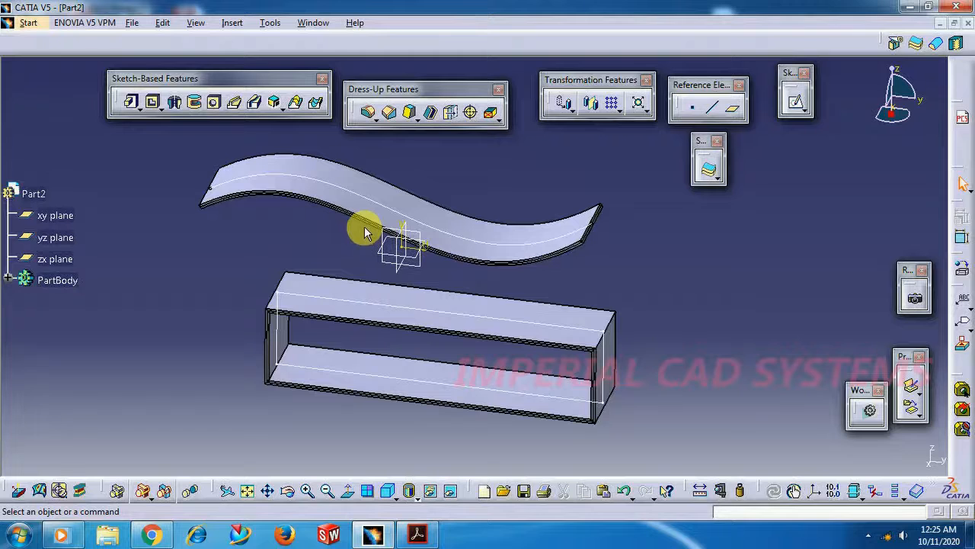
right_click(374, 299)
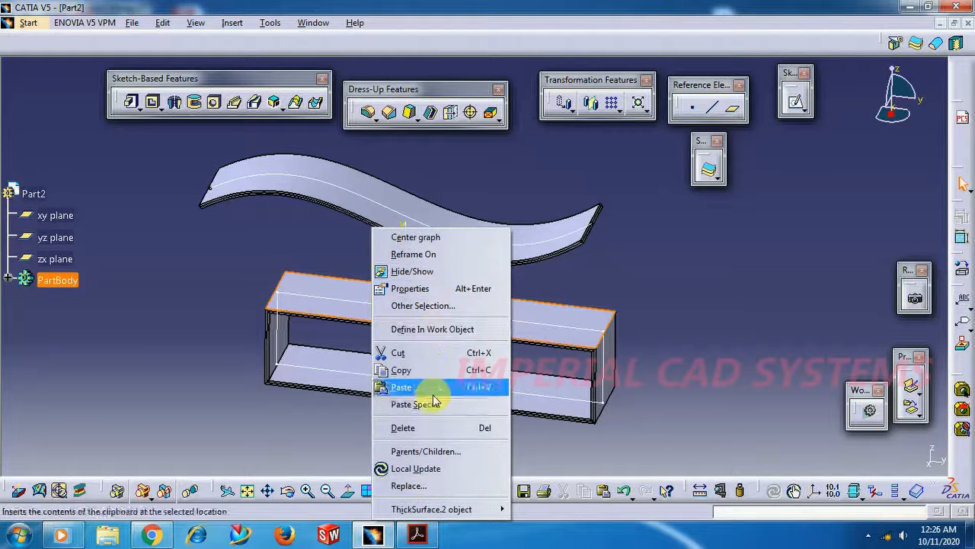
left_click(435, 428)
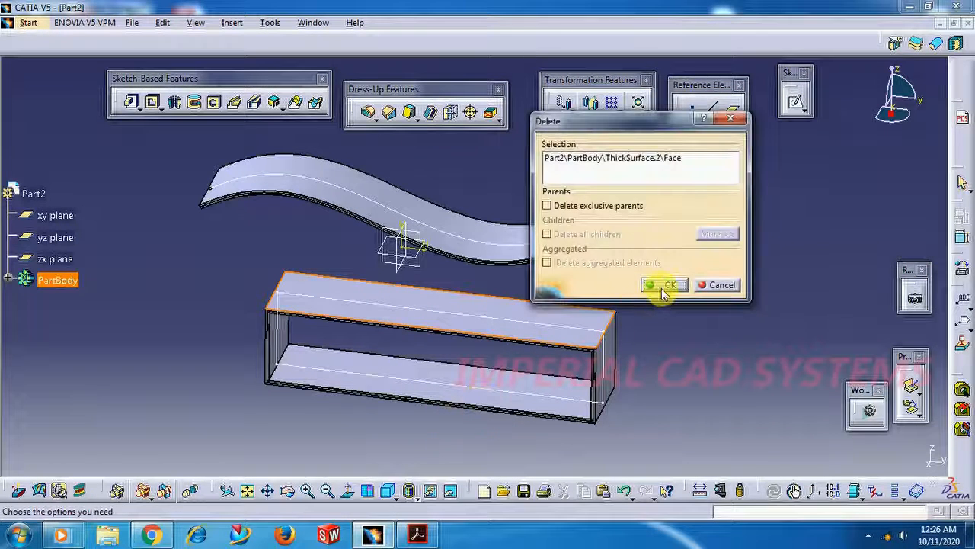
left_click(662, 286)
right_click(396, 197)
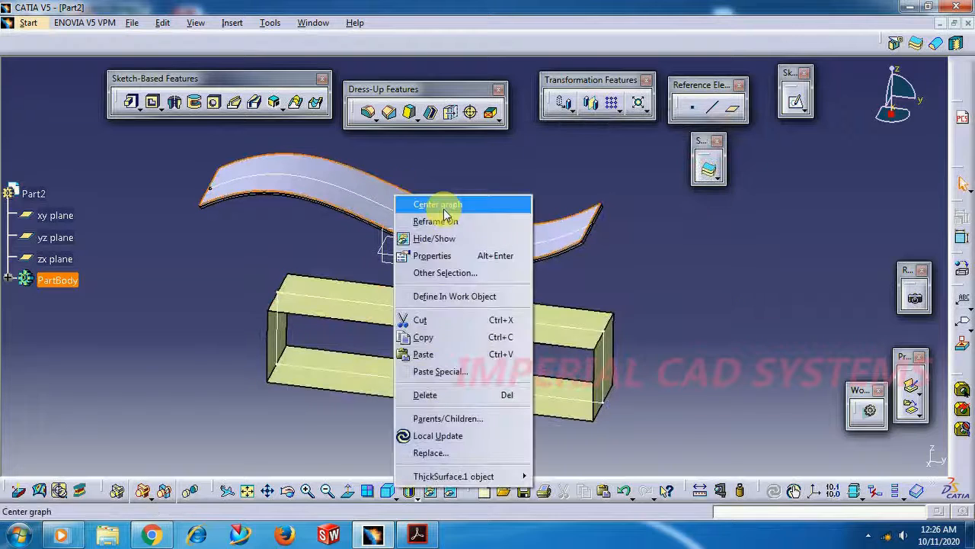
left_click(463, 395)
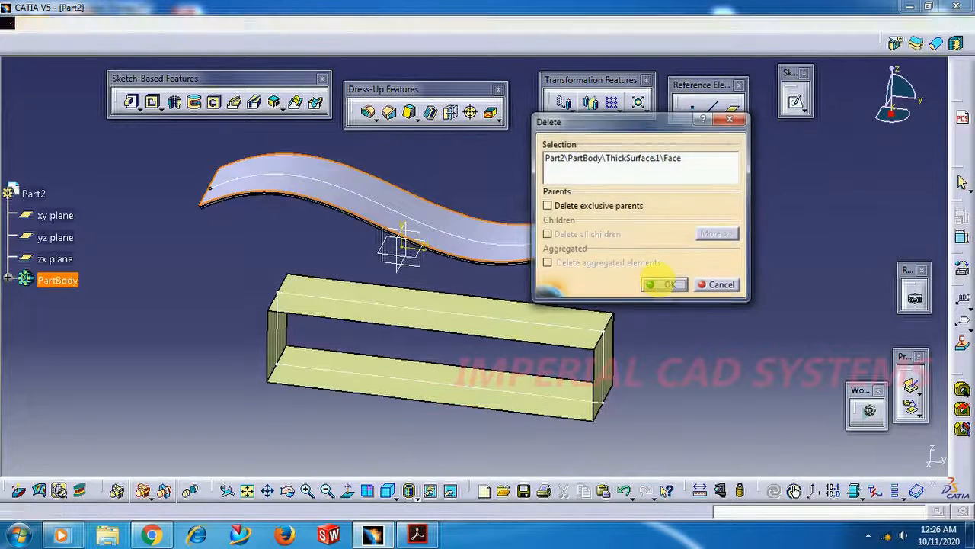
left_click(660, 283)
Try to convert the open S-shaped surface into a solid with Close Surface
left_click(716, 179)
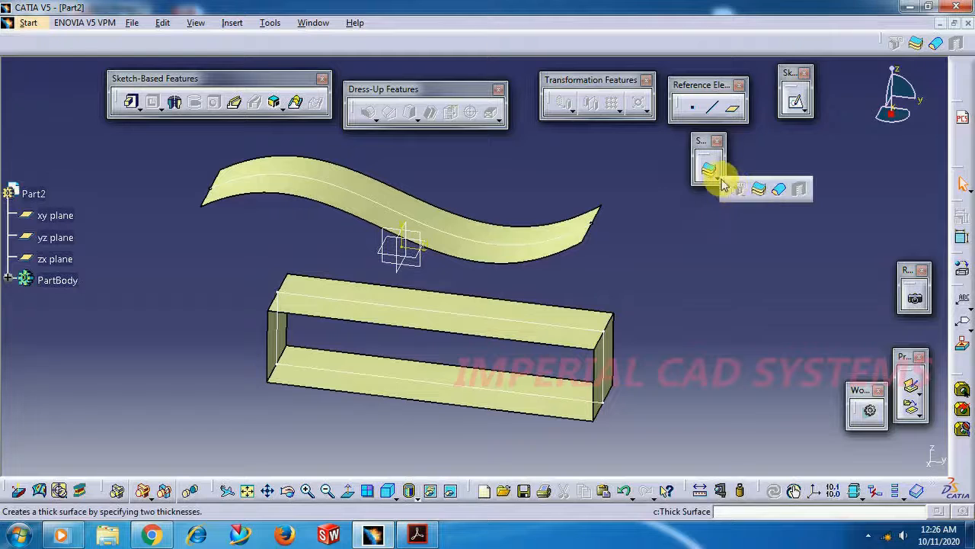
left_click(777, 197)
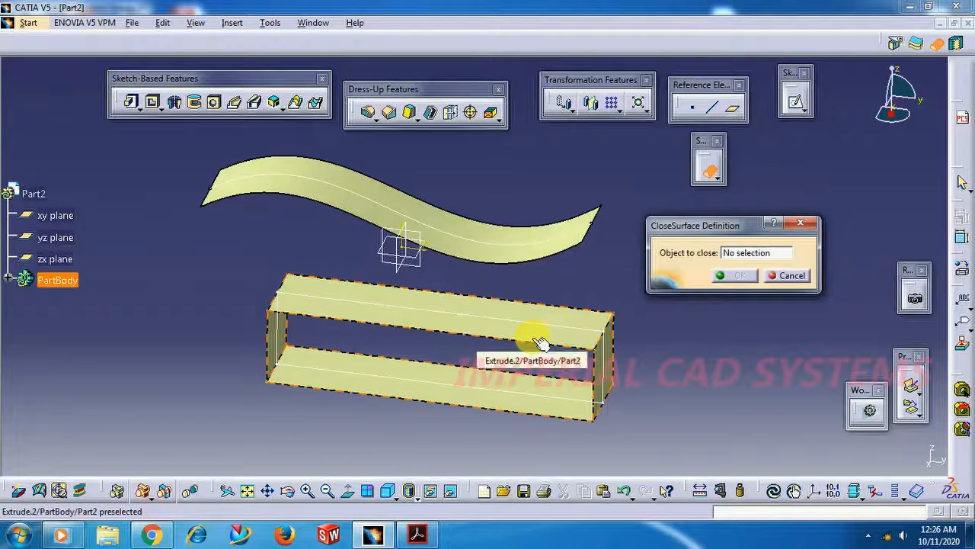
left_click(512, 257)
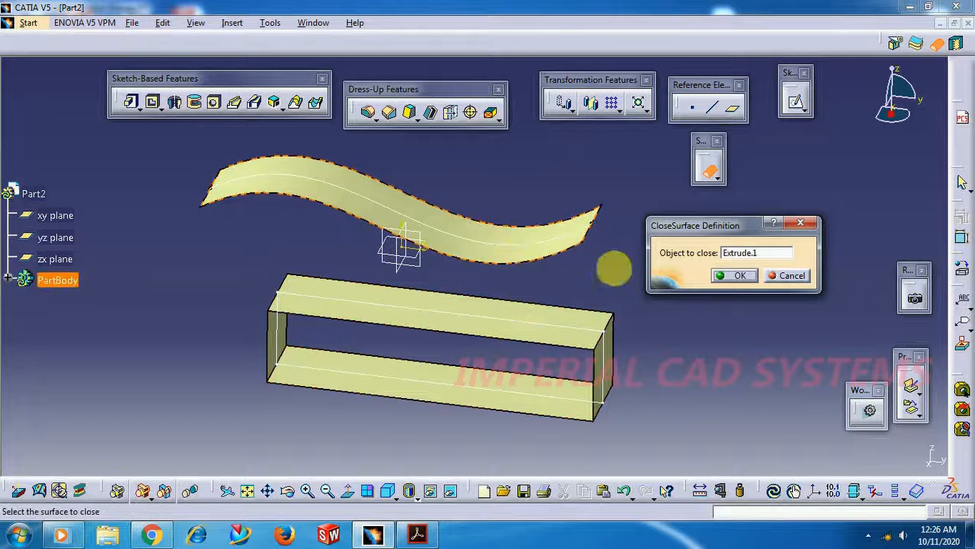
left_click(724, 278)
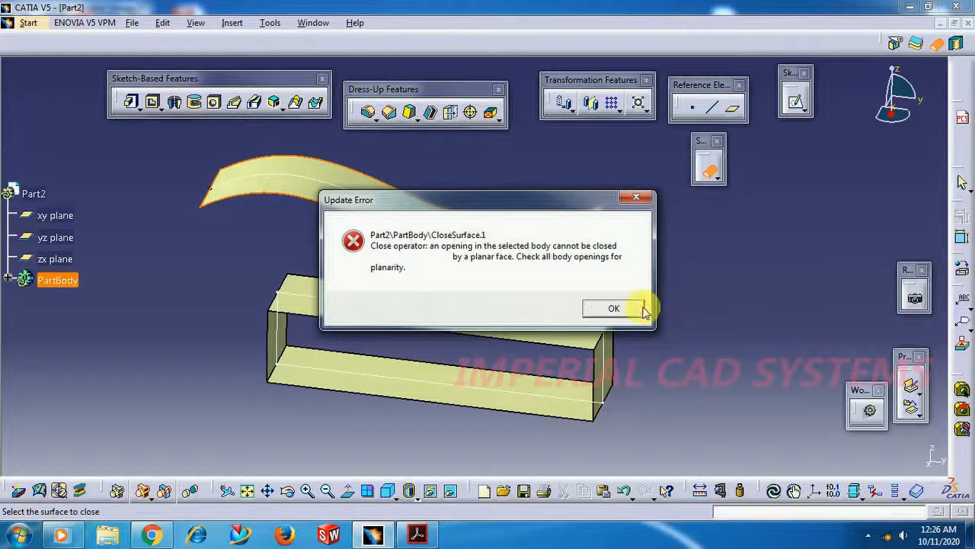
left_click(633, 309)
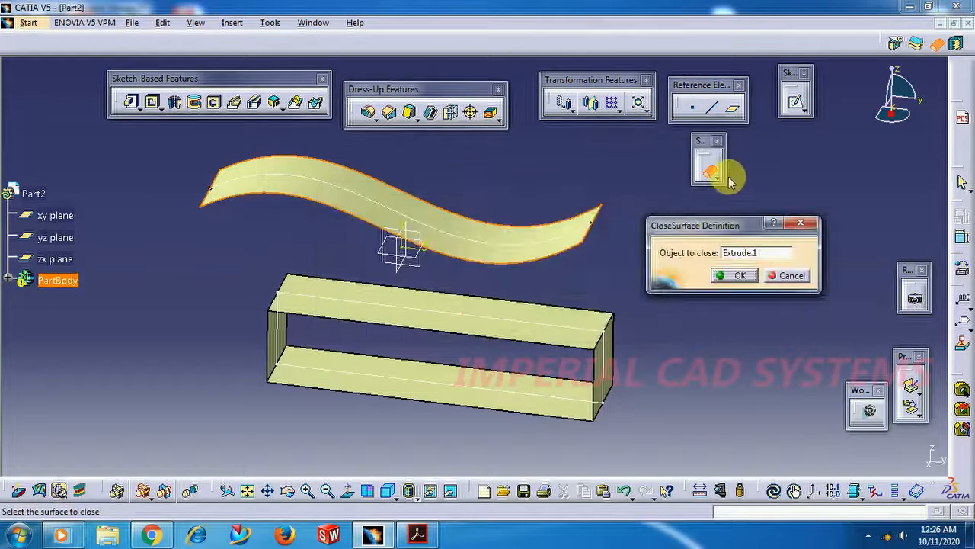
left_click(781, 277)
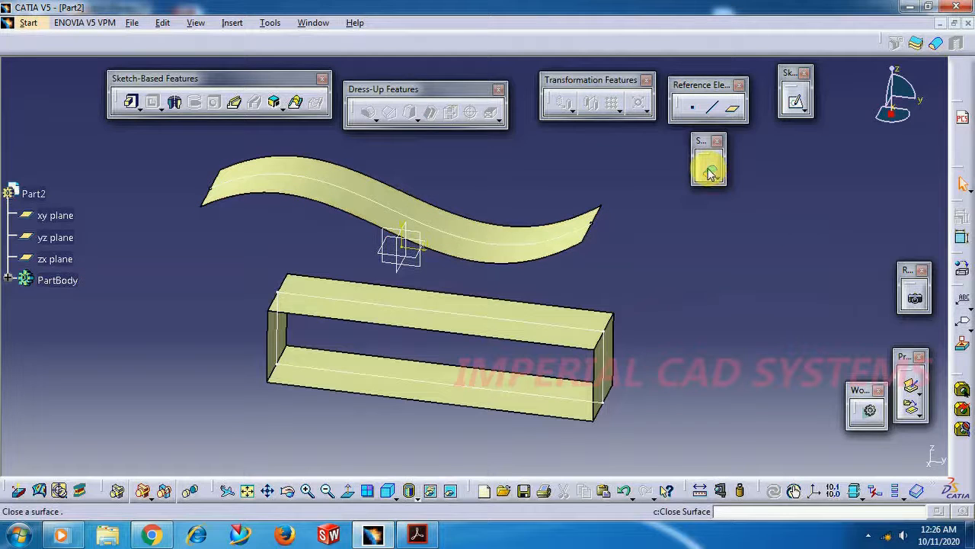
Convert the extruded rectangular box surface into a solid with Close Surface
left_click(709, 174)
left_click(568, 334)
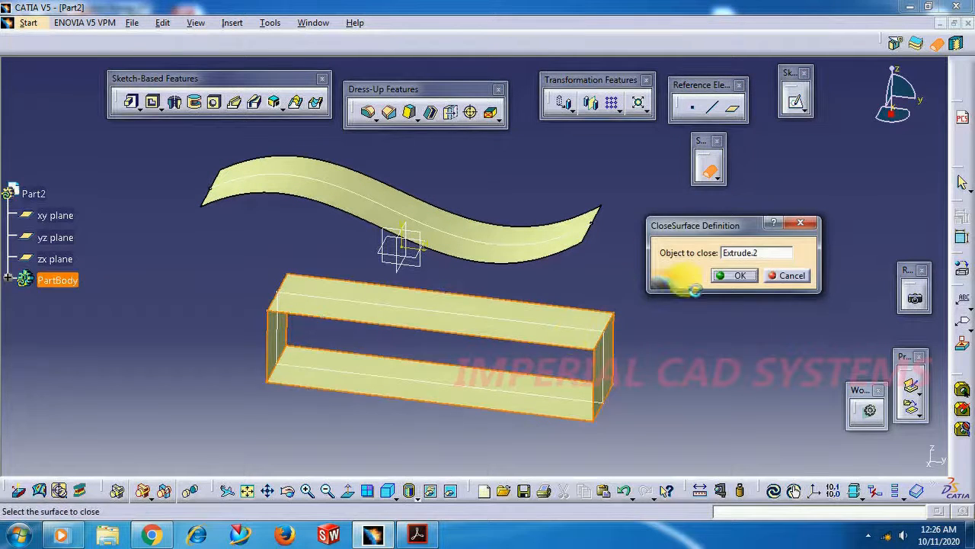
left_click(731, 275)
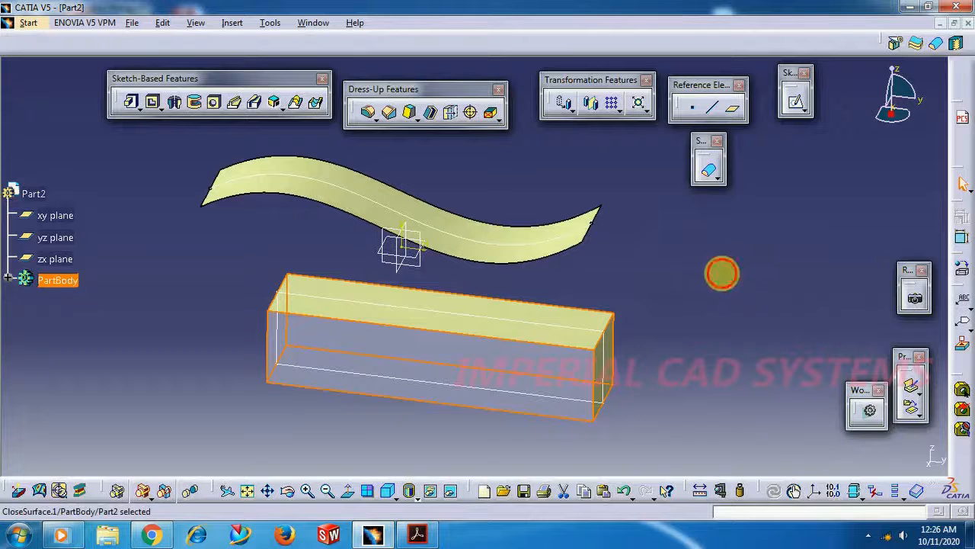
left_click(721, 274)
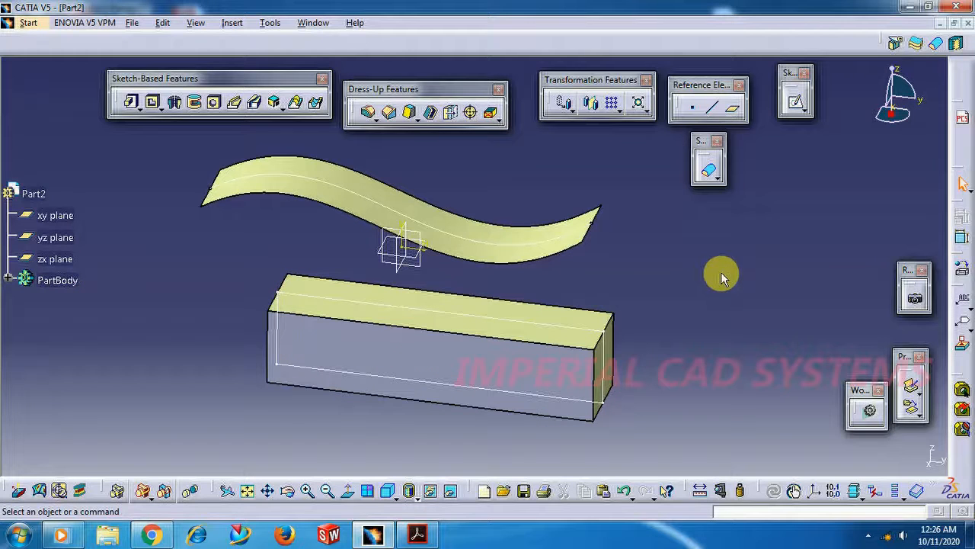
Delete the close surface feature from the rectangular box, keeping its parent surface
right_click(476, 367)
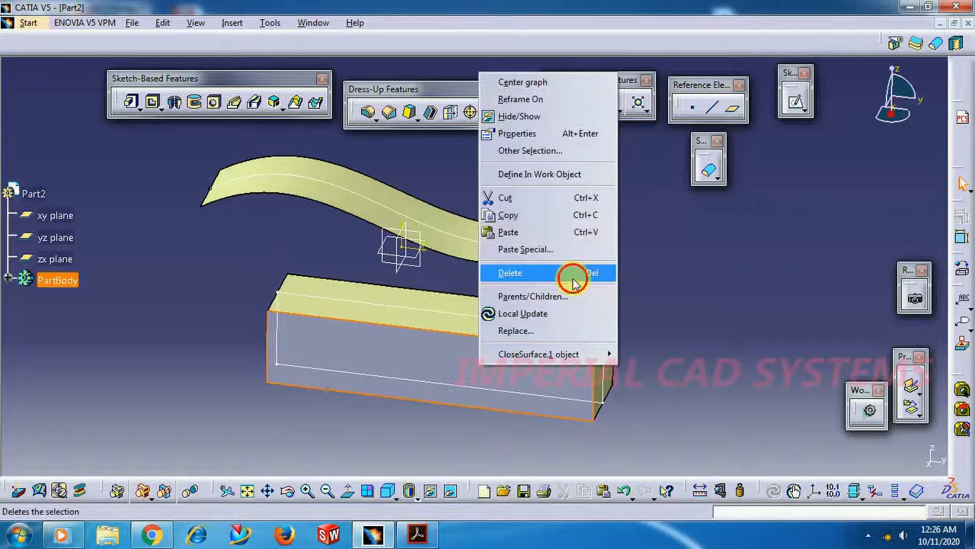
left_click(570, 272)
left_click(665, 285)
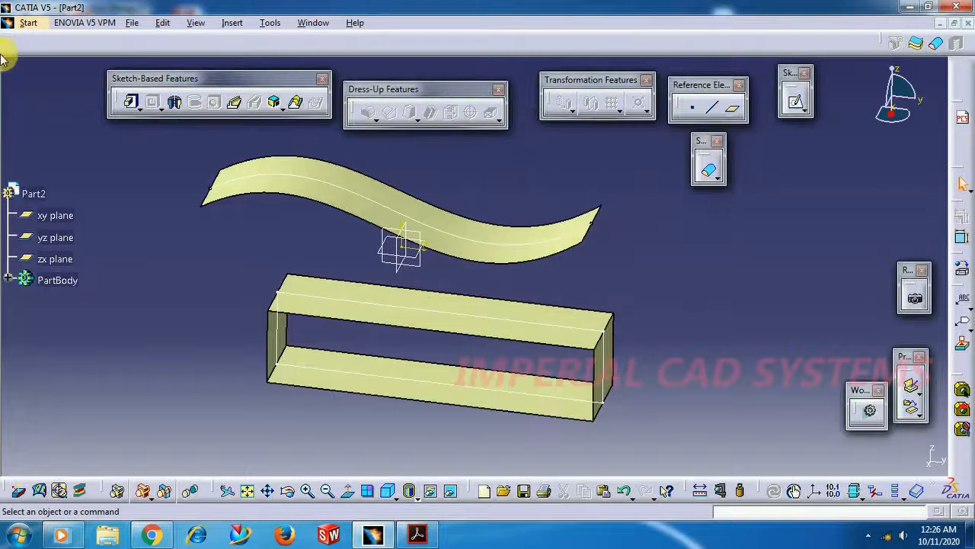
Switch to the Generative Shape Design workbench
left_click(28, 23)
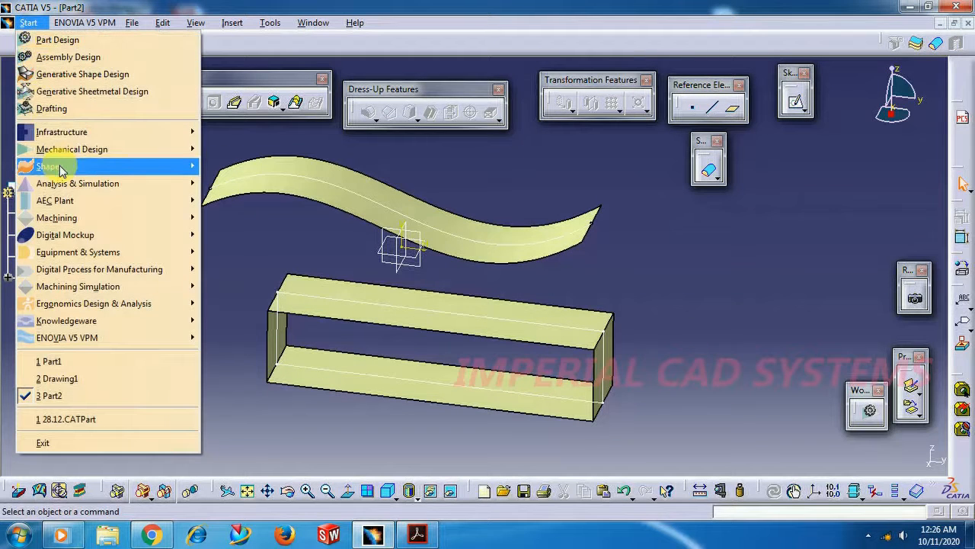
mouse_move(65, 169)
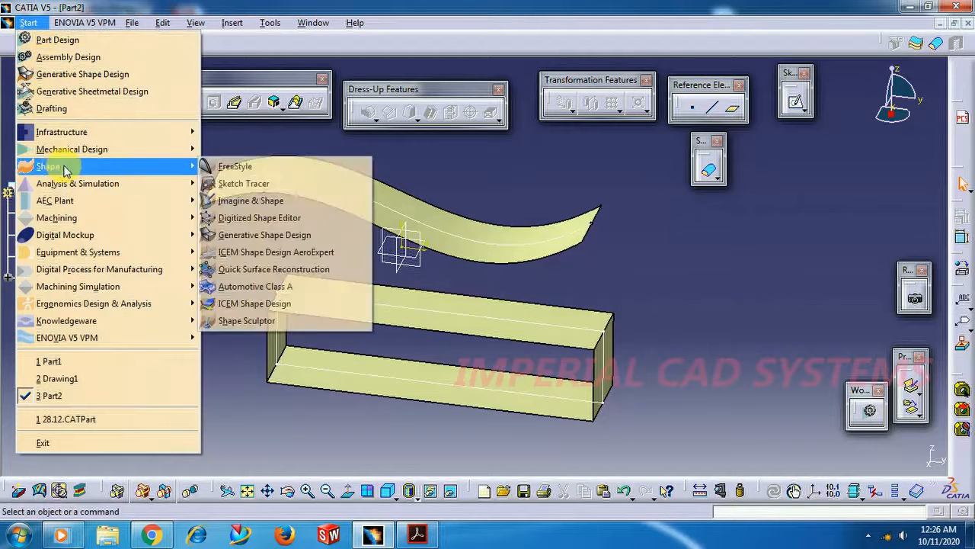
left_click(244, 235)
middle_click_drag(472, 145, 389, 373)
middle_click_drag(398, 137, 397, 369)
scroll(544, 308, "up", 1)
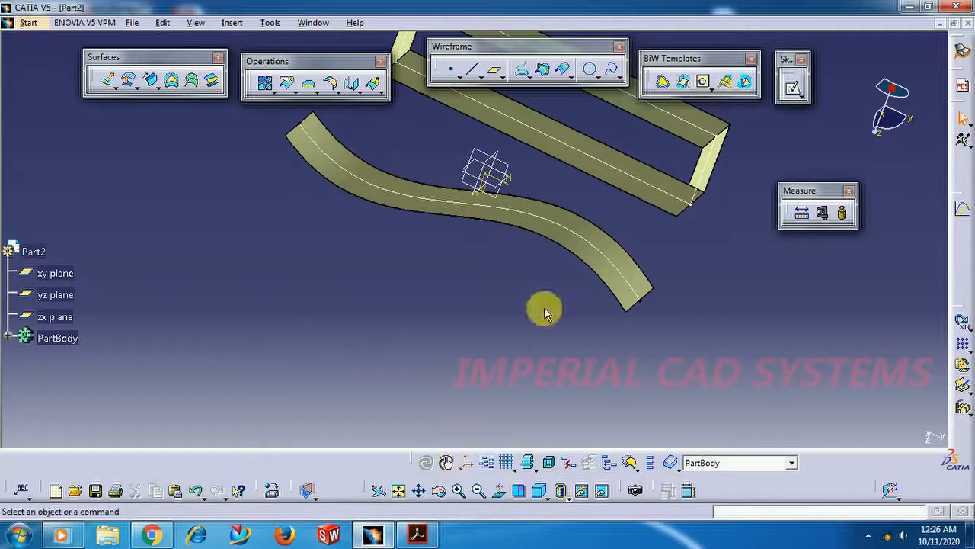
middle_click_drag(544, 311, 338, 394)
right_click(338, 394)
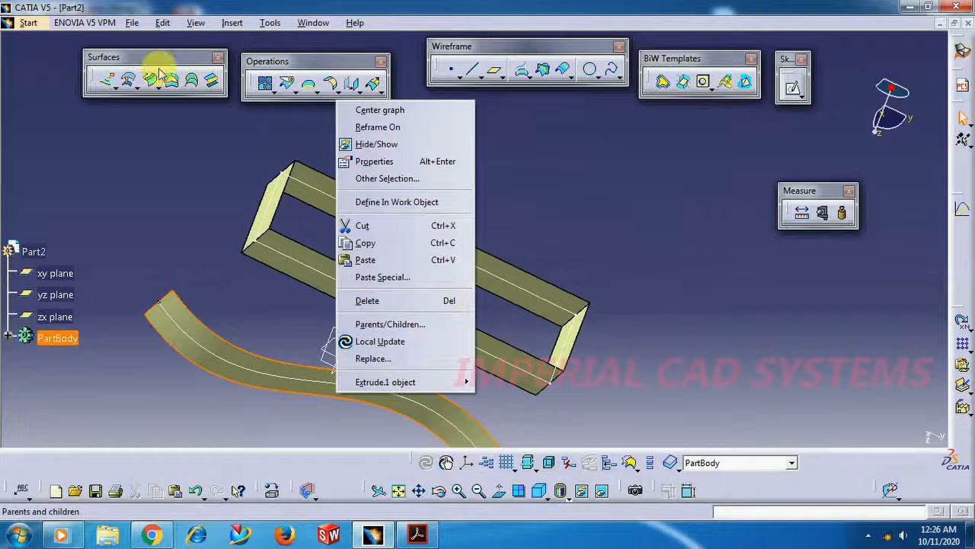
Create a new part document named Part3 with hybrid design enabled
left_click(130, 23)
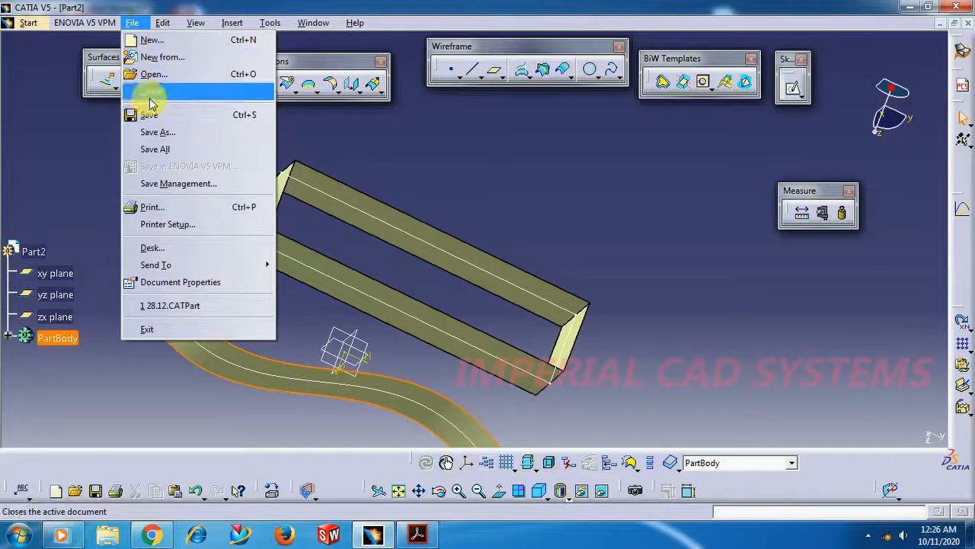
left_click(152, 40)
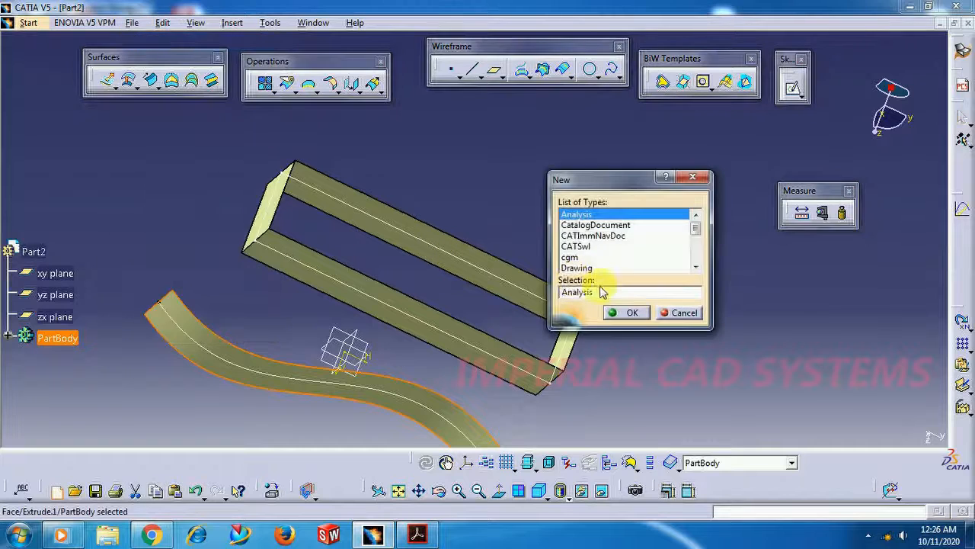
left_click(599, 270)
left_click(600, 268)
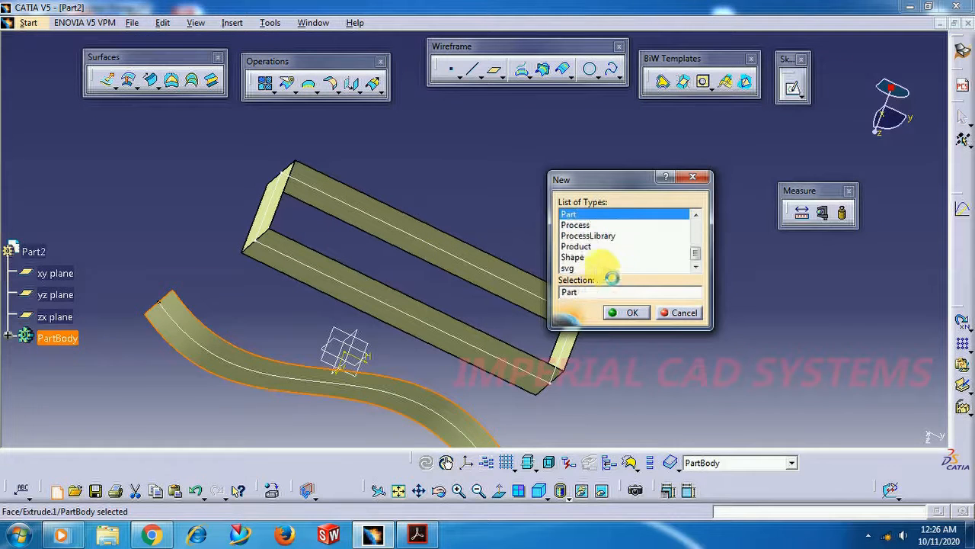
left_click(630, 313)
left_click(736, 332)
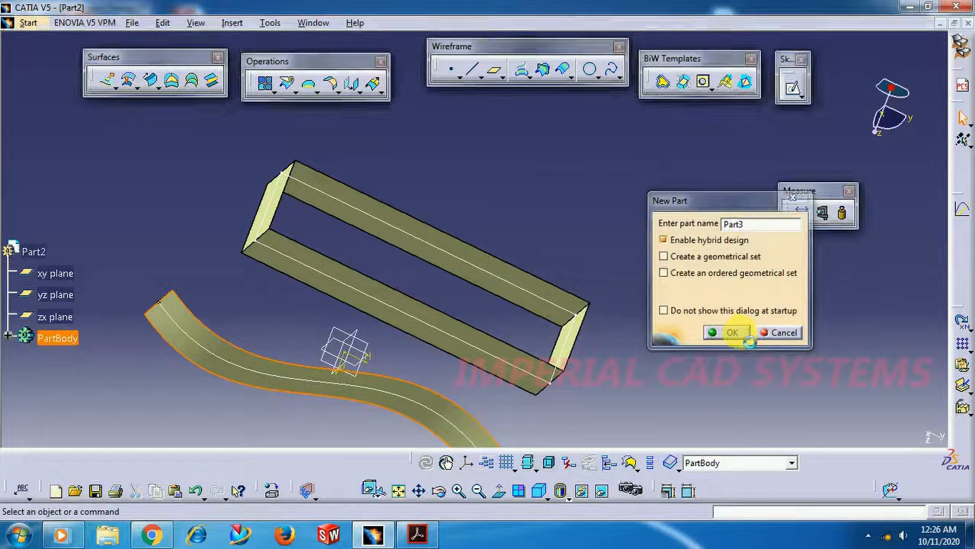
Sketch a wavy six-point spline on the xy plane, on the positive H side of the vertical axis, as a vase profile
left_click(60, 67)
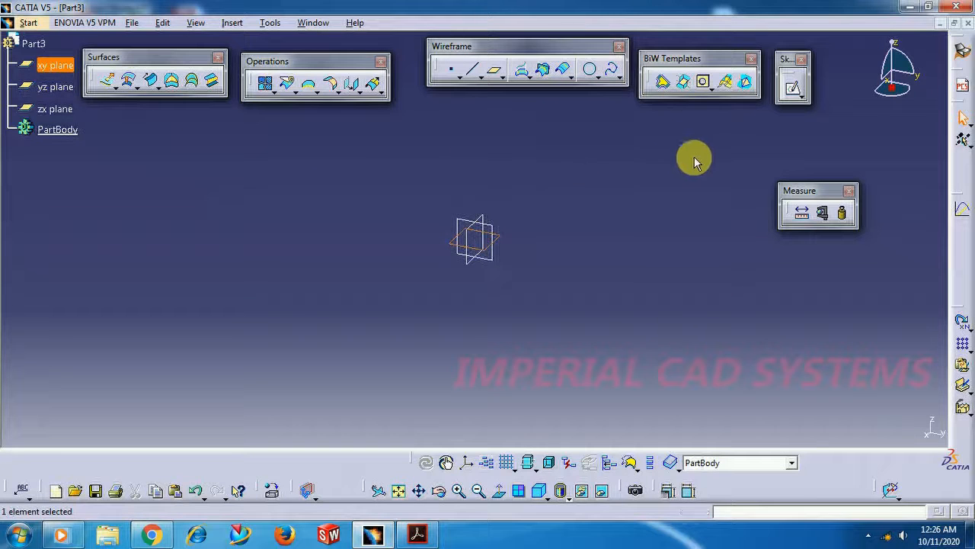
left_click(791, 87)
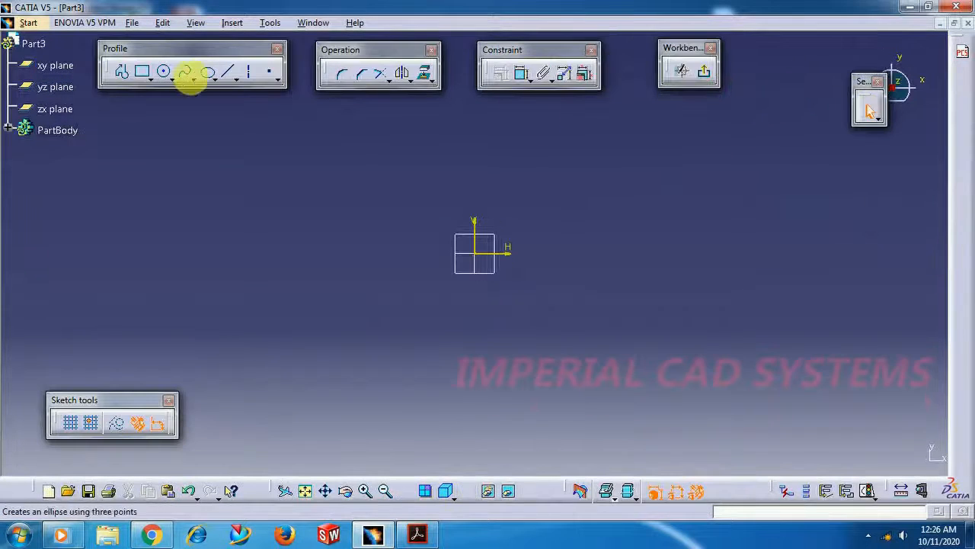
left_click(186, 74)
left_click(544, 417)
left_click(515, 368)
left_click(568, 283)
left_click(564, 220)
left_click(515, 195)
left_click(503, 137)
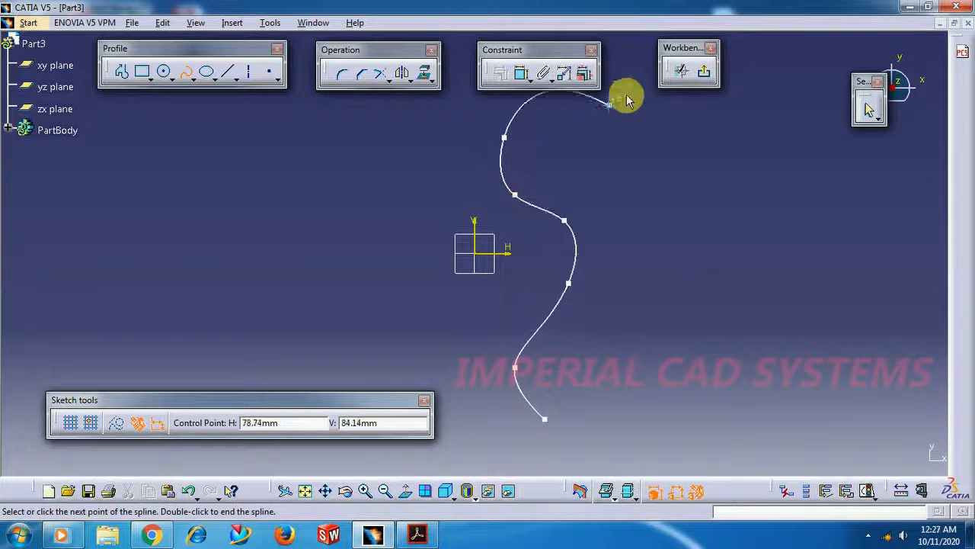
left_click(702, 73)
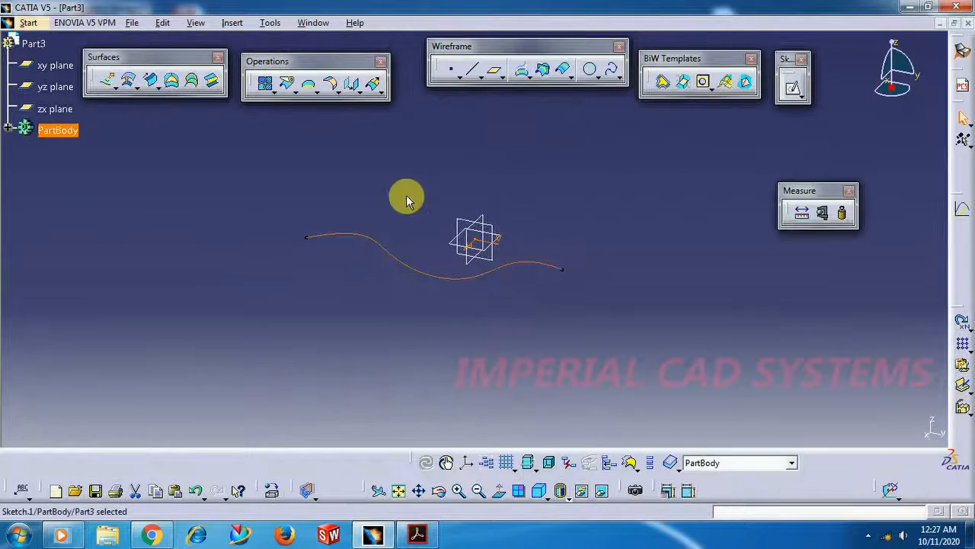
Revolve the spline sketch 360 degrees about the sketch's vertical direction to form a vase-shaped surface
left_click_drag(440, 494, 645, 409)
left_click(439, 490)
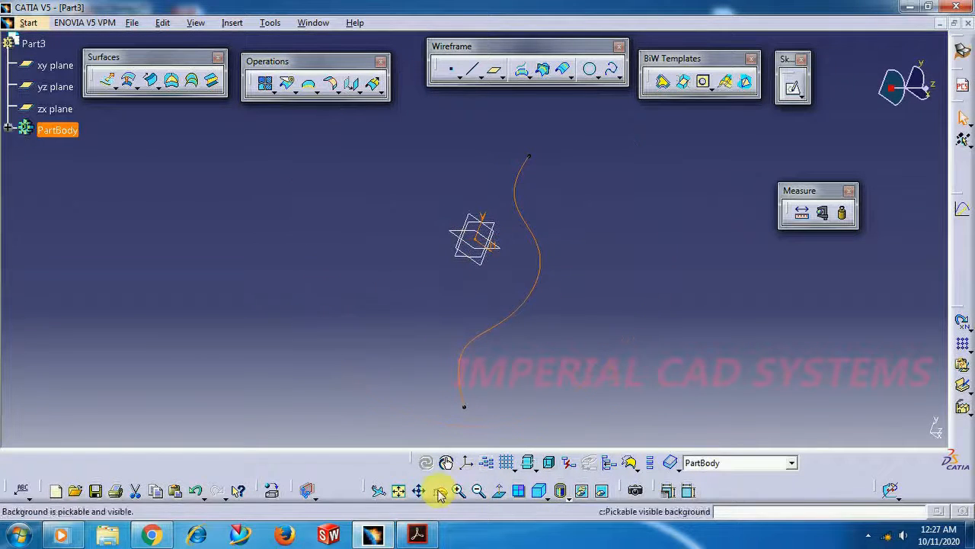
left_click_drag(496, 183, 358, 240)
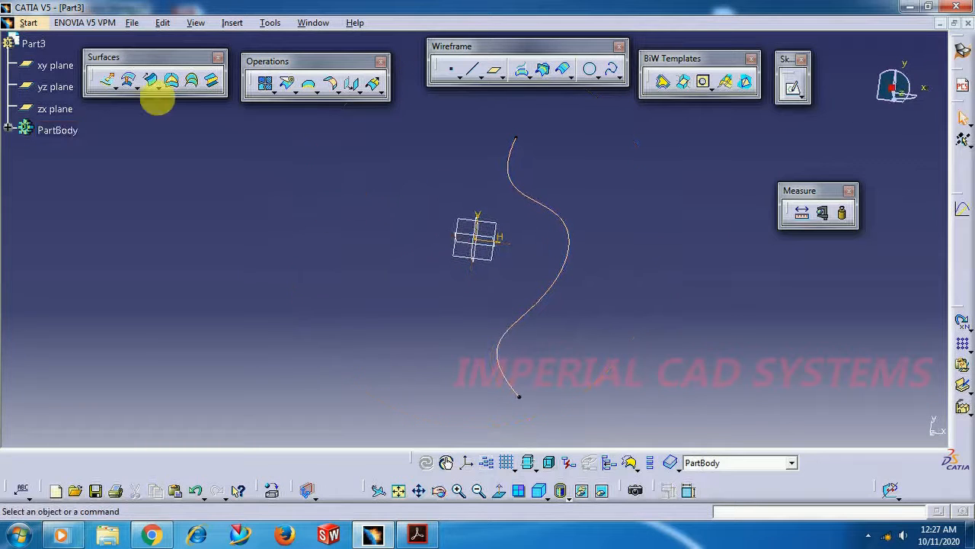
left_click(120, 89)
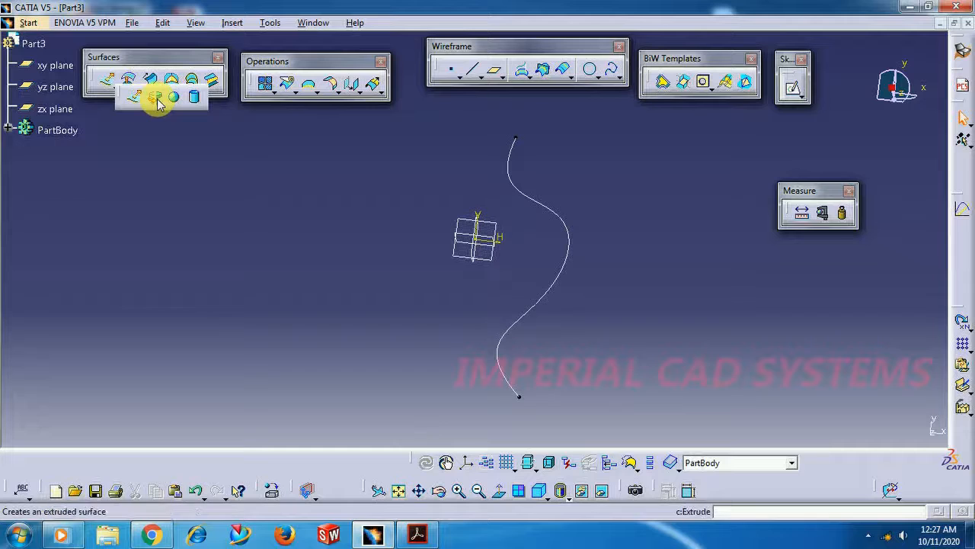
left_click(157, 101)
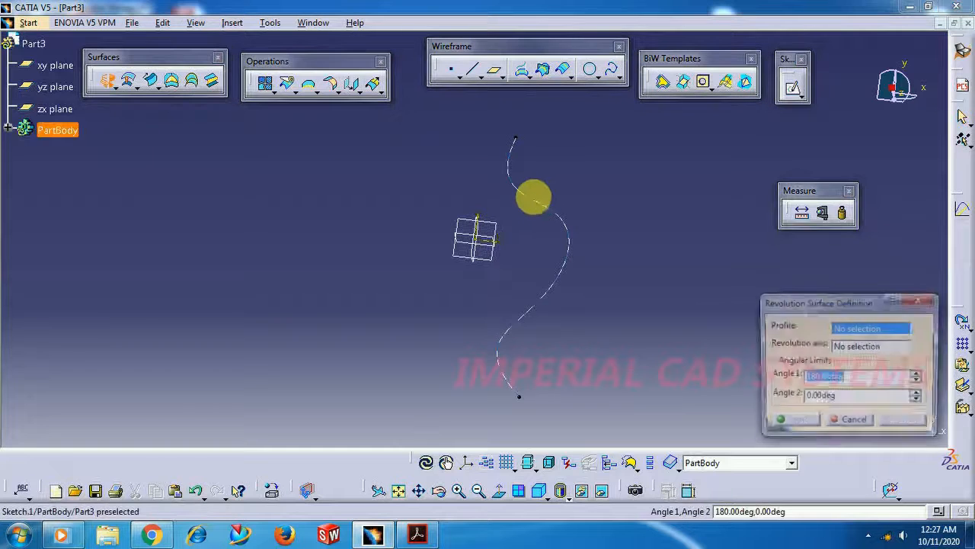
left_click(544, 217)
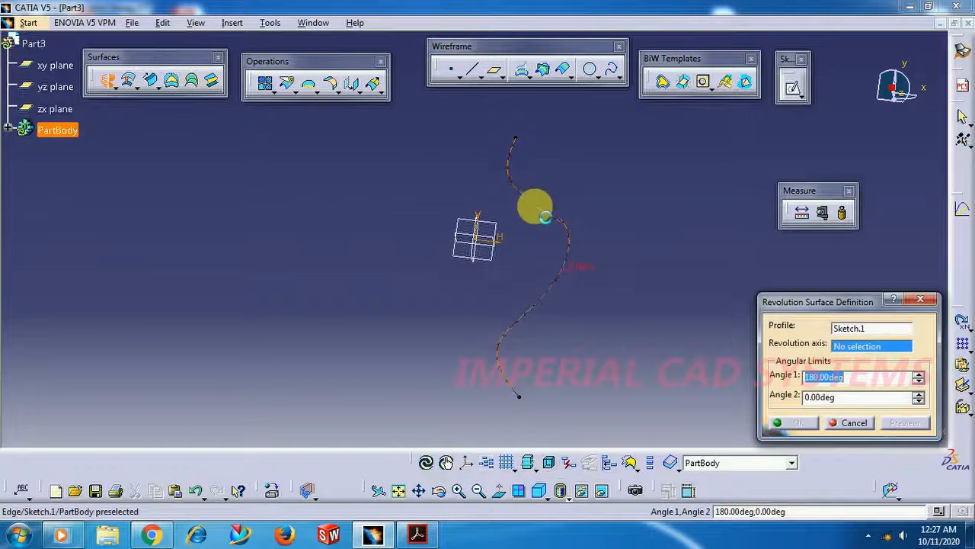
left_click(480, 219)
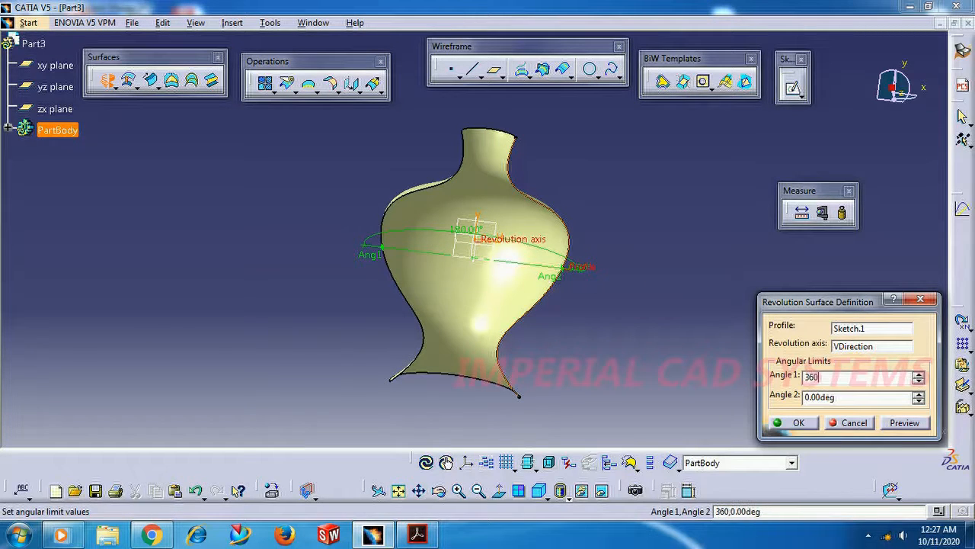
left_click(863, 378)
type("360")
key("Return")
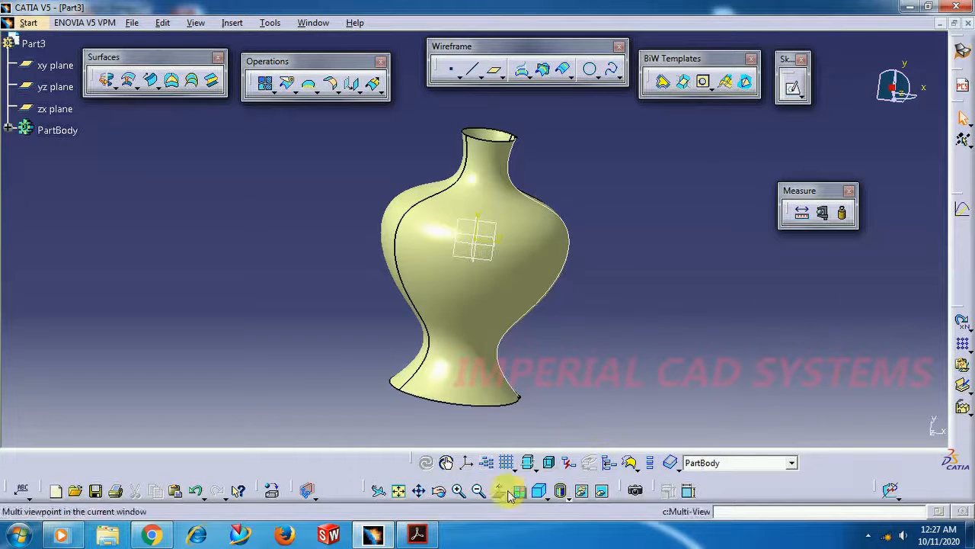
left_click(440, 496)
left_click_drag(569, 191, 487, 154)
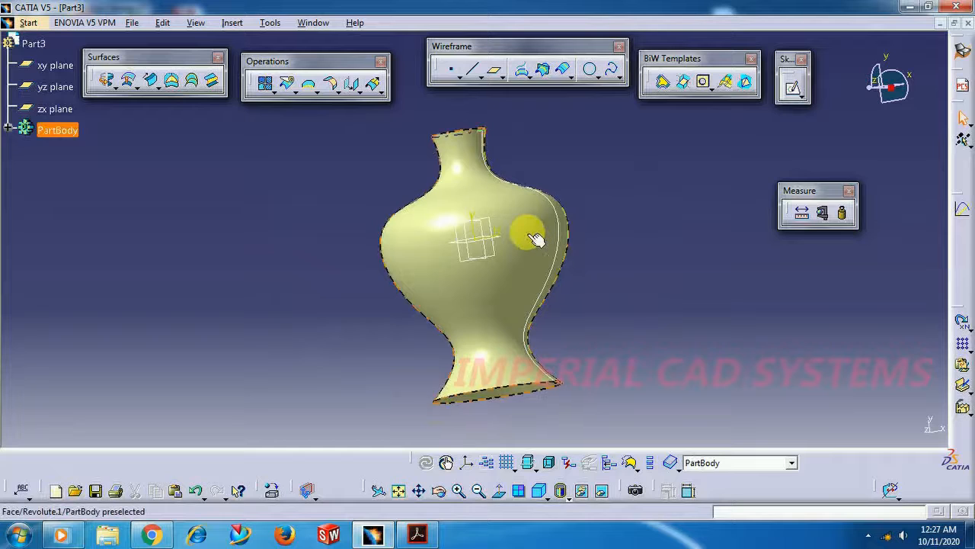
right_click(528, 234)
left_click(590, 145)
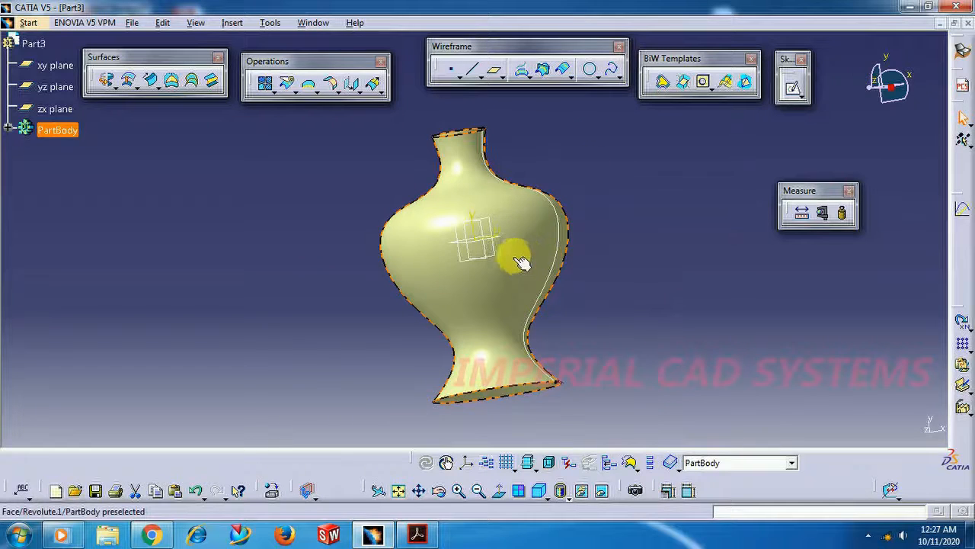
Sketch a wavy four-point spline on the xy plane, beside the vase on the positive H side
left_click(466, 245)
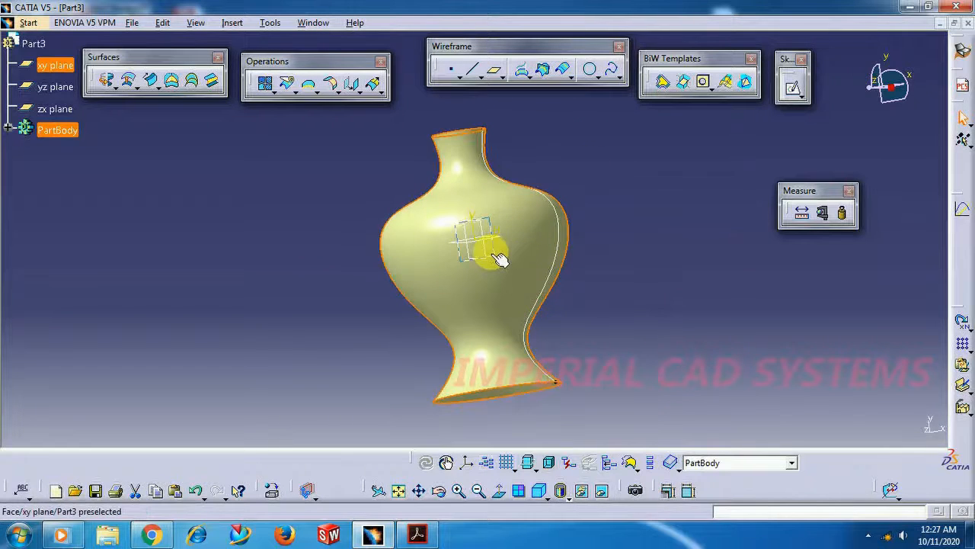
left_click(794, 91)
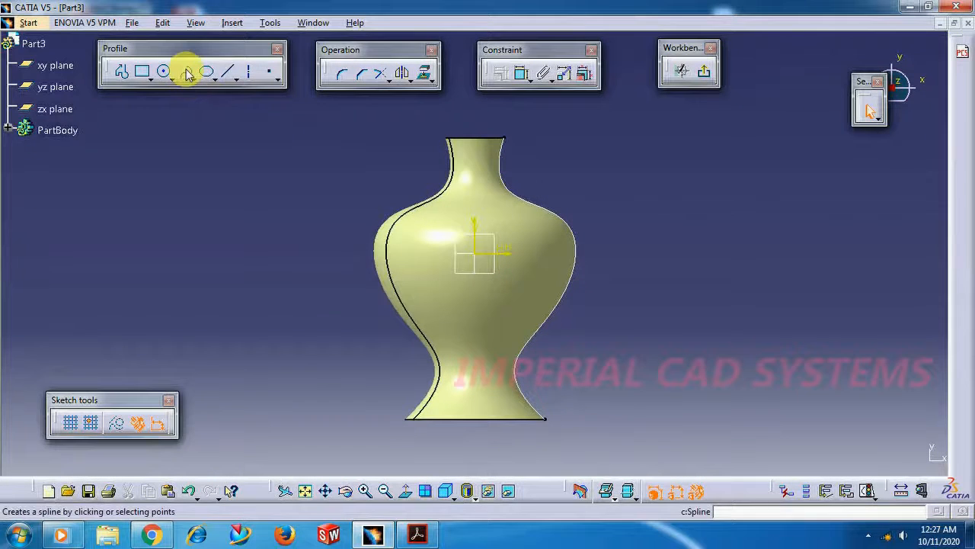
left_click(186, 76)
left_click(615, 298)
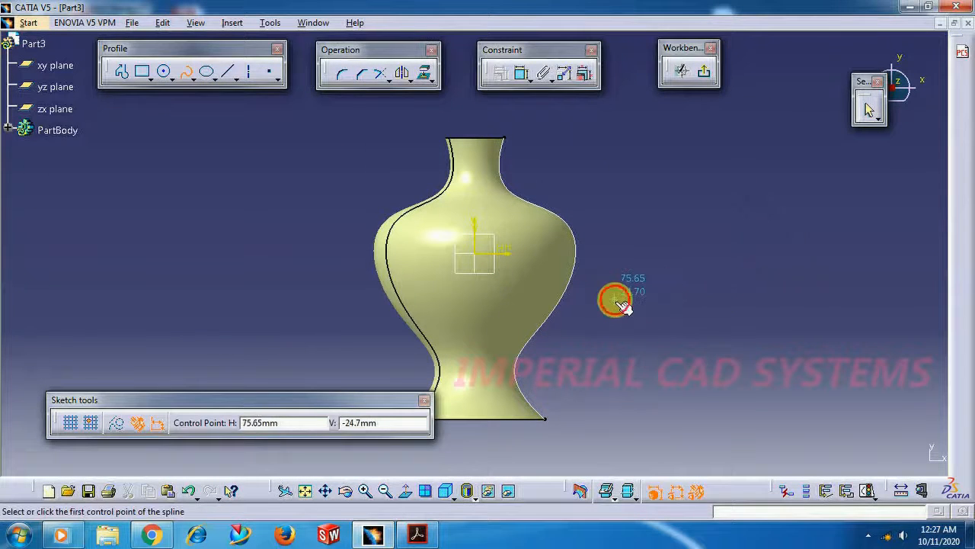
left_click(672, 258)
left_click(809, 269)
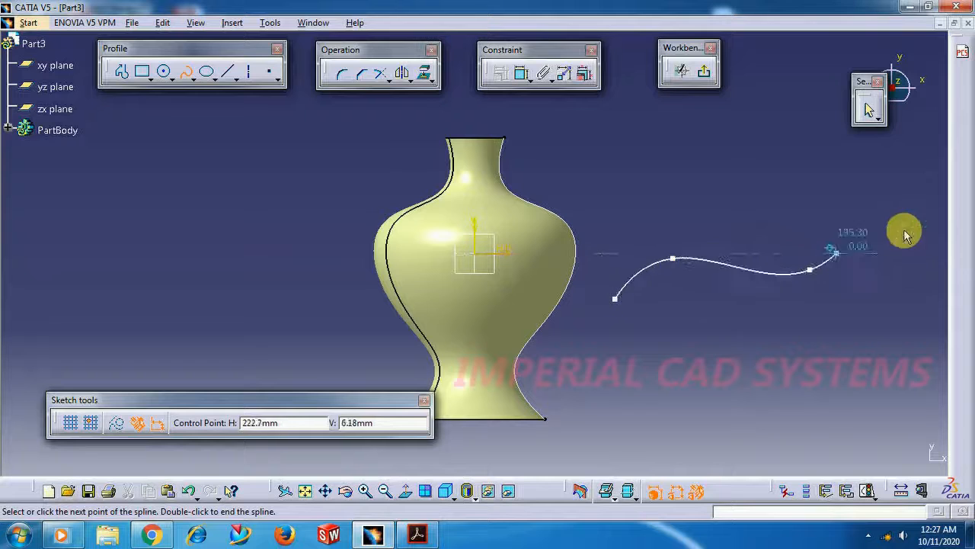
left_click(910, 213)
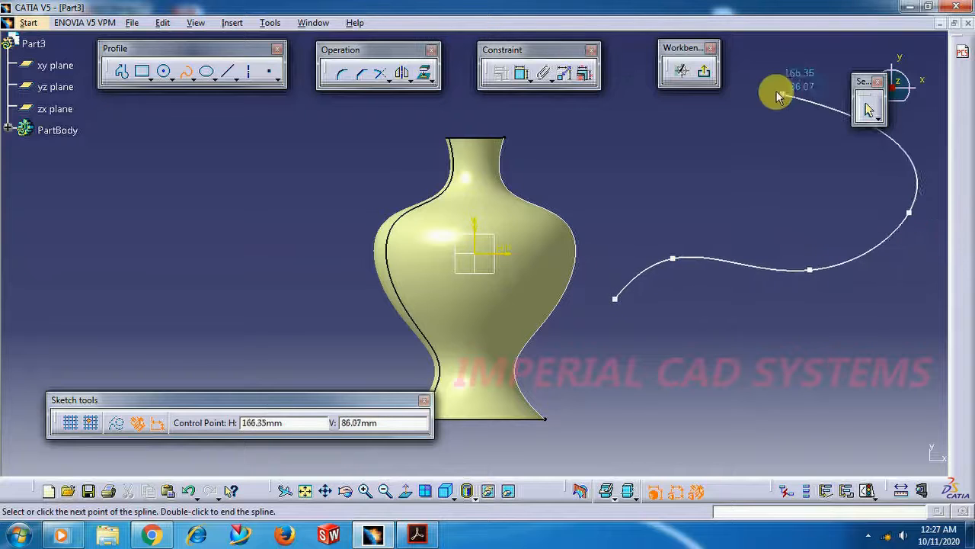
left_click(703, 74)
Create a reference plane normal to the new spline at its endpoint farthest from the vase
mouse_move(597, 214)
middle_mouse_down()
mouse_move(587, 202)
mouse_move(472, 303)
mouse_move(424, 311)
mouse_move(464, 255)
mouse_move(442, 261)
mouse_move(466, 233)
middle_mouse_up()
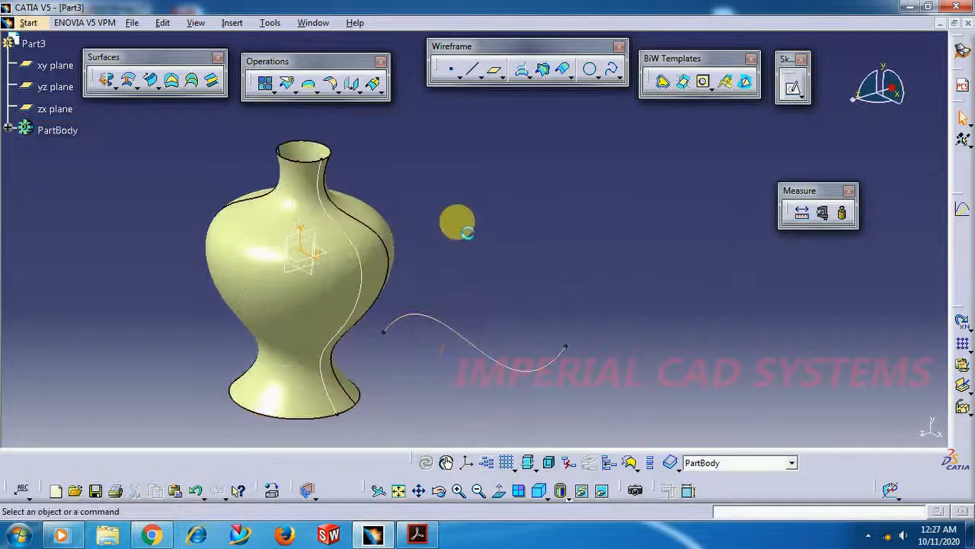
left_click(497, 72)
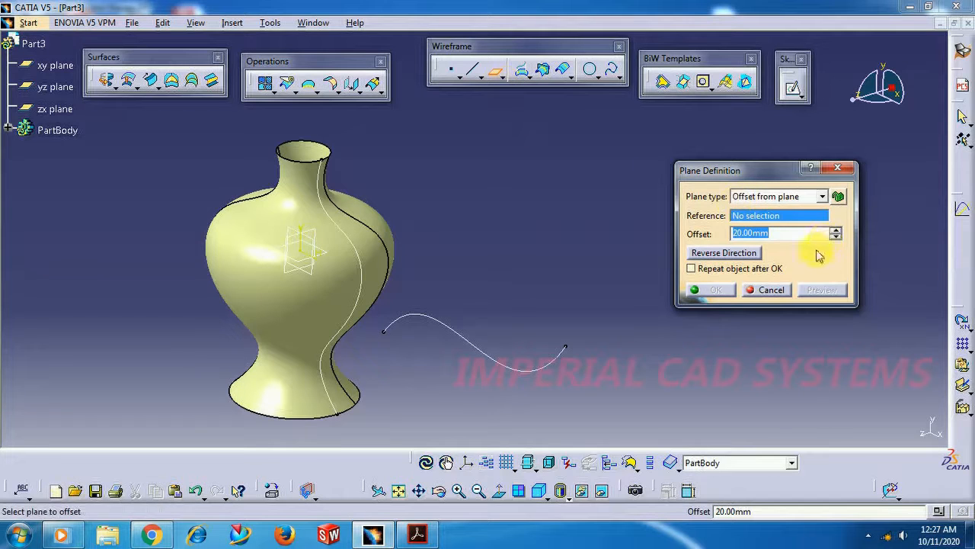
left_click(764, 197)
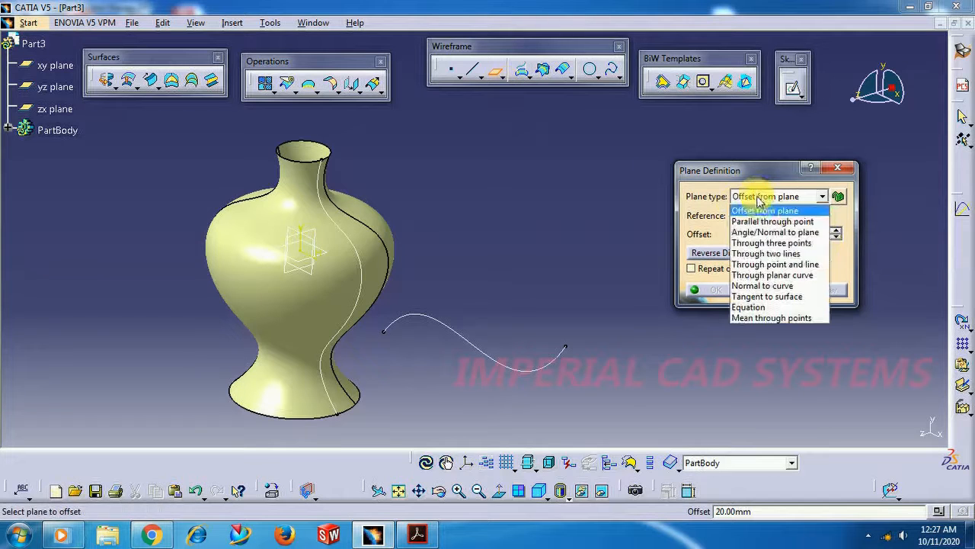
left_click(765, 288)
left_click(505, 368)
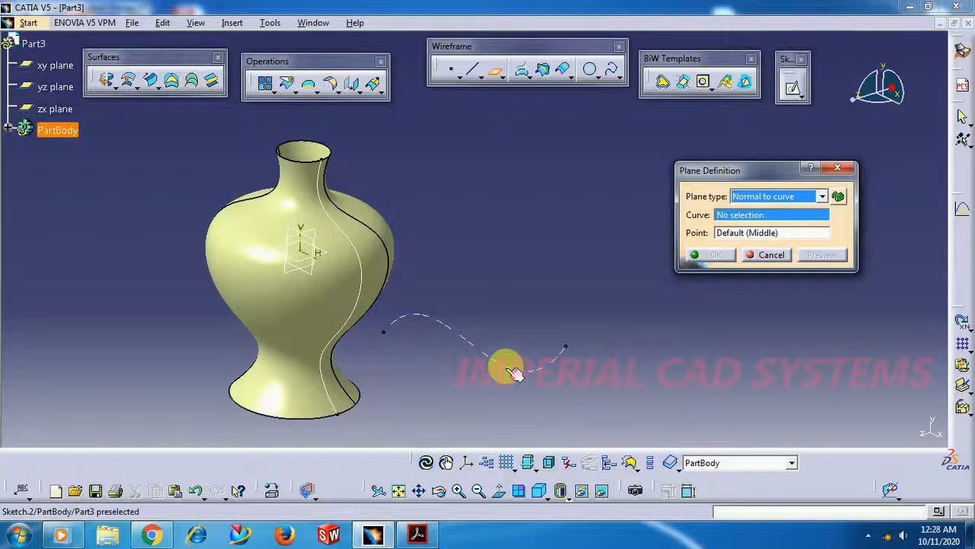
left_click(565, 346)
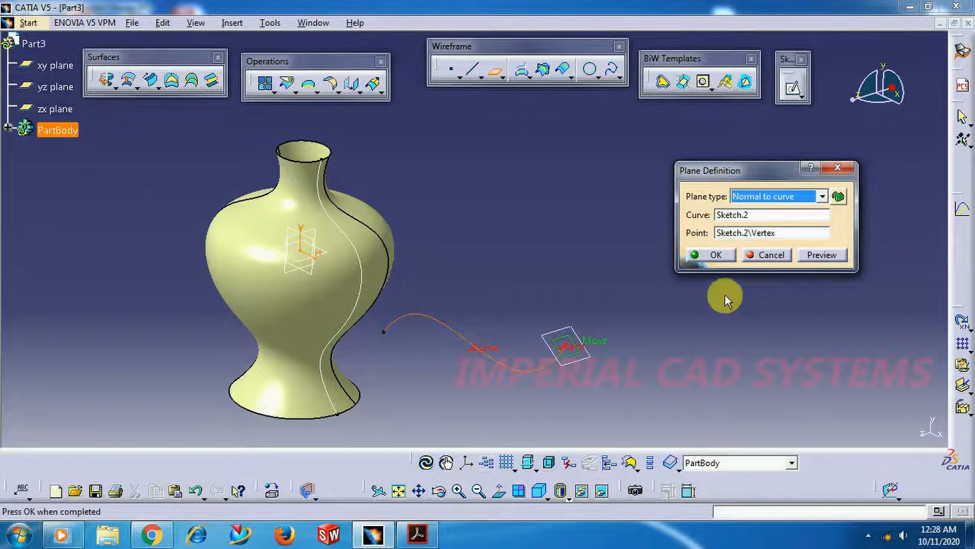
left_click(712, 257)
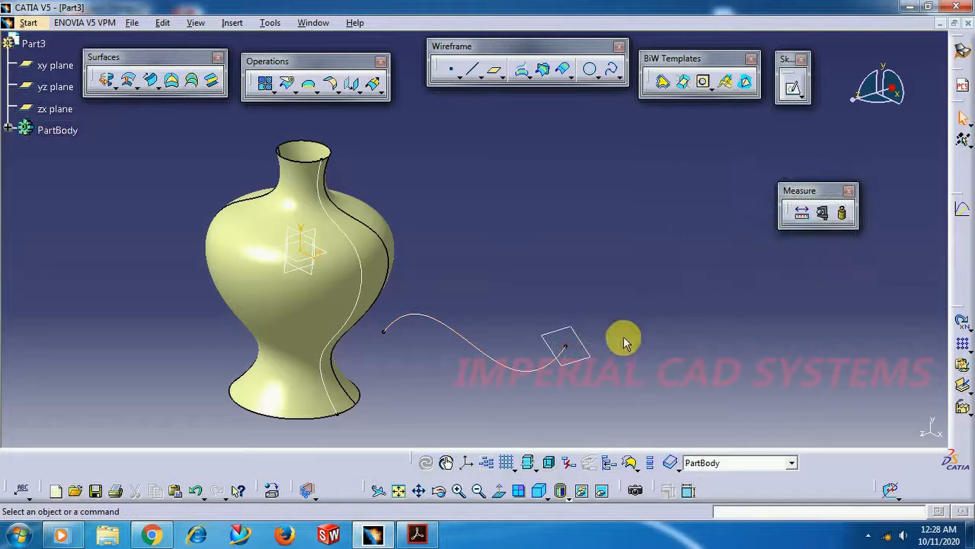
Sketch a wavy five-point spline on the new normal plane, running past the guide spline's endpoint, as a sweep profile
left_click(594, 354)
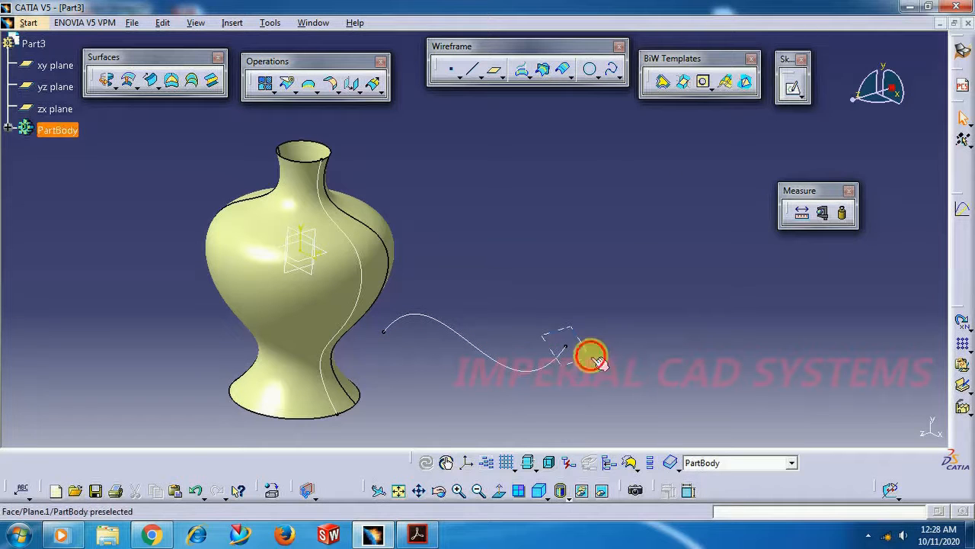
left_click(794, 89)
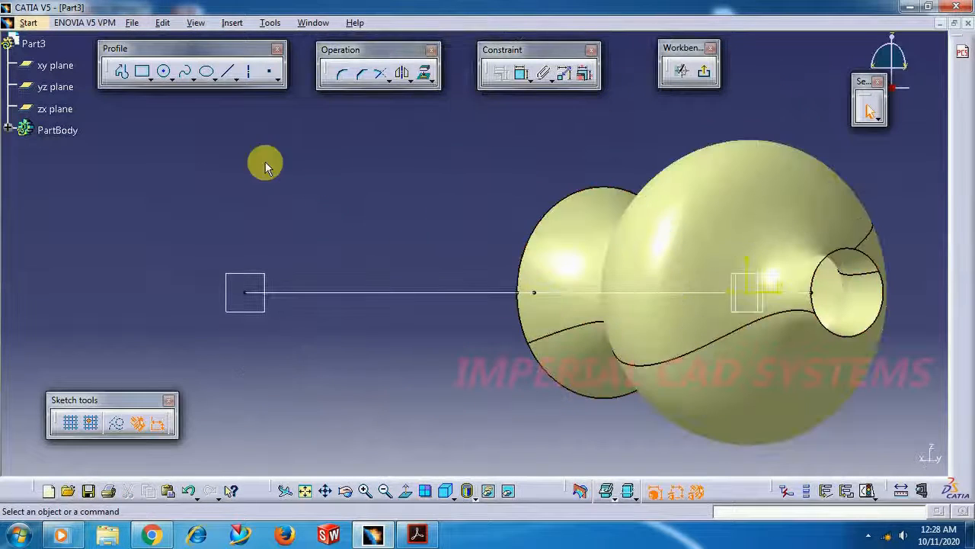
left_click(185, 71)
left_click(248, 245)
left_click(261, 275)
left_click(261, 323)
left_click(239, 358)
left_click(244, 387)
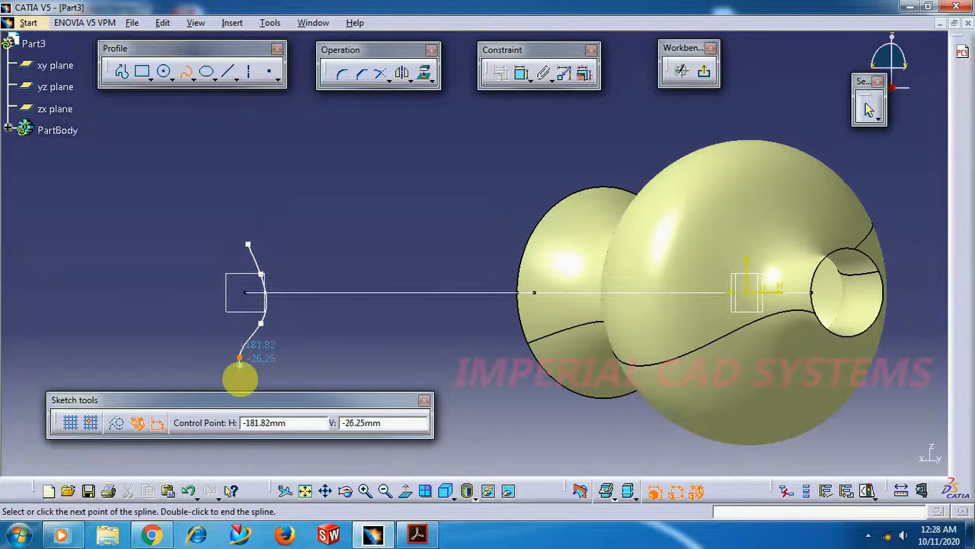
left_click(706, 74)
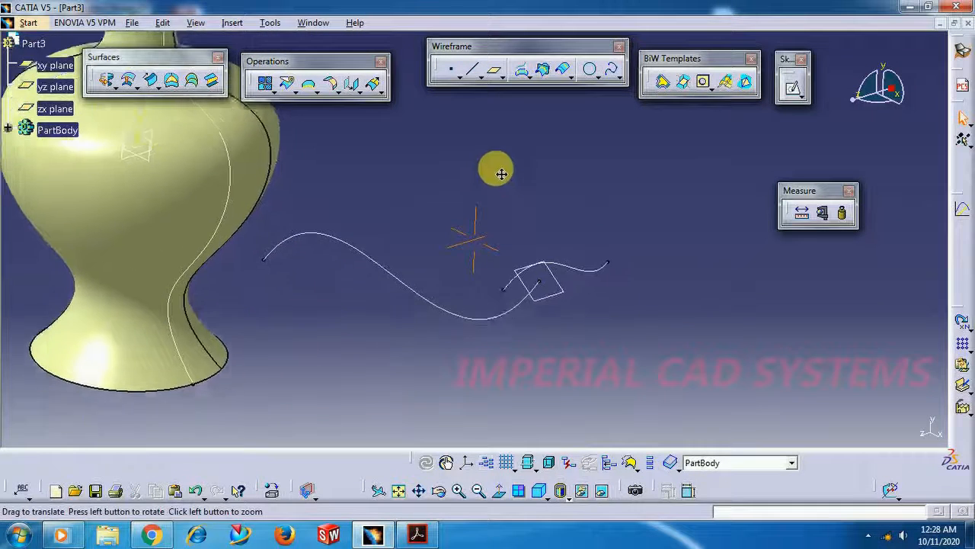
Sweep the five-point spline profile along the four-point spline as guide curve to form a wavy strip surface
left_click(152, 81)
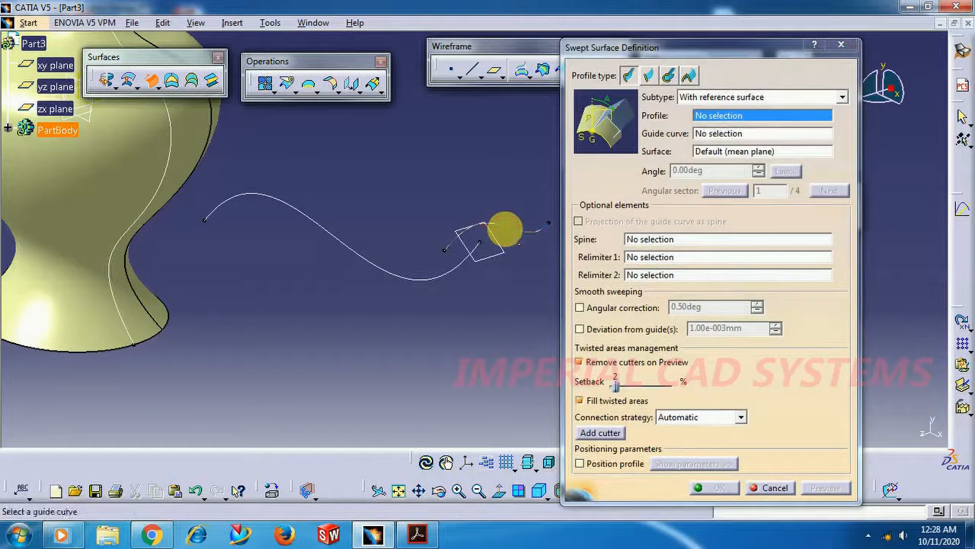
left_click(507, 227)
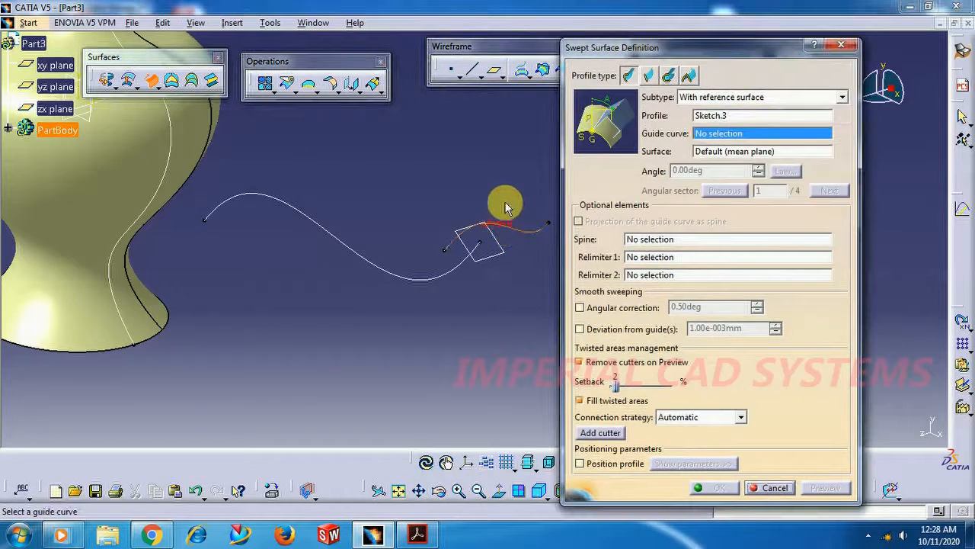
left_click(416, 277)
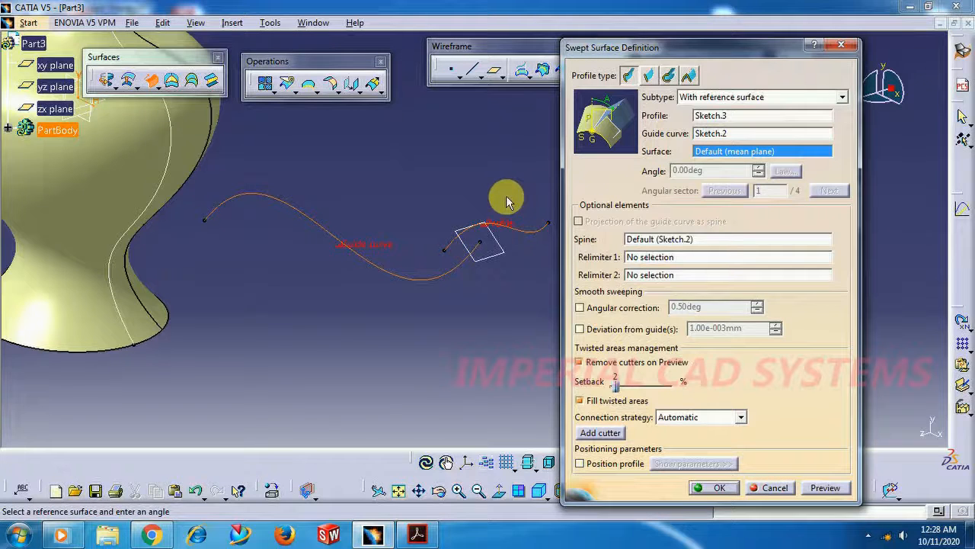
left_click(717, 489)
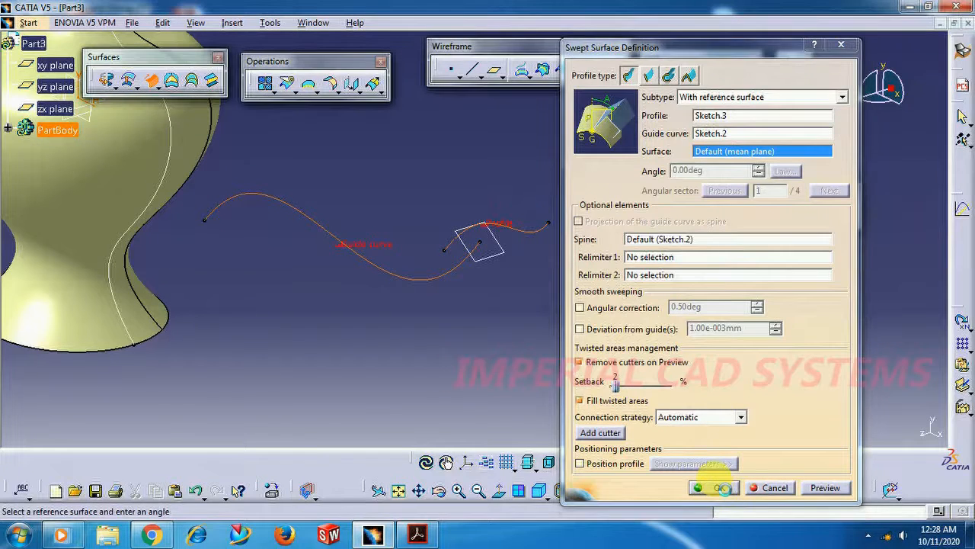
middle_click_drag(236, 239, 468, 327)
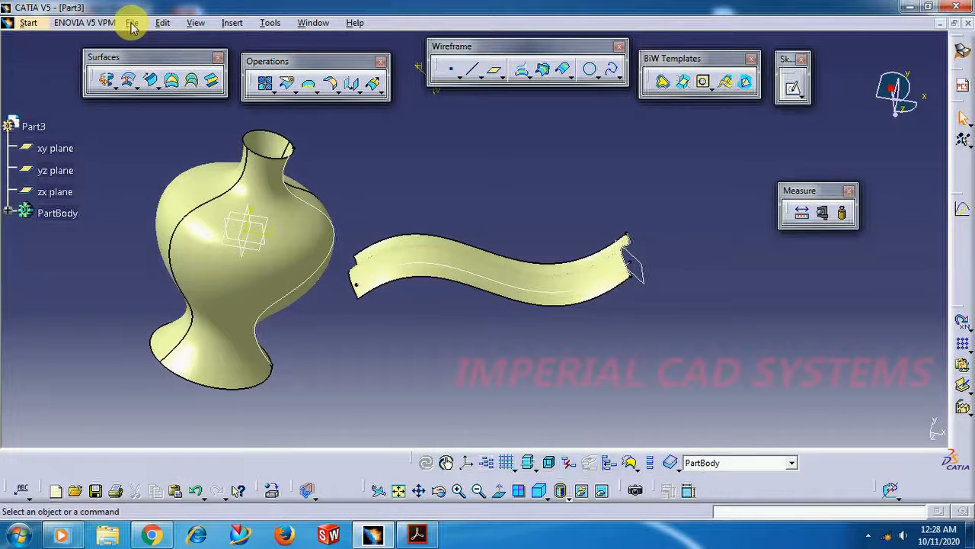
Create a new part document named Part4 with hybrid design enabled
left_click(28, 23)
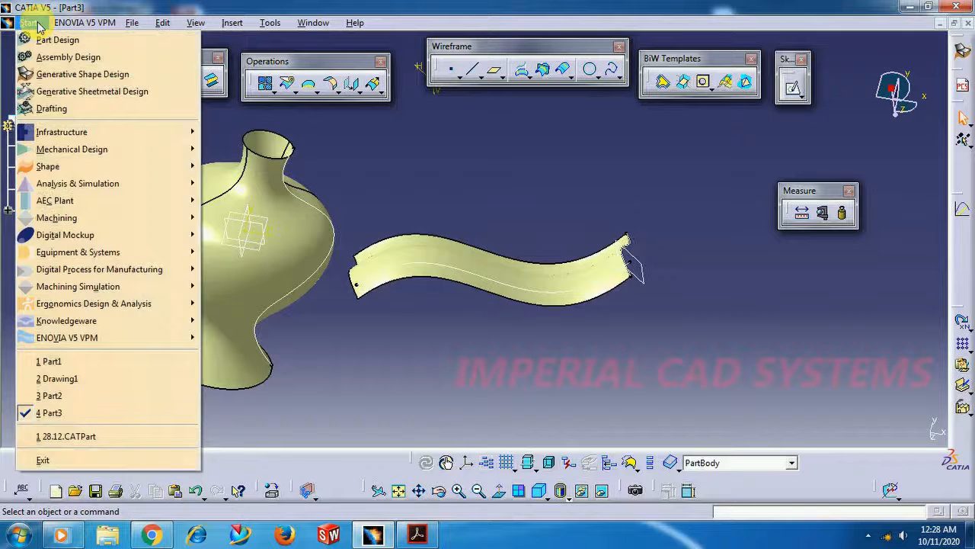
mouse_move(76, 27)
mouse_move(137, 24)
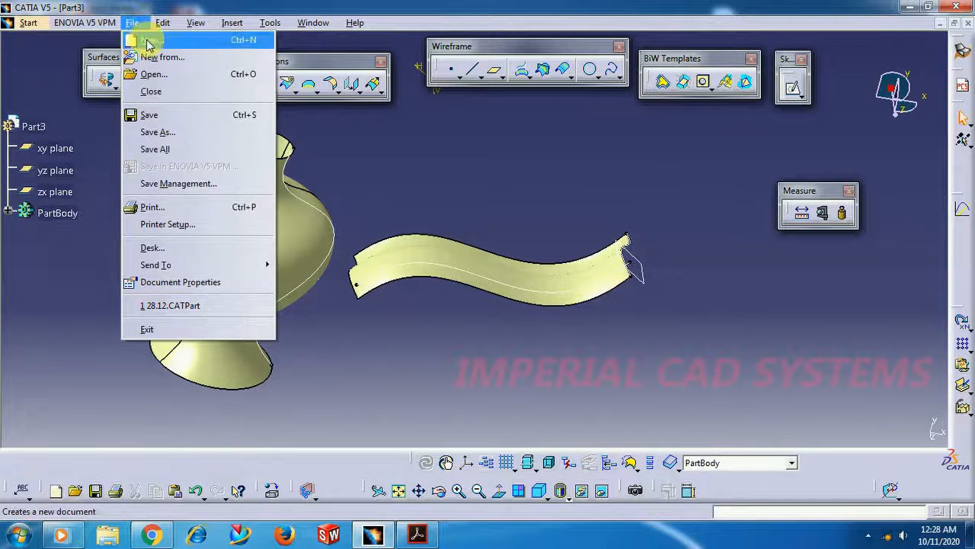
left_click(139, 39)
scroll(632, 276, "down", 2)
left_click(632, 268)
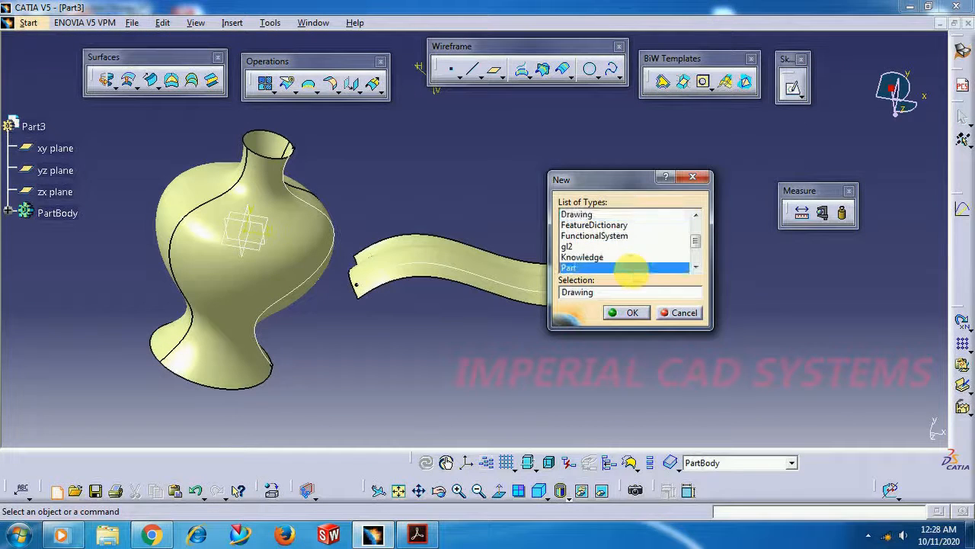
left_click(627, 312)
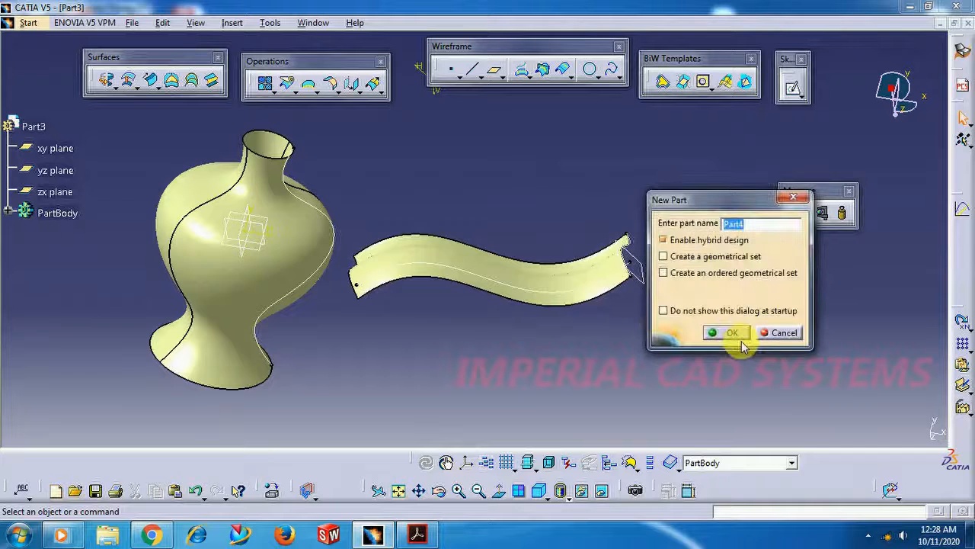
left_click(734, 338)
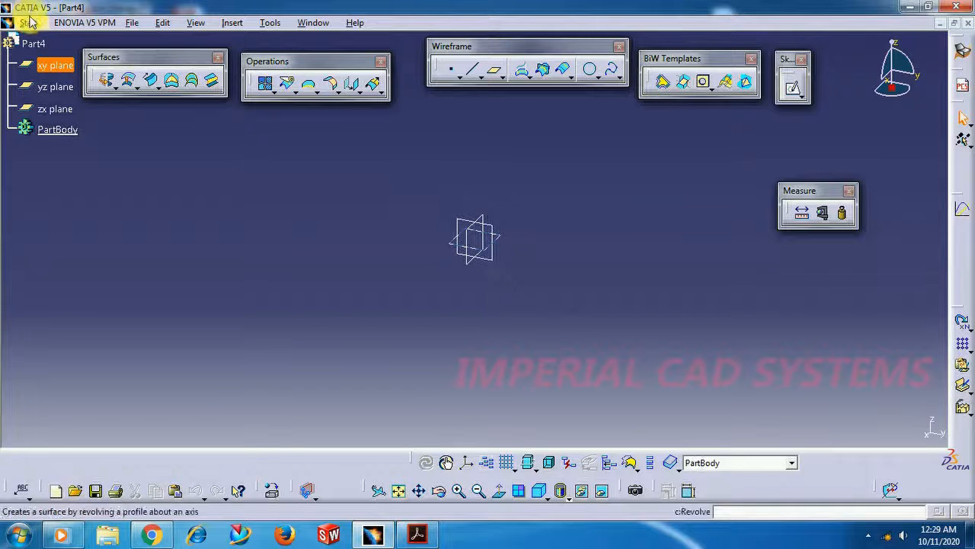
Switch to the Generative Sheetmetal Design workbench
left_click(25, 22)
mouse_move(65, 148)
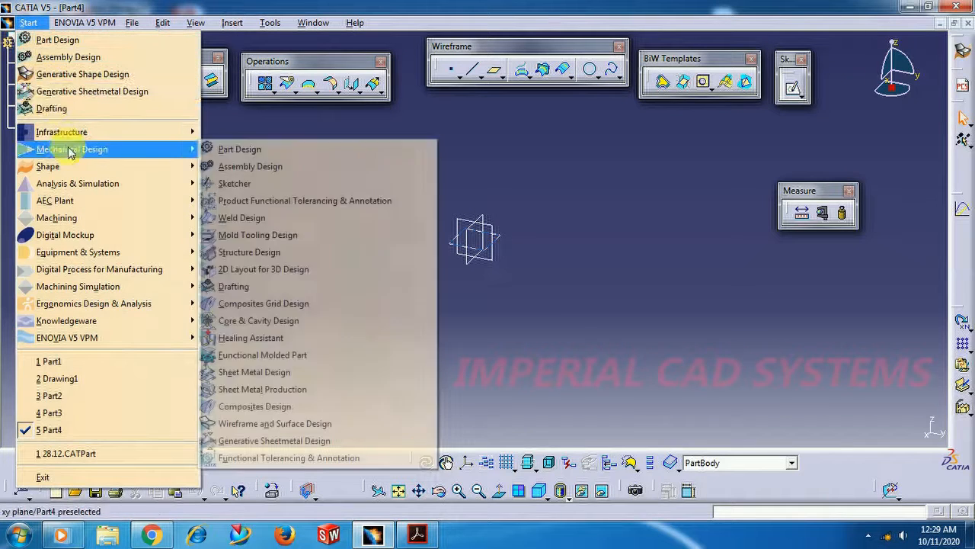
left_click(274, 443)
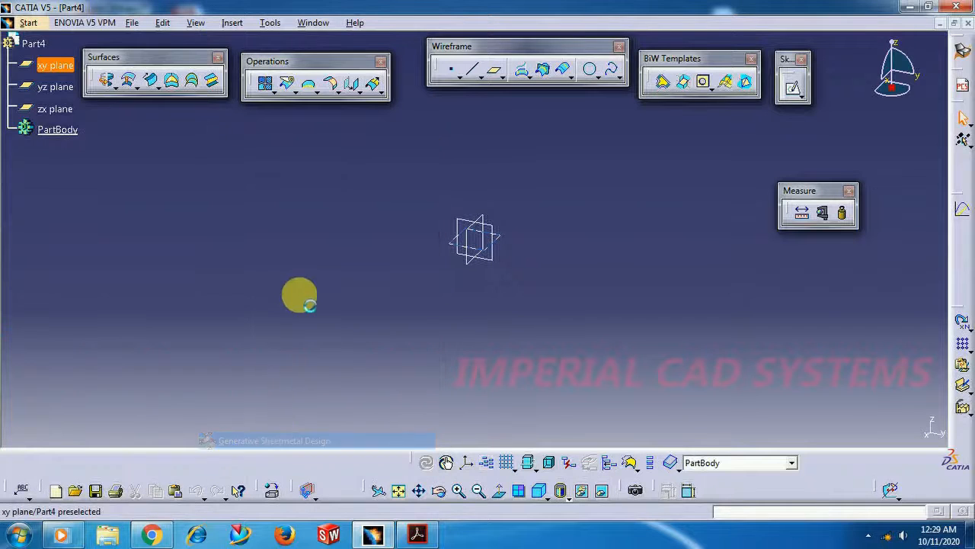
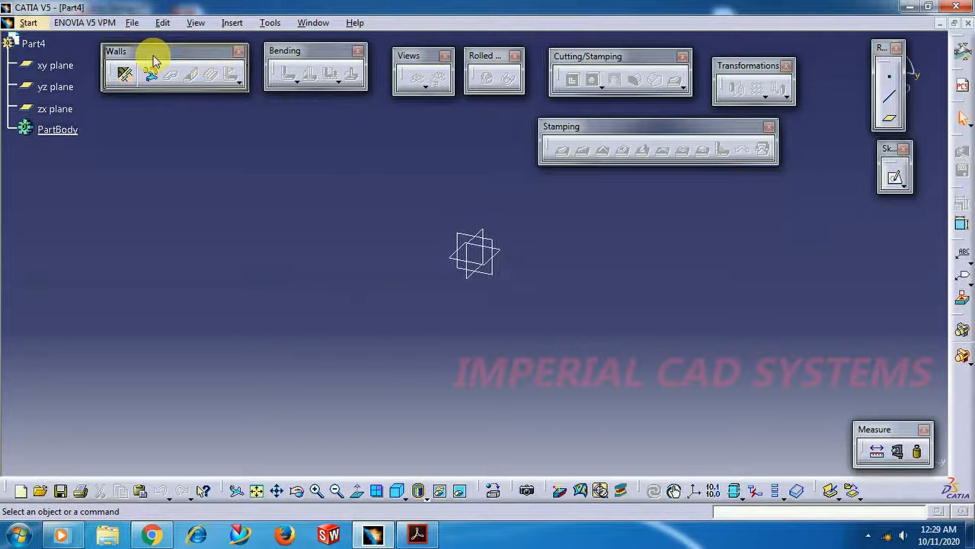
Define the sheet metal parameters with a 2 mm thickness and a 4 mm default bend radius
left_click_drag(183, 55, 153, 55)
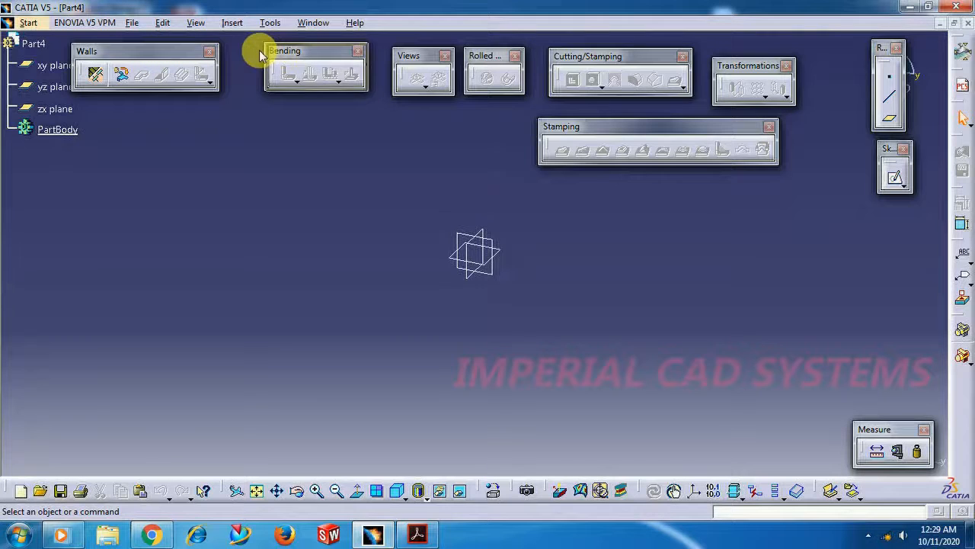
left_click_drag(289, 55, 268, 57)
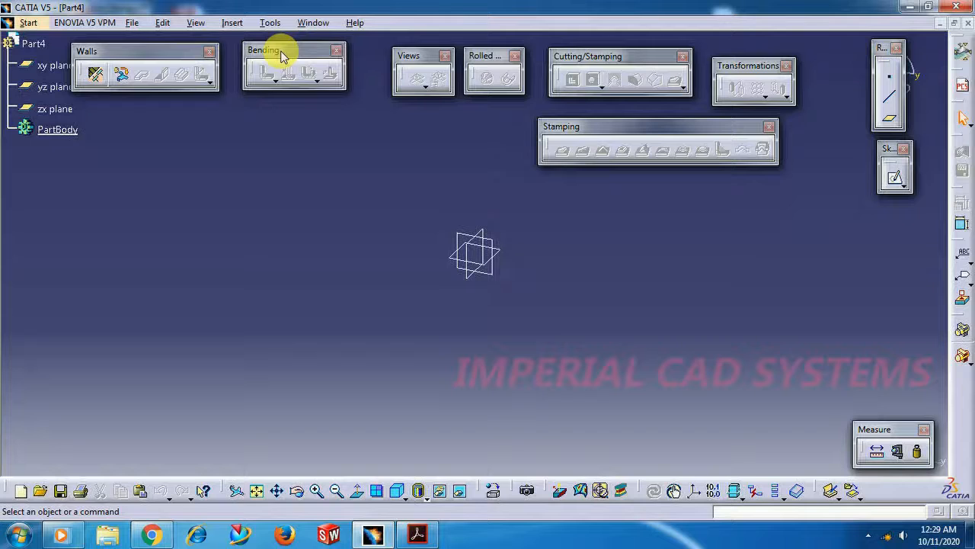
left_click(97, 75)
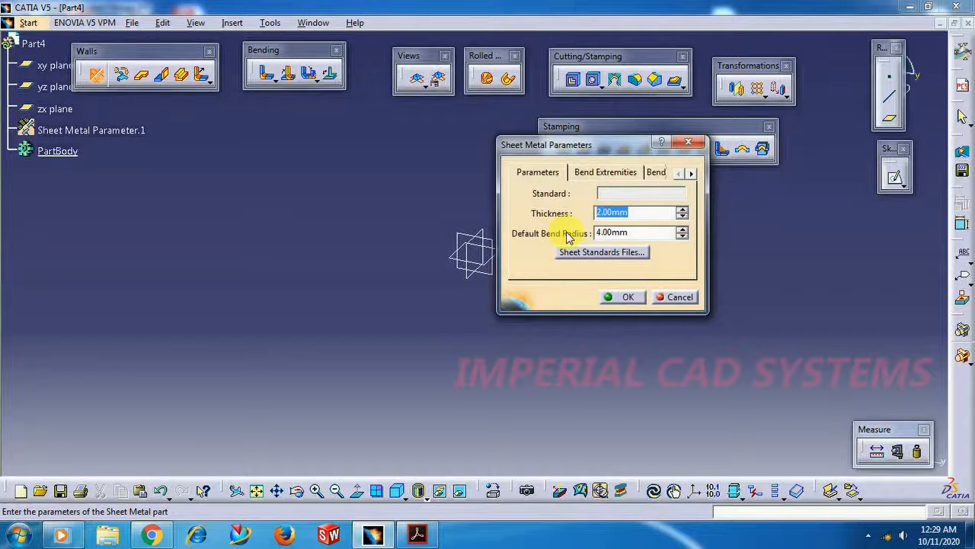
left_click(640, 232)
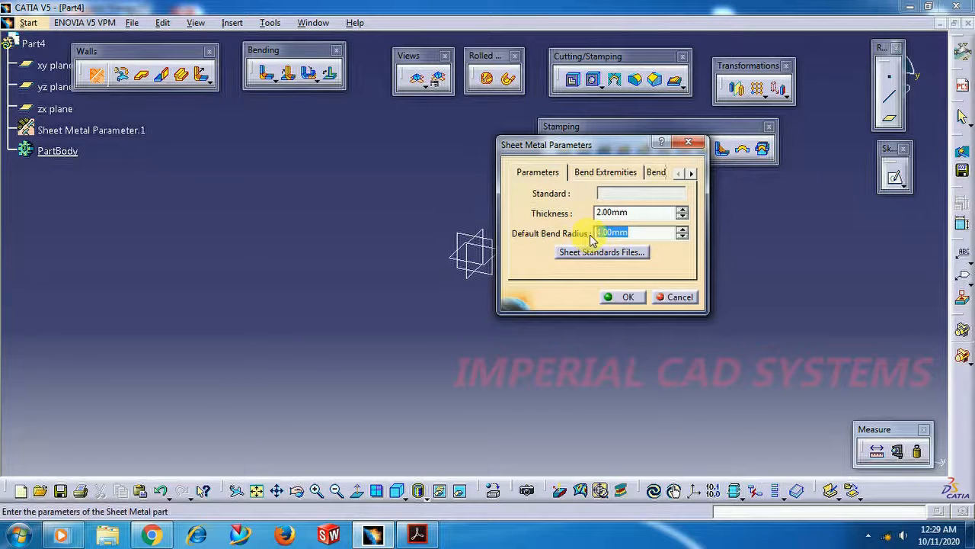
left_click(598, 212)
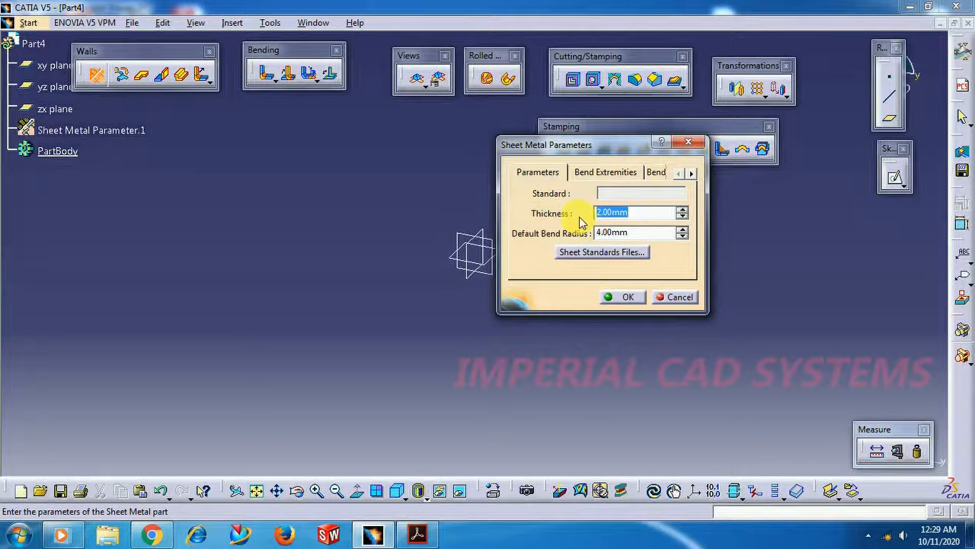
left_click(629, 298)
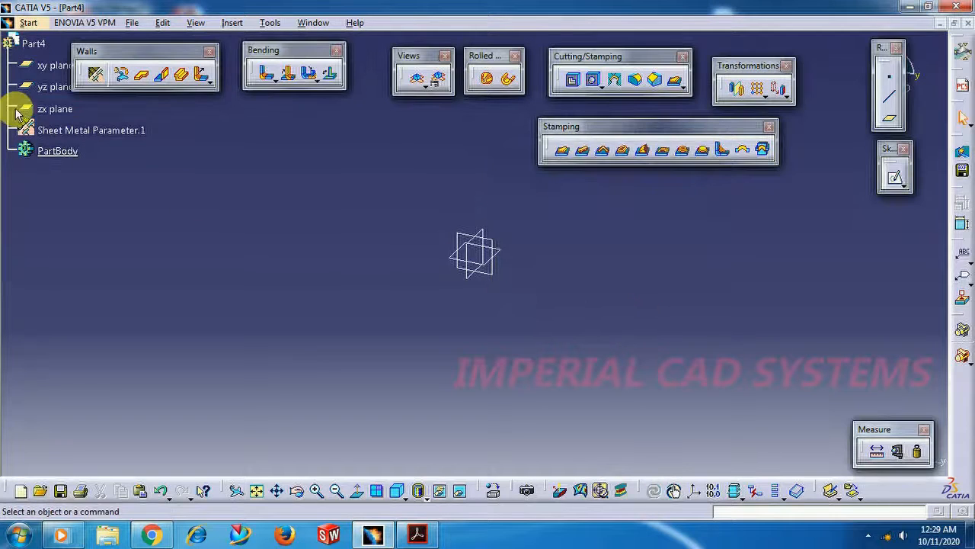
left_click(77, 133)
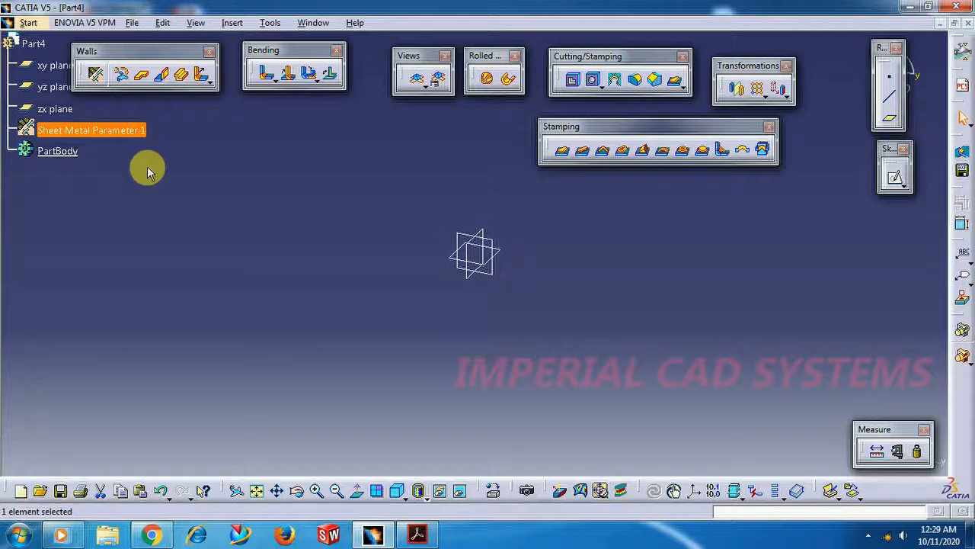
left_click(147, 172)
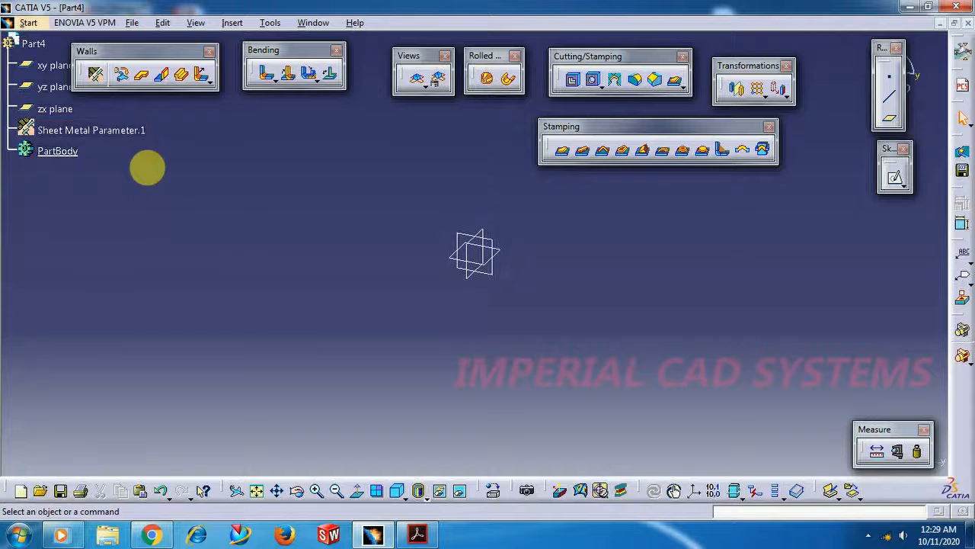
Sketch a closed rectangular profile about 155 by 113 mm on the xy plane, with a notch about 18 by 62 mm in one short side
left_click(503, 255)
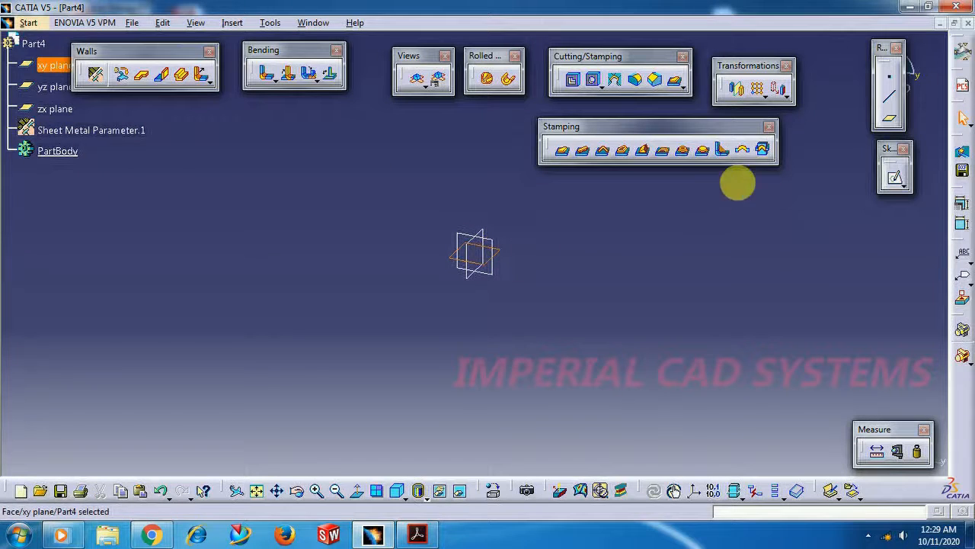
left_click(896, 179)
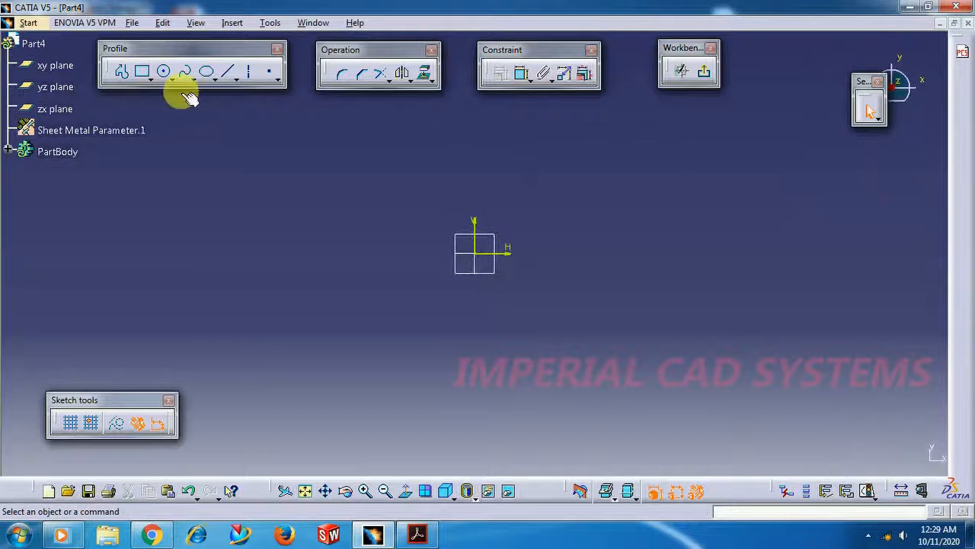
left_click(119, 74)
left_click(358, 183)
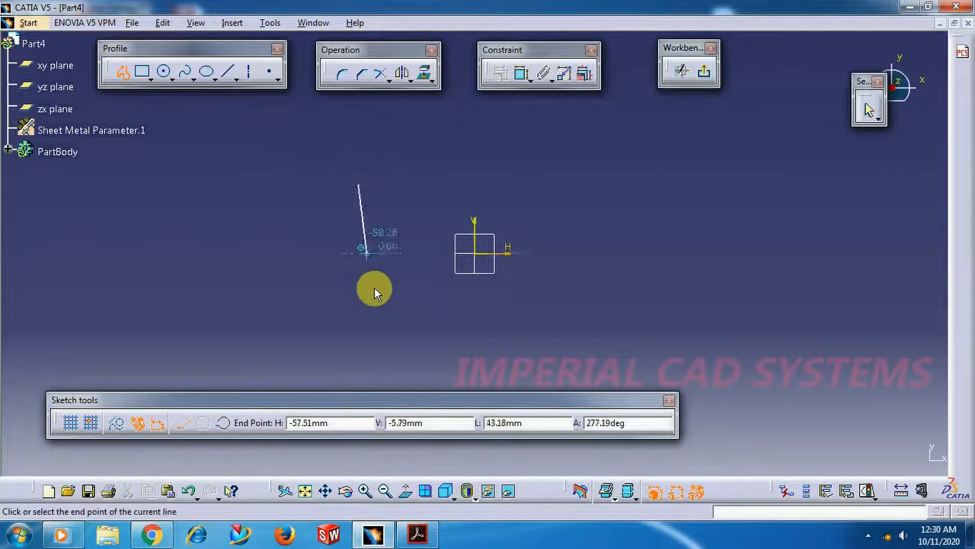
left_click(357, 375)
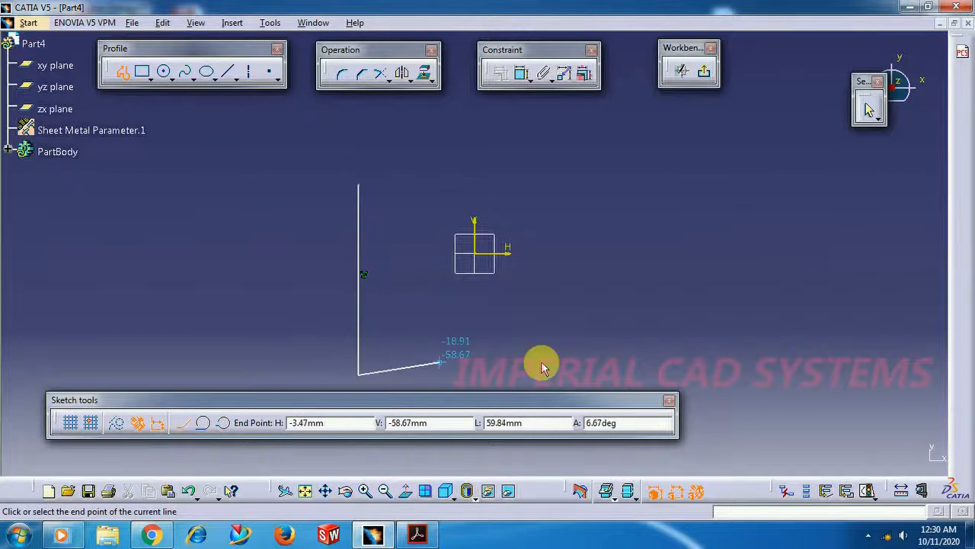
left_click(645, 374)
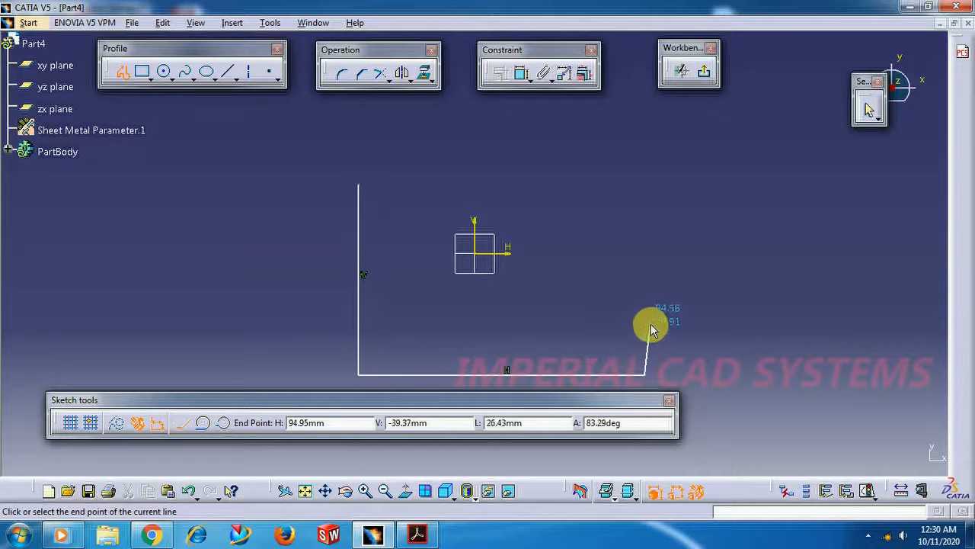
left_click(645, 327)
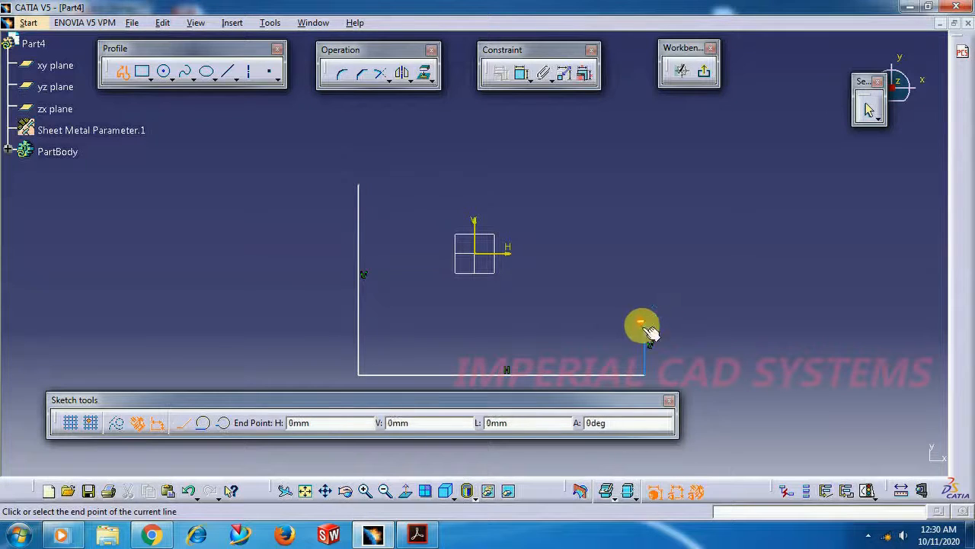
left_click(610, 325)
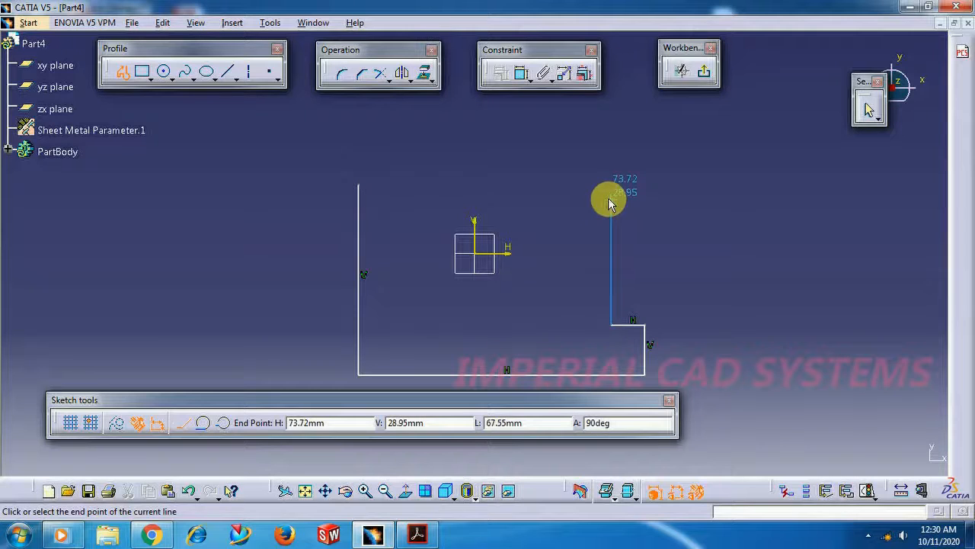
left_click(611, 210)
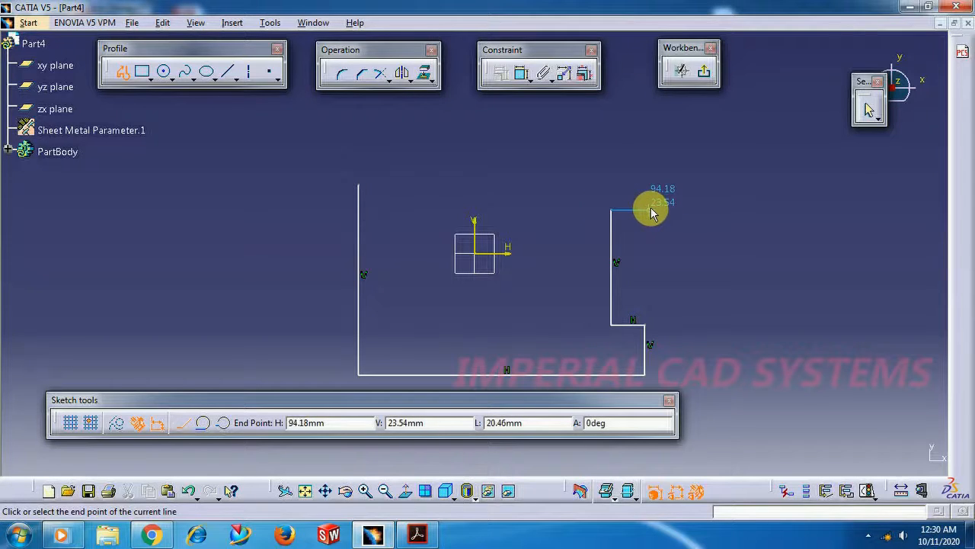
left_click(644, 210)
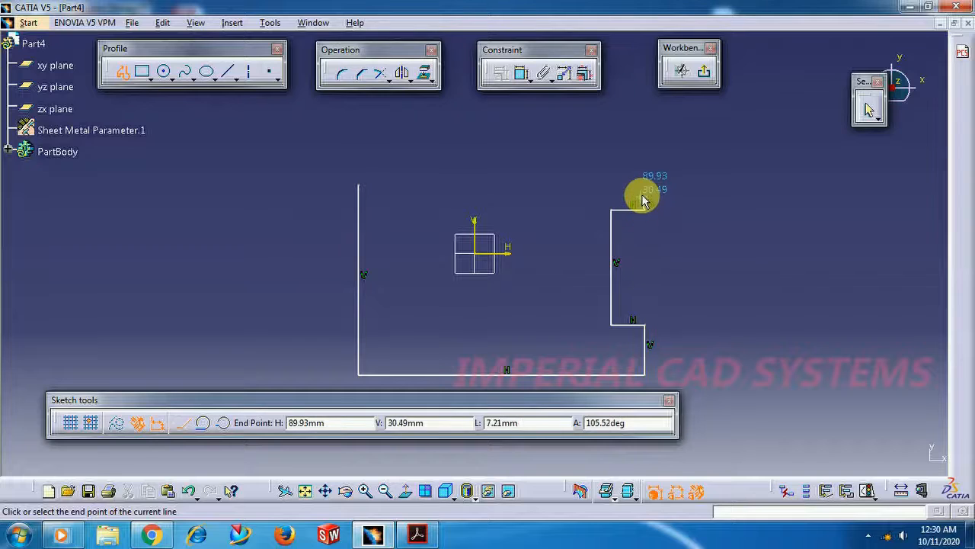
left_click(645, 186)
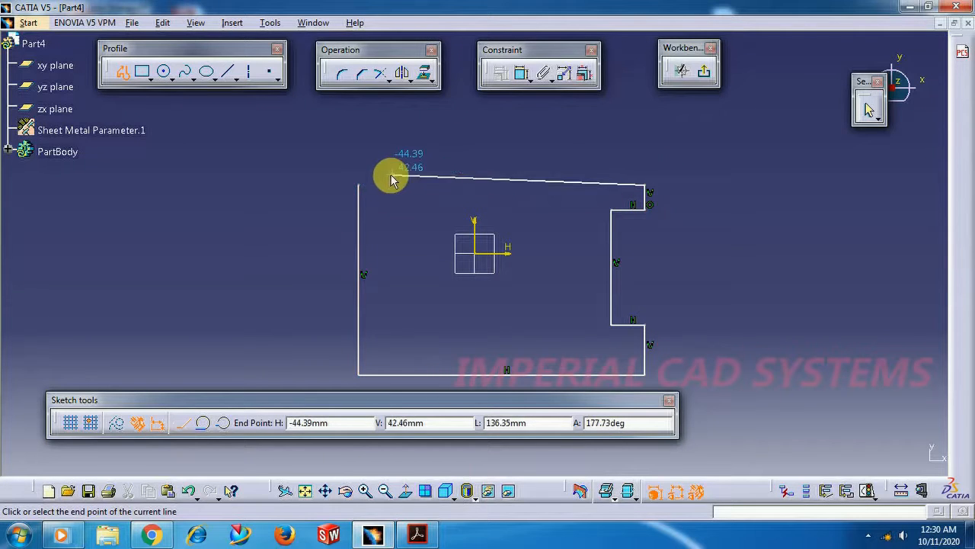
left_click(365, 190)
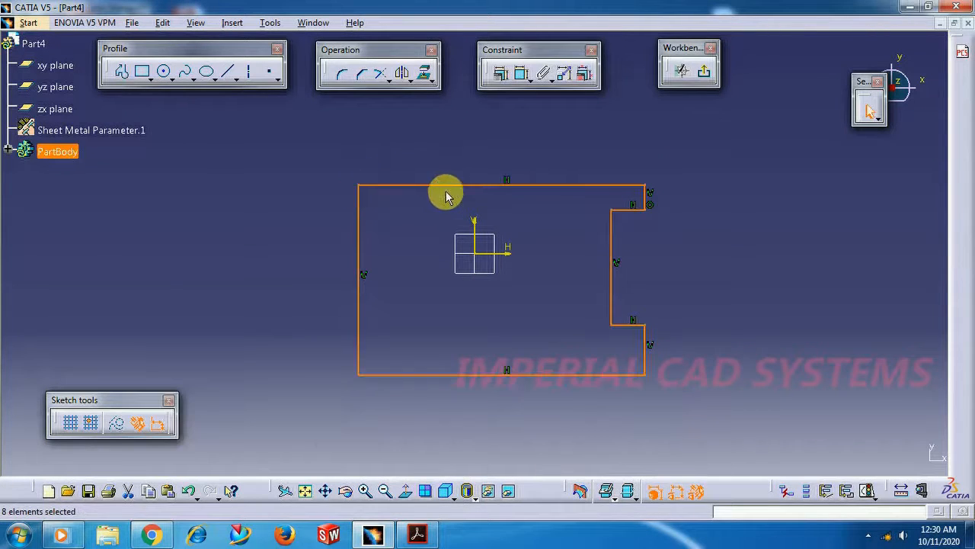
mouse_move(449, 189)
left_mouse_down()
mouse_move(438, 173)
mouse_move(451, 166)
left_mouse_up()
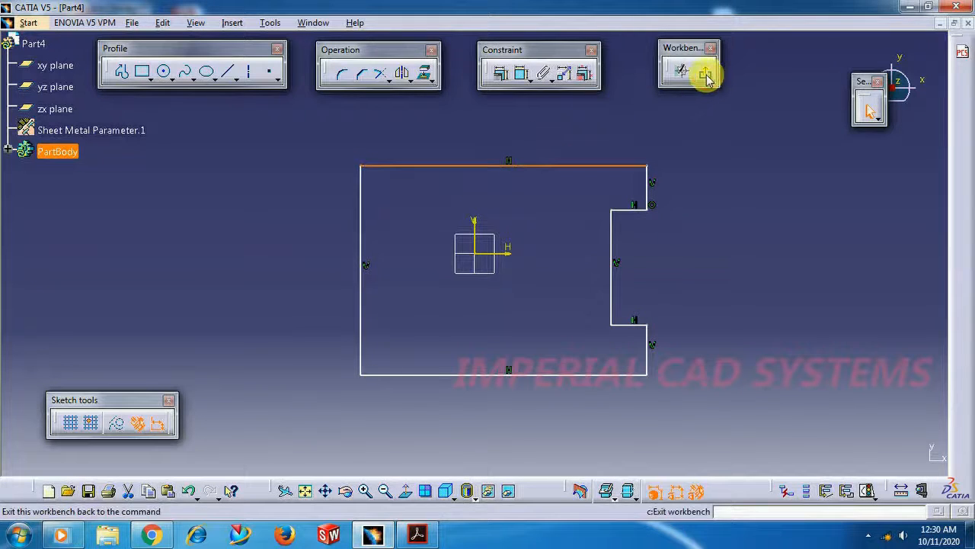
left_click(704, 71)
Create a base wall from the notched rectangular sketch
left_click(406, 282)
mouse_move(395, 285)
middle_mouse_down()
mouse_move(625, 303)
mouse_move(694, 230)
mouse_move(489, 218)
mouse_move(429, 239)
middle_mouse_up()
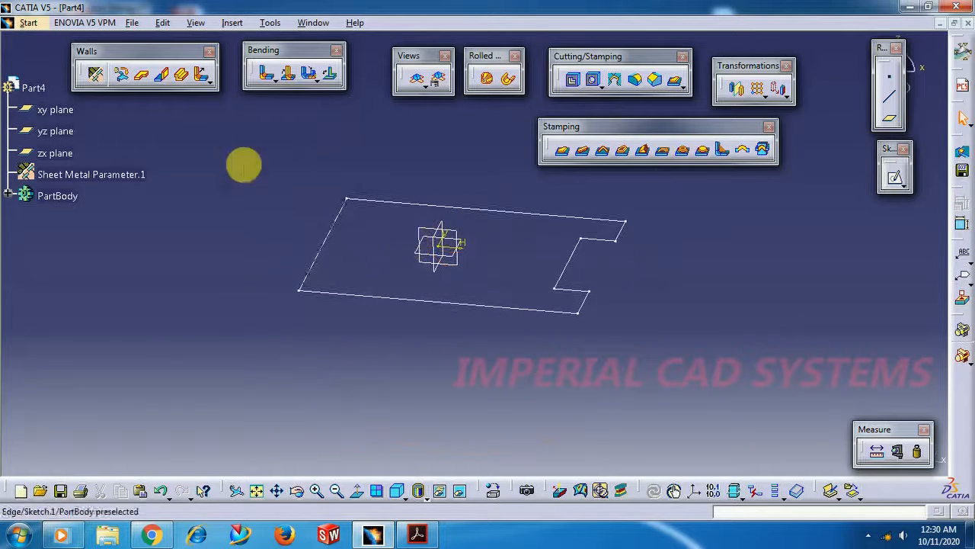
left_click(143, 77)
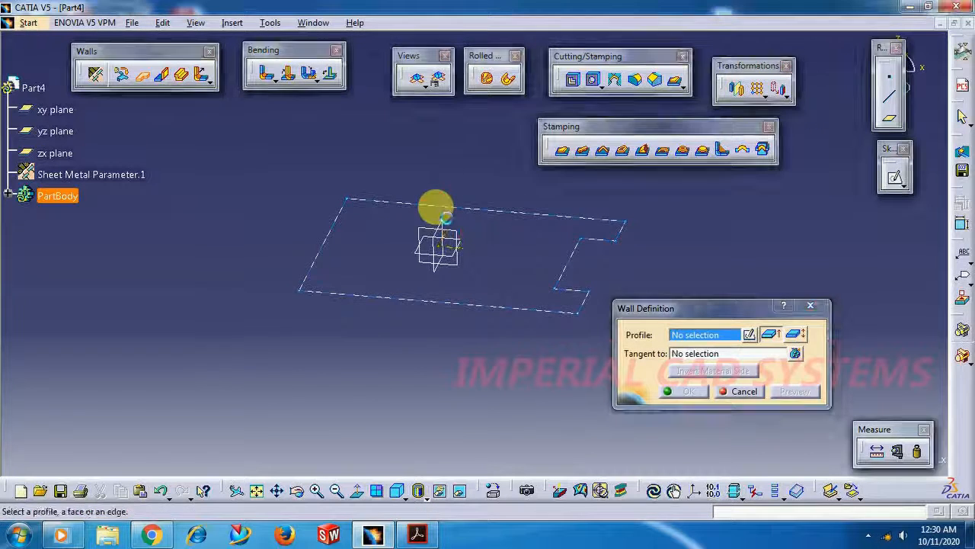
left_click(440, 211)
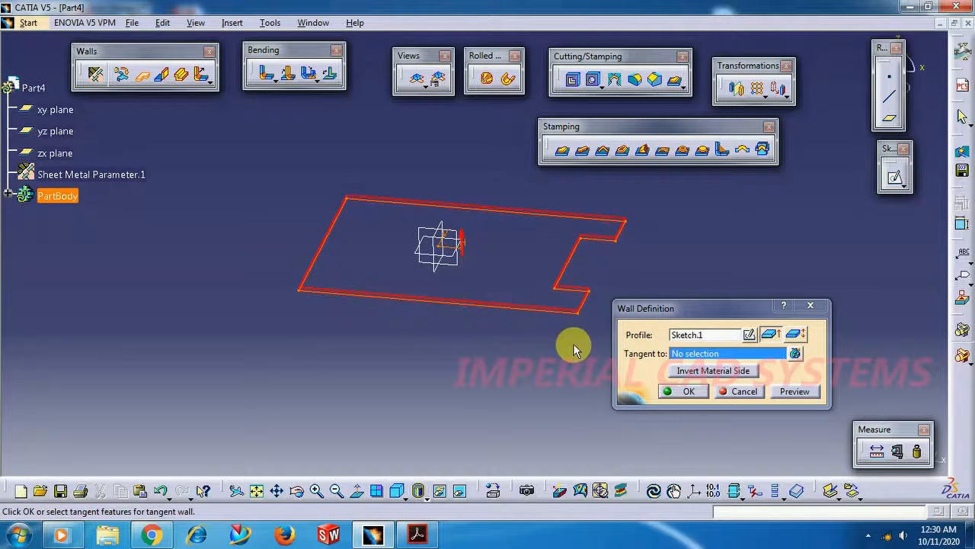
left_click(687, 394)
Set up a Wall On Edge on the short edge opposite the notch, with a height of 80 mm
middle_click_drag(480, 363, 425, 374)
middle_click(425, 371)
scroll(147, 155, "up", 2)
middle_click_drag(424, 214, 354, 326)
left_click(161, 74)
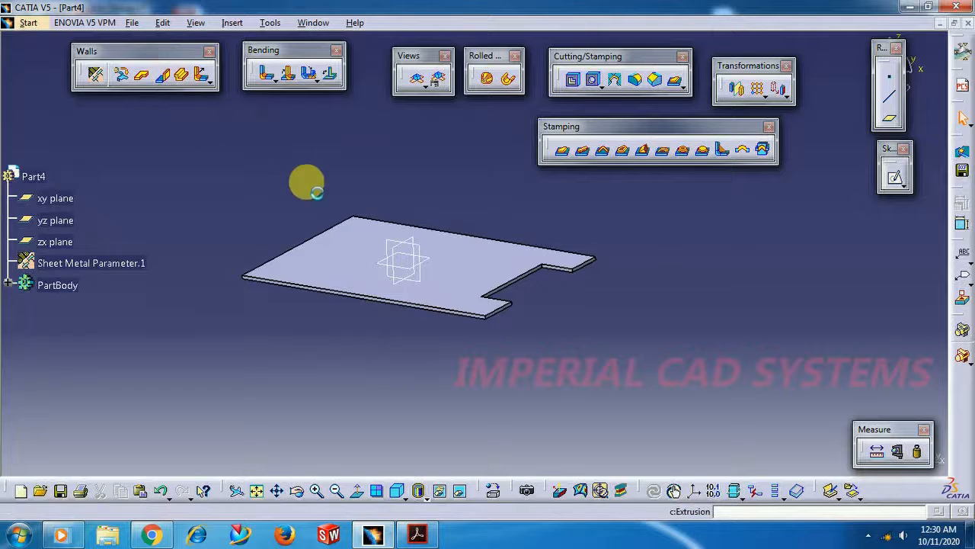
left_click(327, 241)
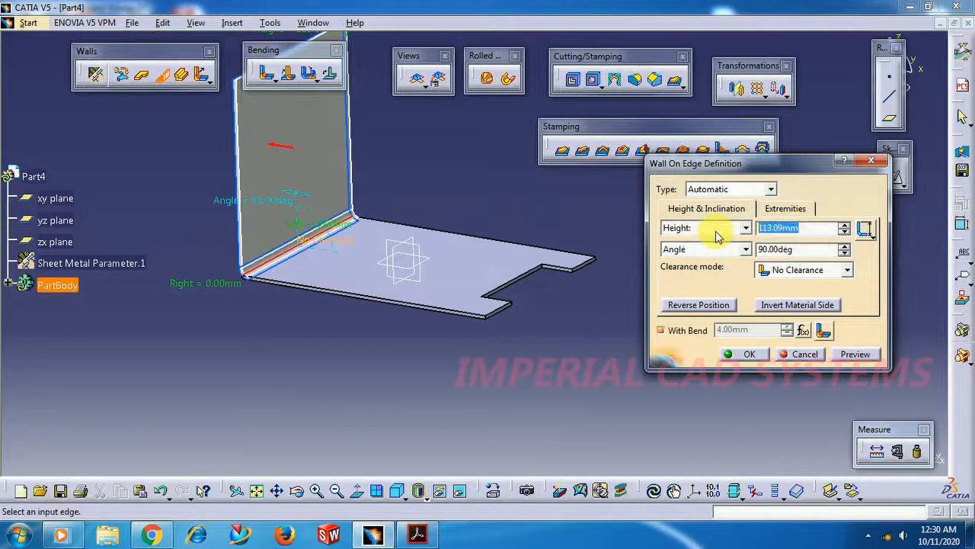
type("80")
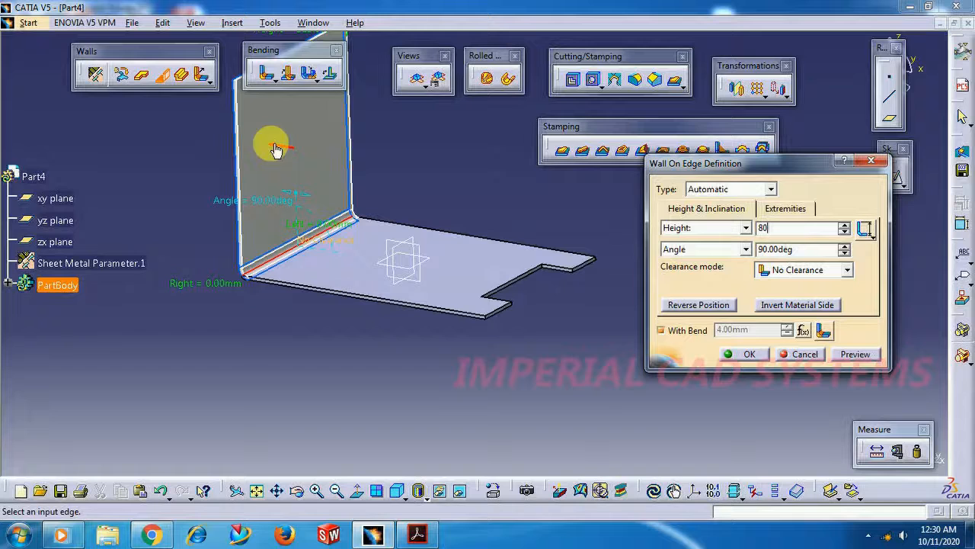
Invert the material side of the 80 mm wall, try its reversed position, and create it pointing upward at 90 degrees with a bend
left_click(781, 307)
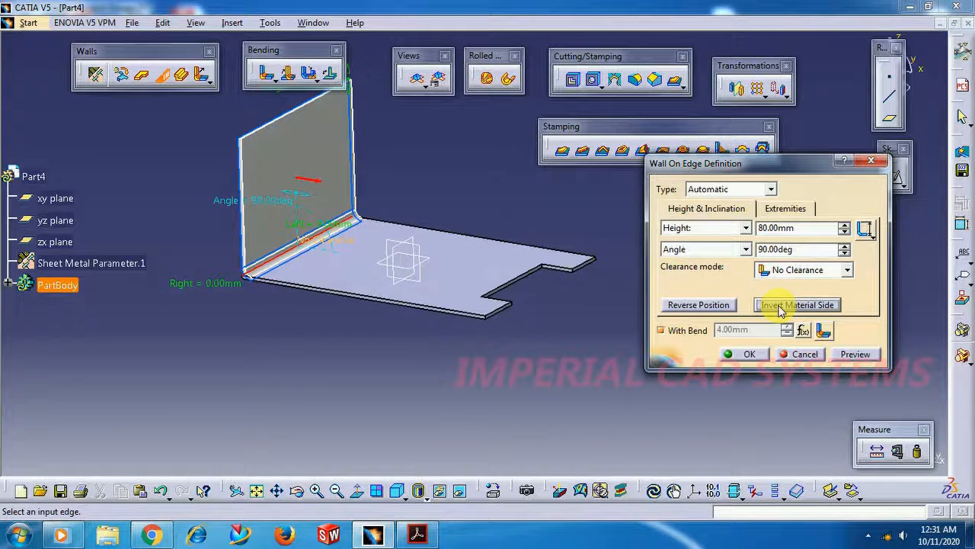
left_click(780, 306)
left_click(781, 306)
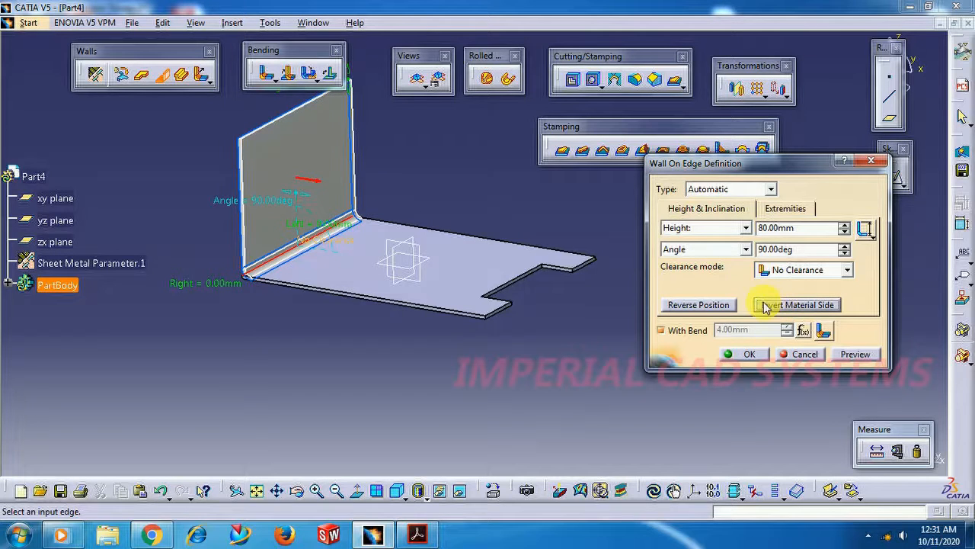
left_click(698, 305)
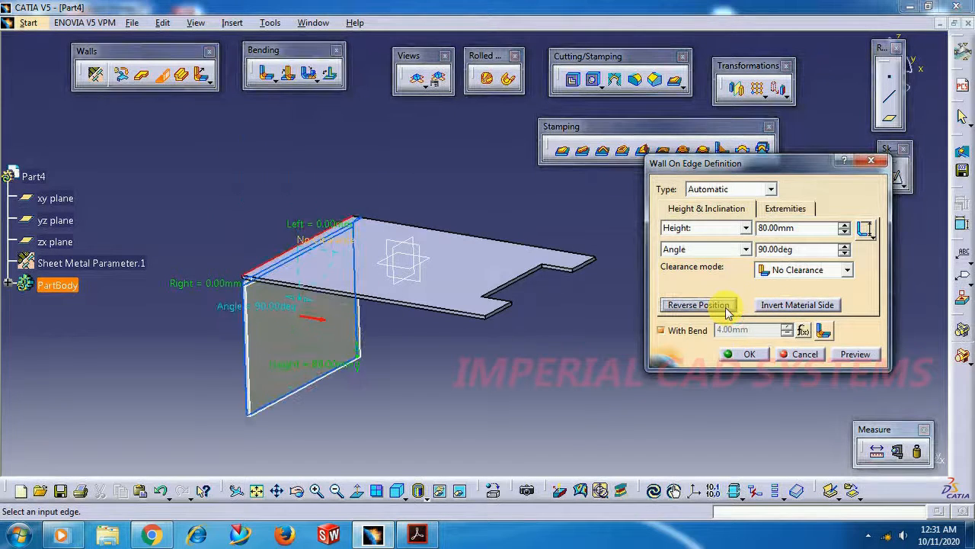
left_click(728, 311)
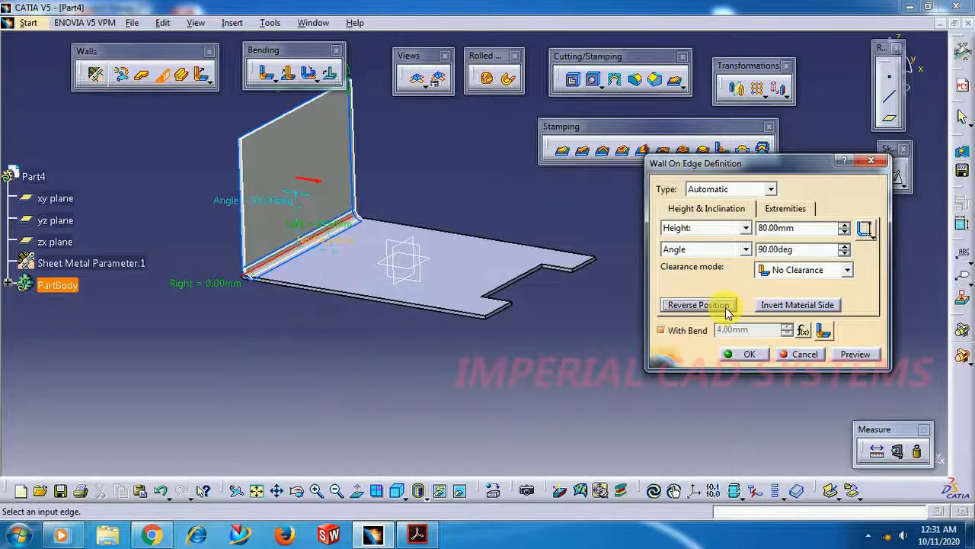
left_click(741, 333)
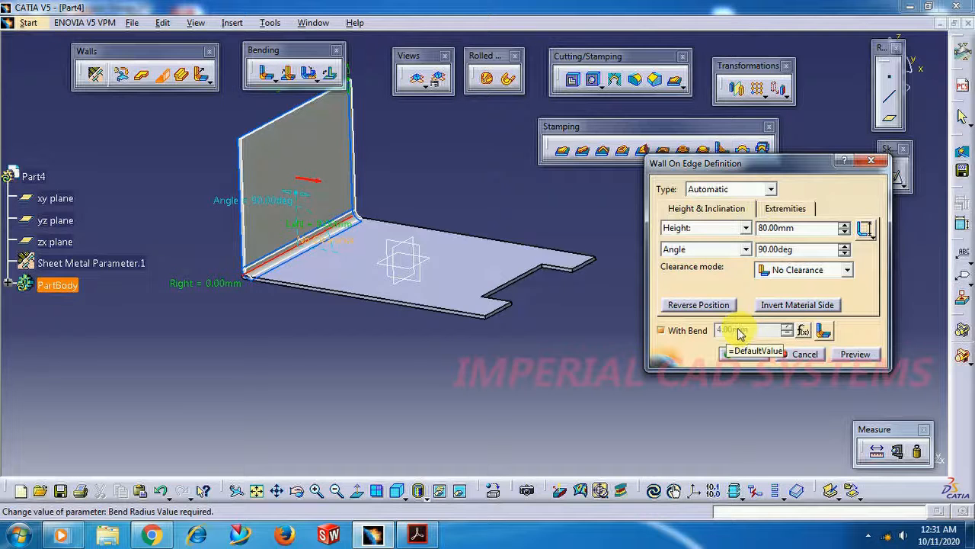
left_click(739, 353)
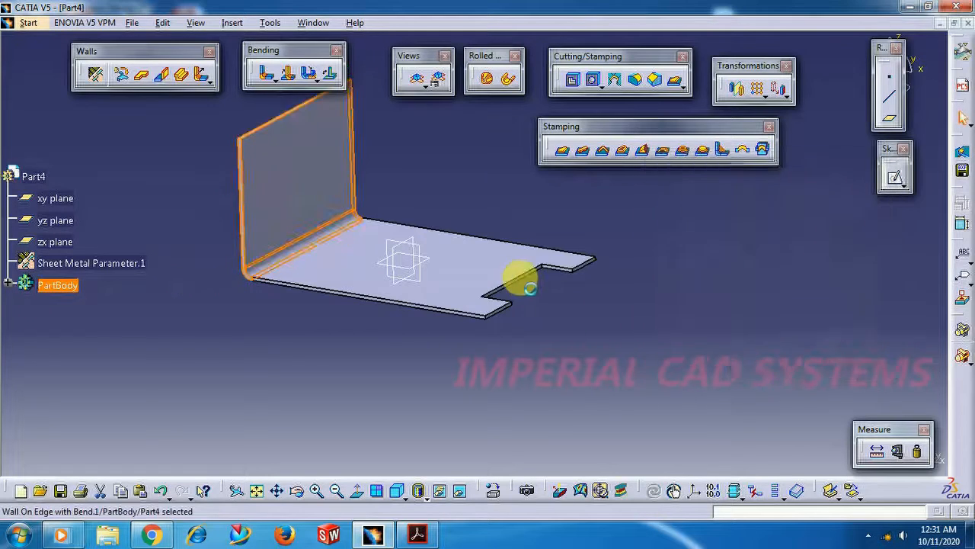
Add an 80 mm wall with a bend on the base's far long edge, reversed to point downward at 90 degrees
left_click(479, 196)
middle_click_drag(480, 197, 335, 403)
scroll(241, 160, "up", 2)
left_click(161, 74)
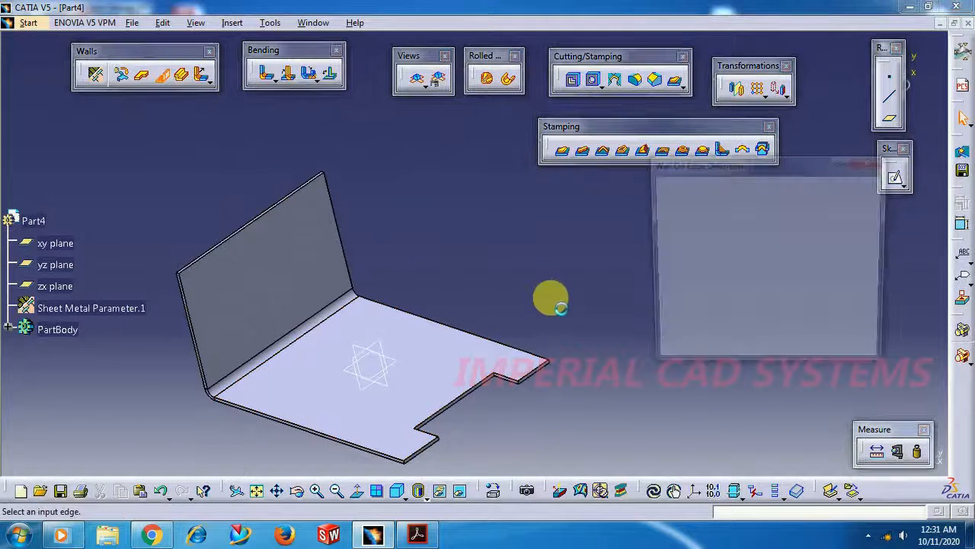
left_click(455, 329)
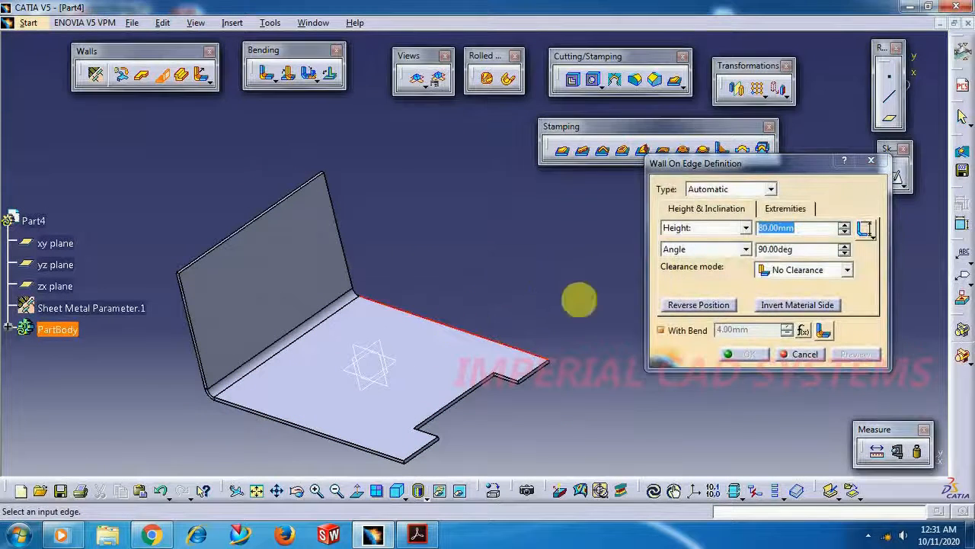
left_click(716, 307)
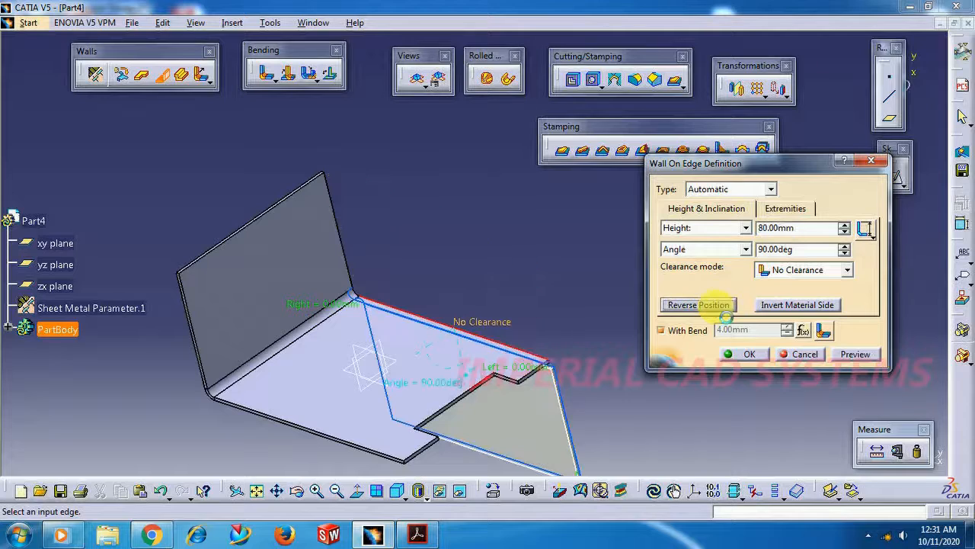
left_click(744, 355)
left_click(525, 276)
middle_click_drag(518, 274, 553, 211)
middle_click_drag(344, 296, 427, 191)
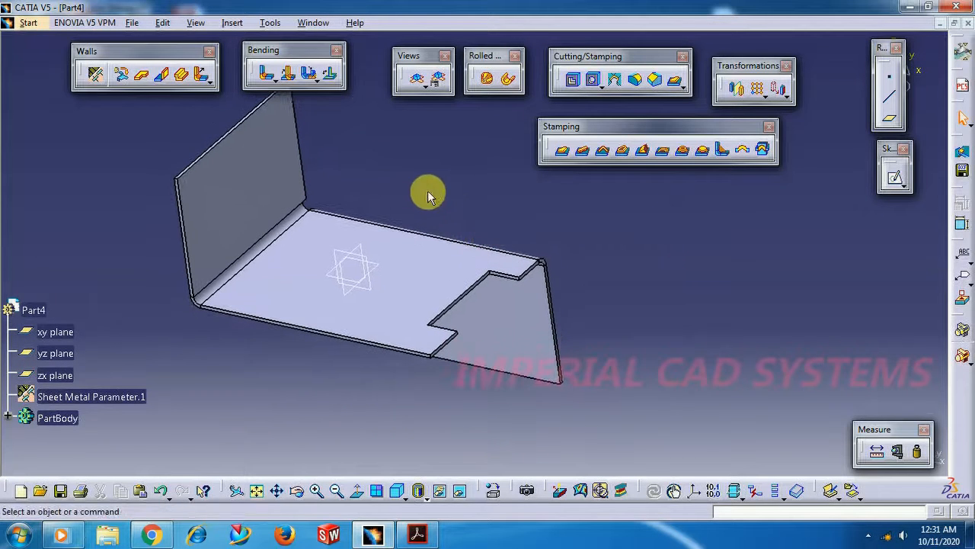
Sketch a closed five-sided profile about 33 mm wide on the base wall's face, between the origin and the free long edge
left_click(292, 295)
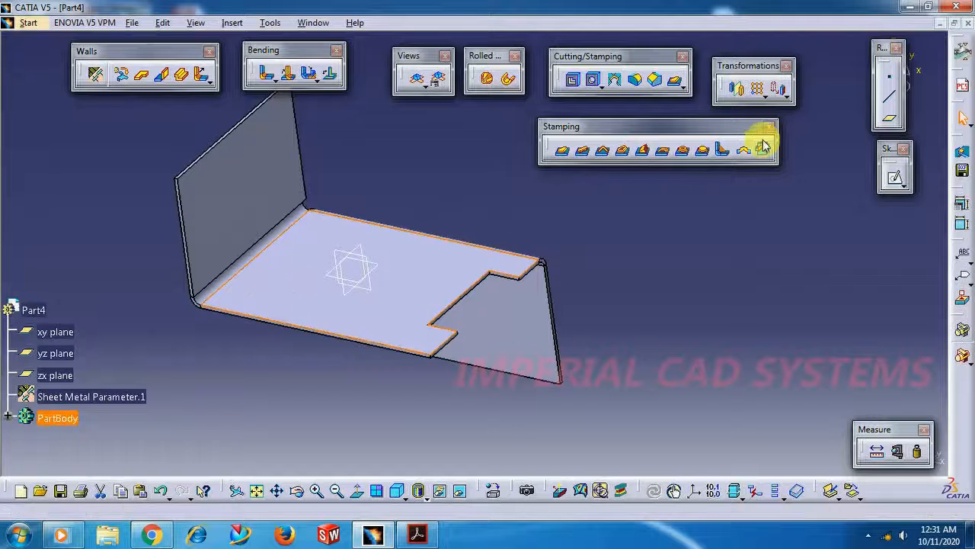
left_click(893, 181)
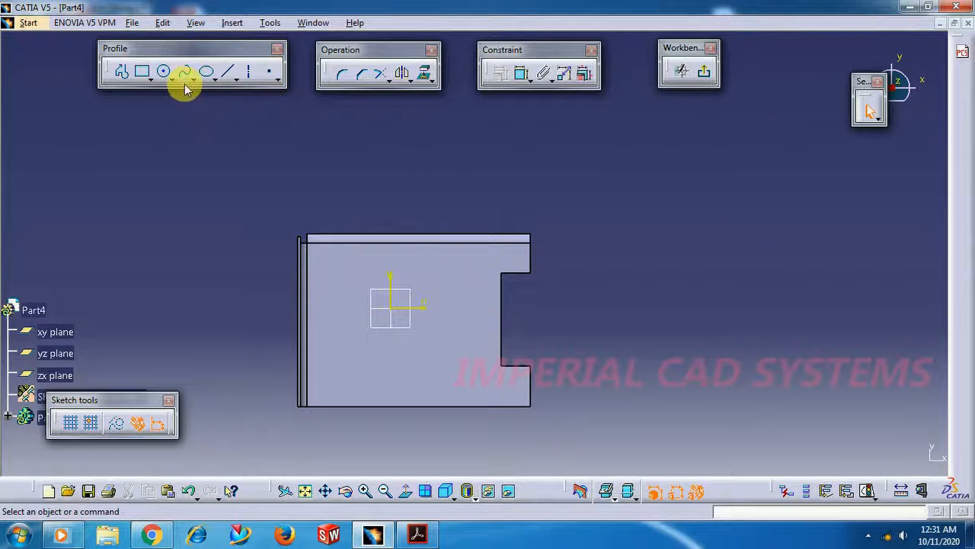
left_click(123, 76)
left_click(405, 346)
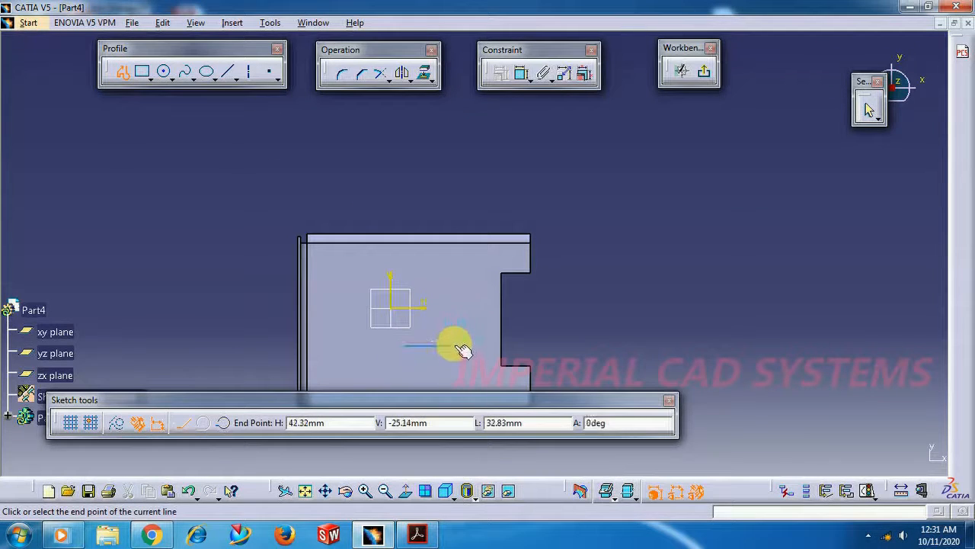
left_click(456, 346)
left_click(456, 379)
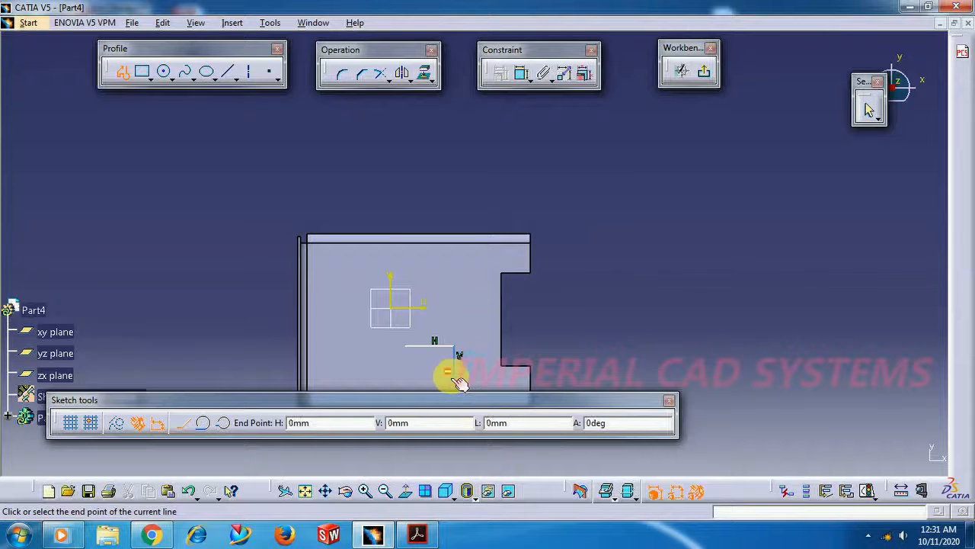
left_click(435, 379)
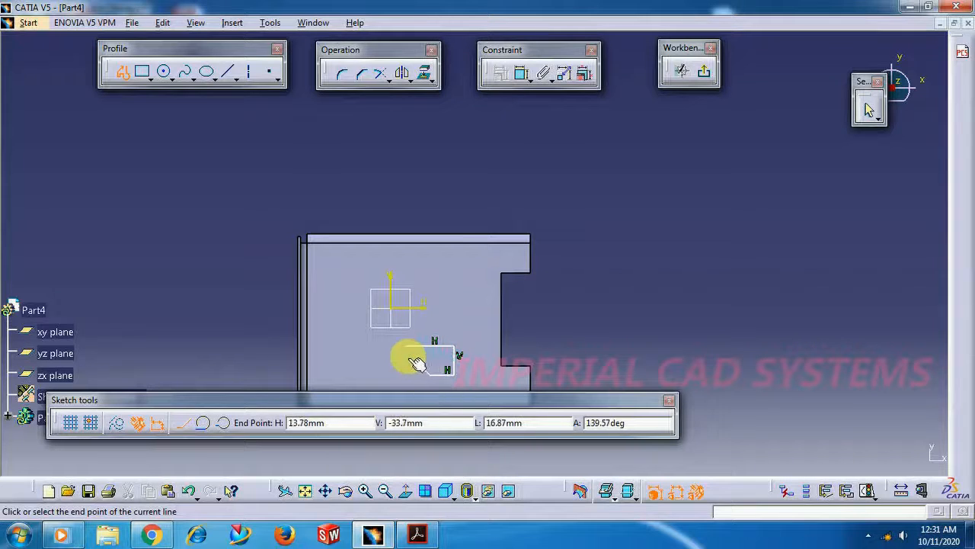
left_click(416, 371)
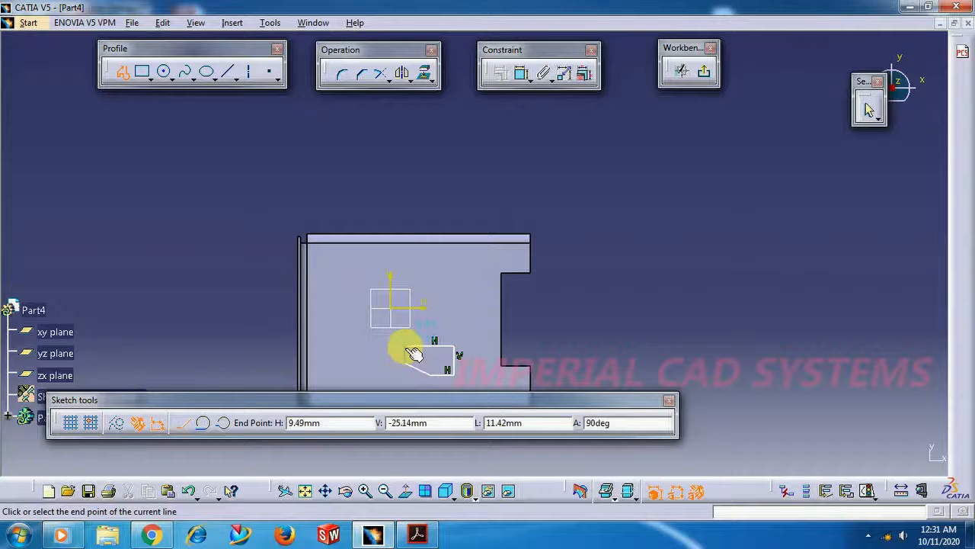
left_click(405, 347)
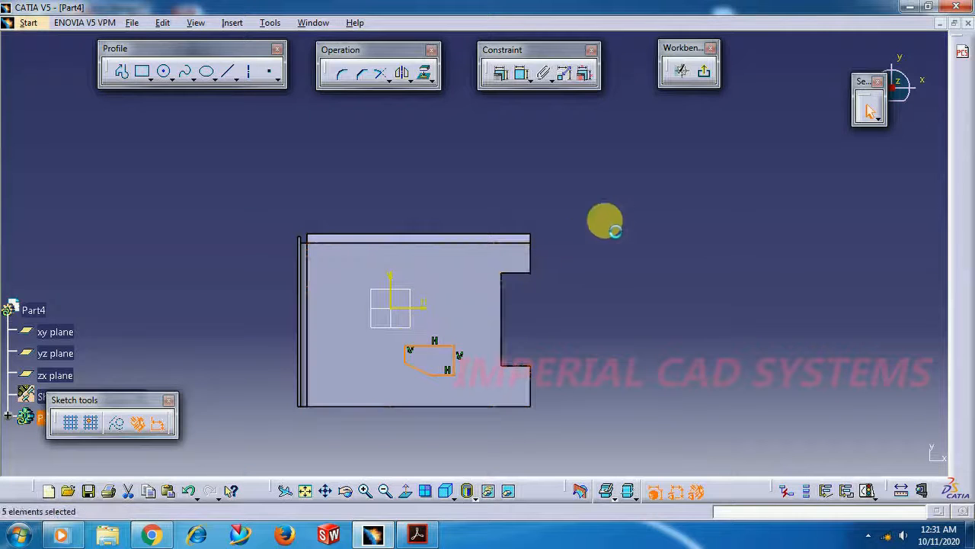
left_click(707, 76)
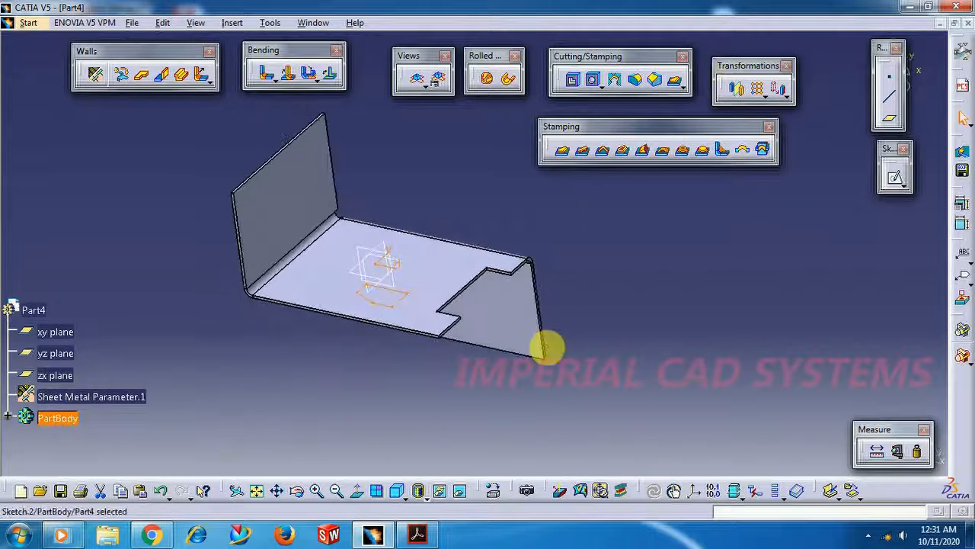
Cut the five-sided profile out of the base wall with a Sheetmetal standard cutout, limited Up to next
middle_click_drag(492, 416, 377, 267)
middle_click_drag(592, 266, 628, 289)
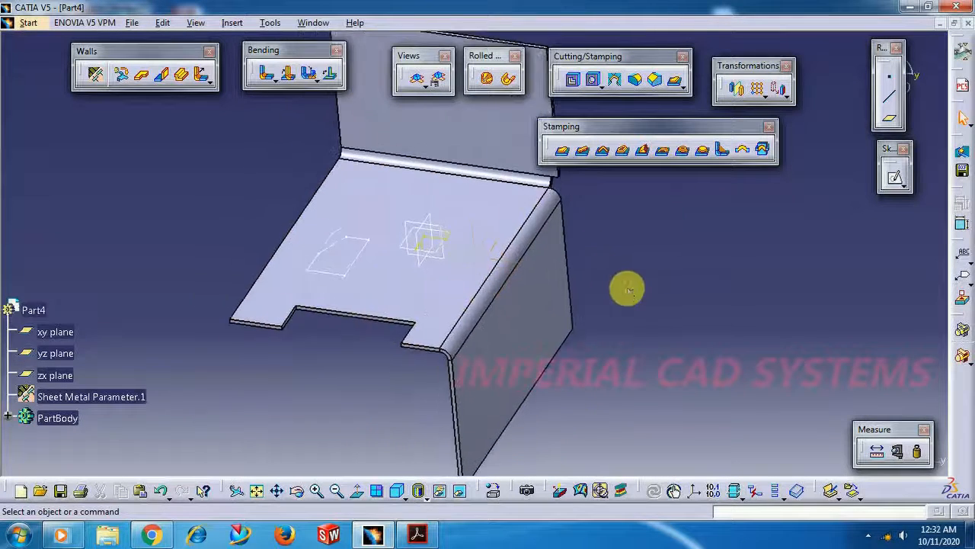
scroll(628, 289, "up", 1)
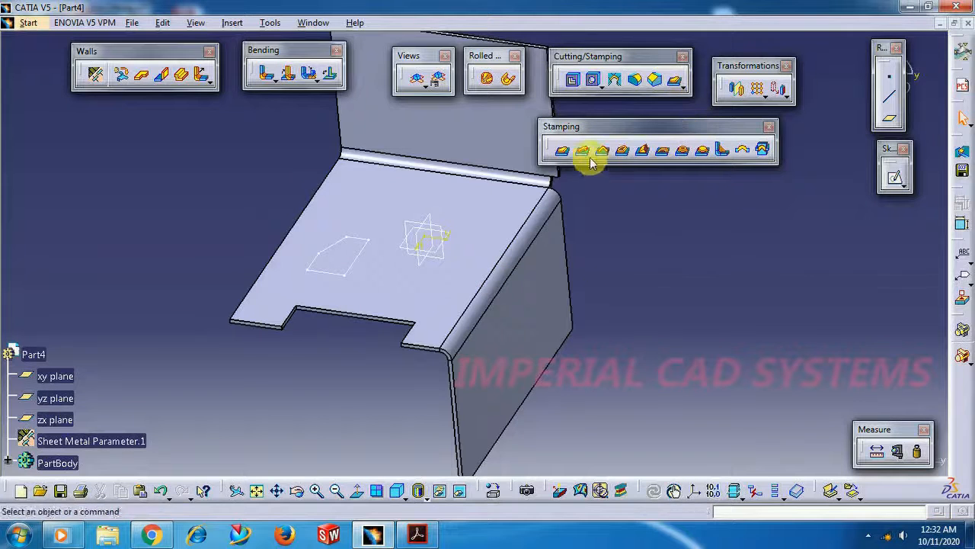
left_click(574, 82)
left_click(366, 263)
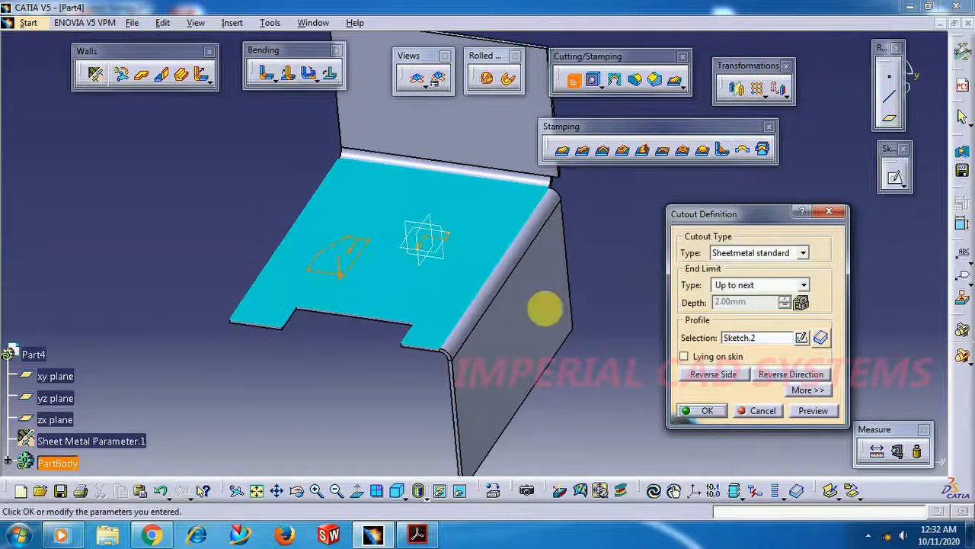
left_click(703, 412)
Start a sketch on the base wall's face and draw a horizontal line about 31 mm long between the origin and the downward wall
middle_click_drag(605, 289, 594, 253)
middle_click_drag(458, 299, 701, 320)
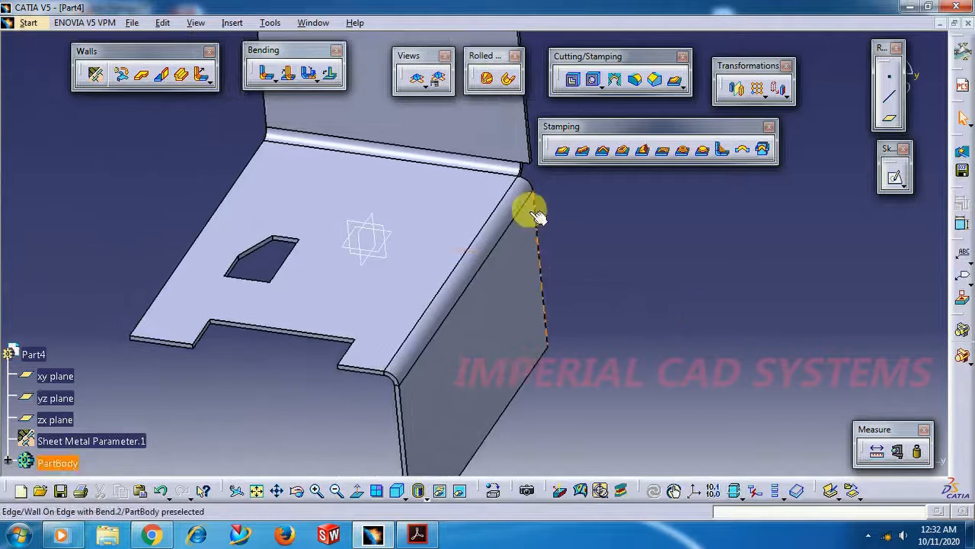
middle_click_drag(555, 233, 603, 246)
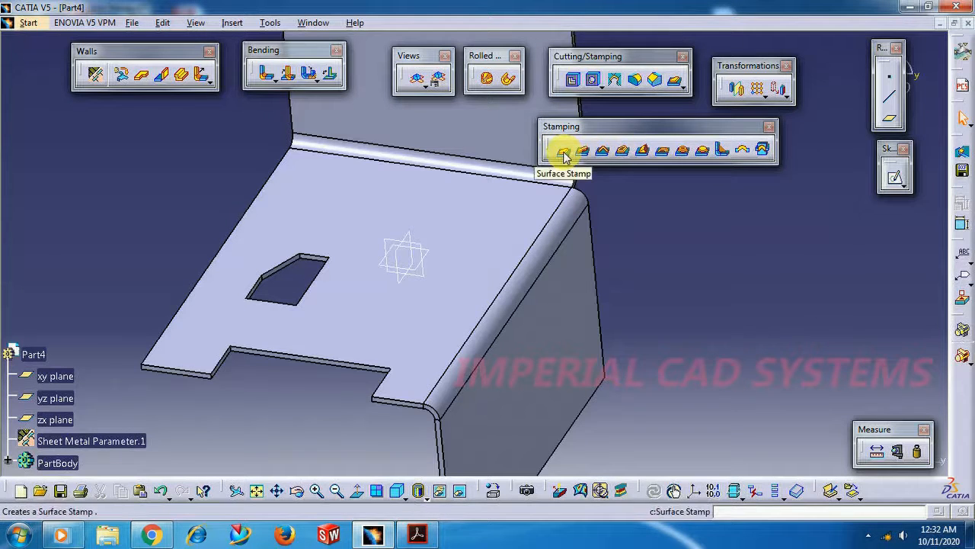
left_click(469, 255)
left_click(885, 183)
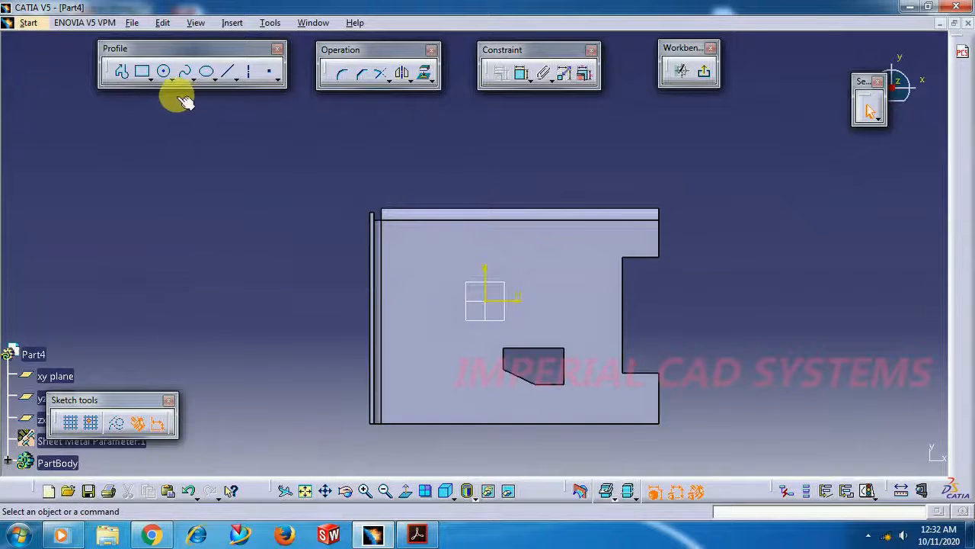
left_click(122, 71)
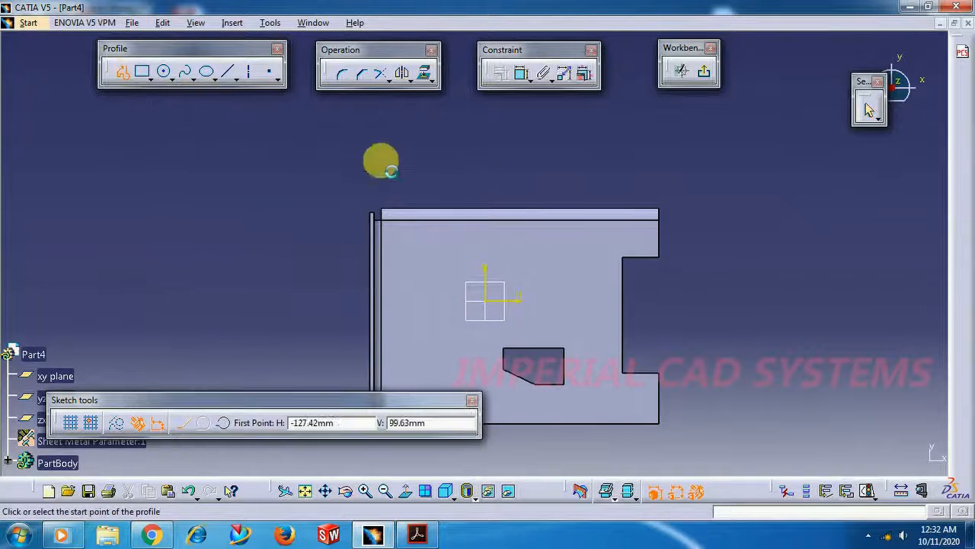
left_click(517, 259)
double_click(573, 259)
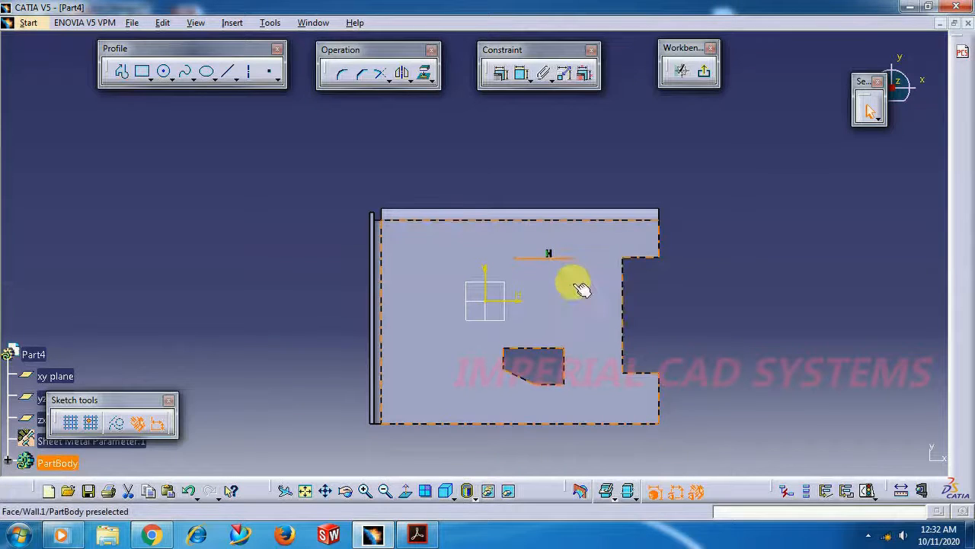
Continue from the horizontal line's end to close a six-sided profile, and exit the sketch
left_click(122, 71)
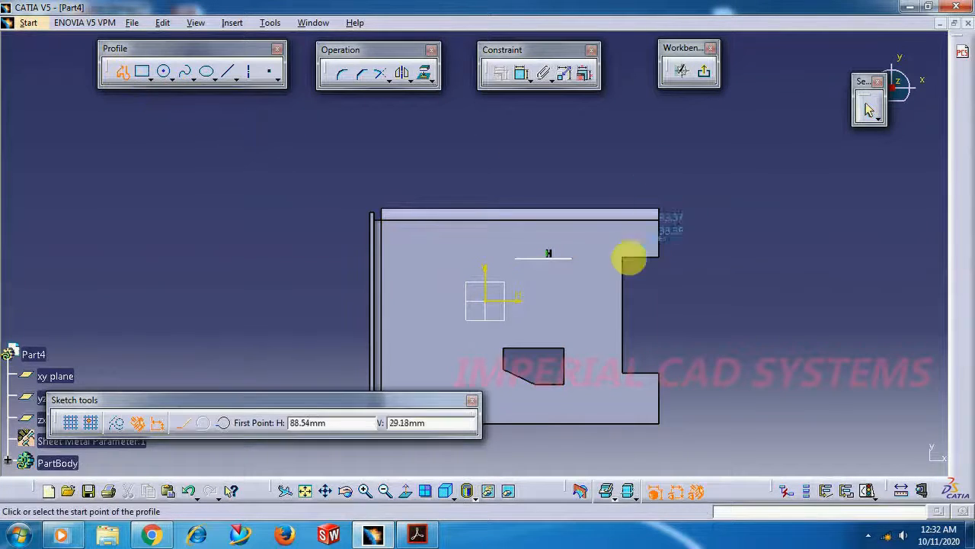
left_click(576, 262)
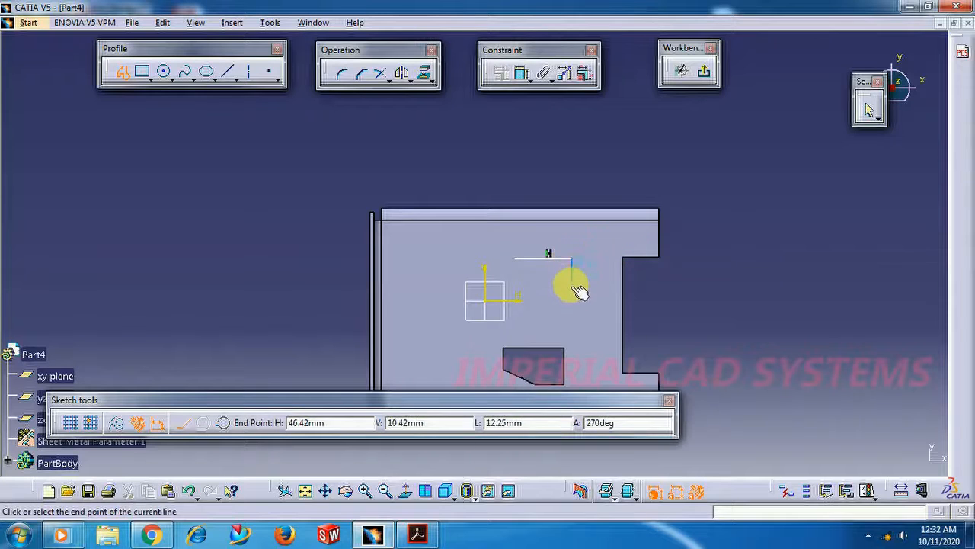
left_click(572, 286)
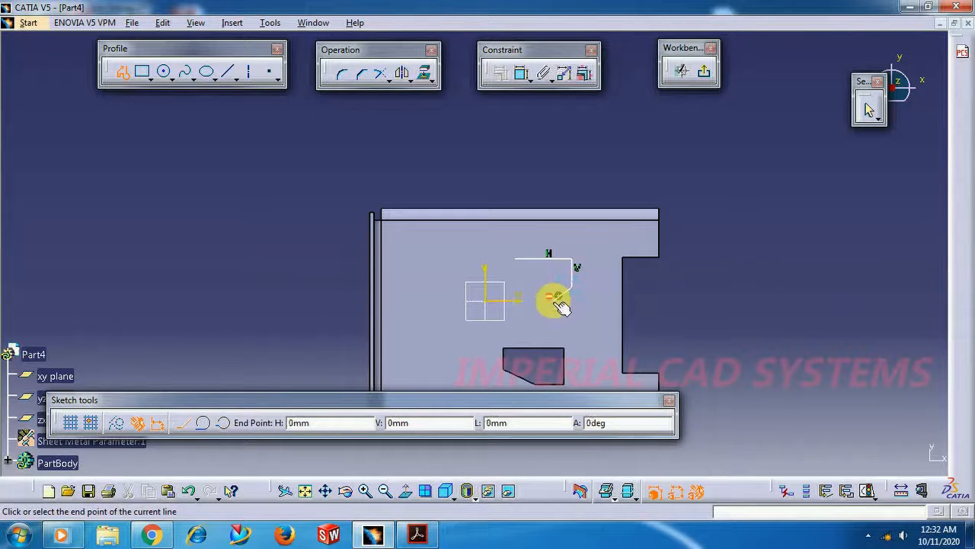
left_click(522, 286)
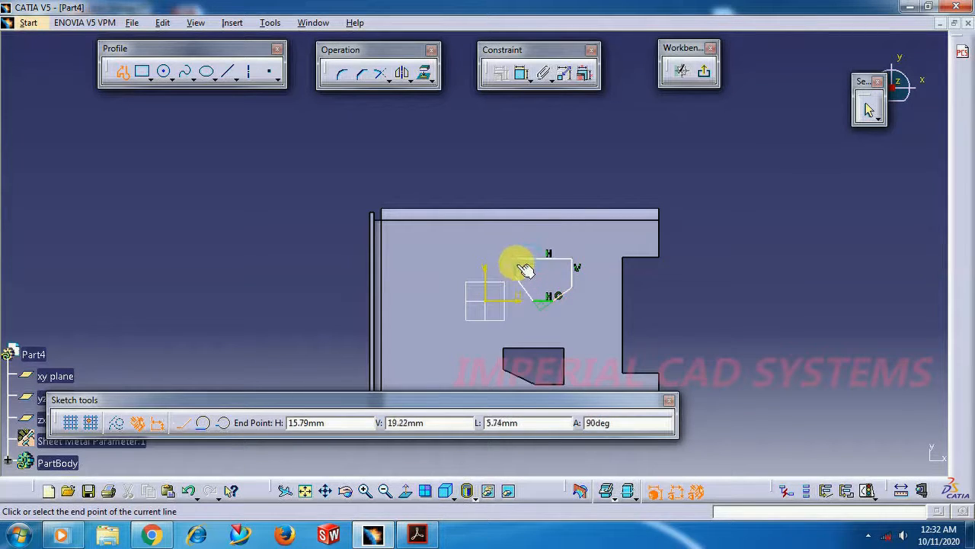
left_click(521, 264)
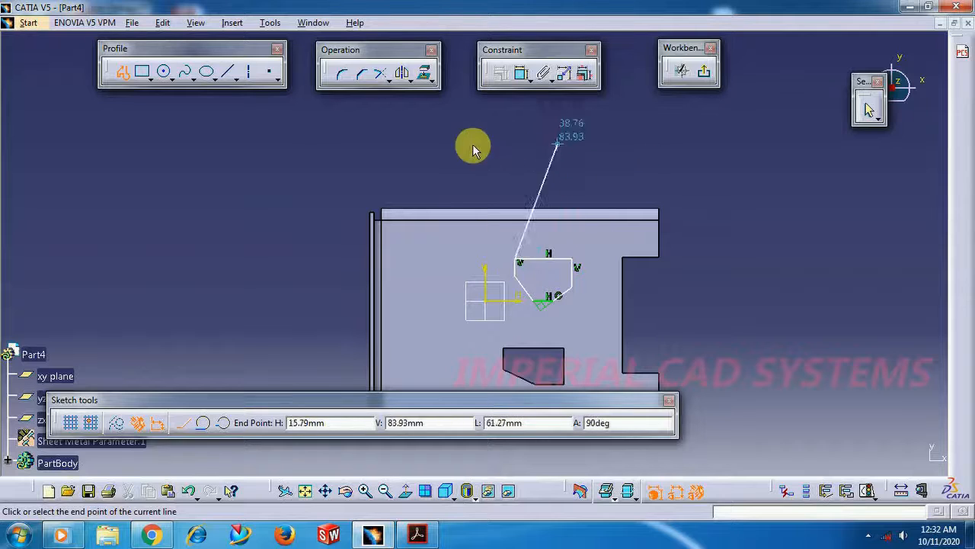
left_click(116, 74)
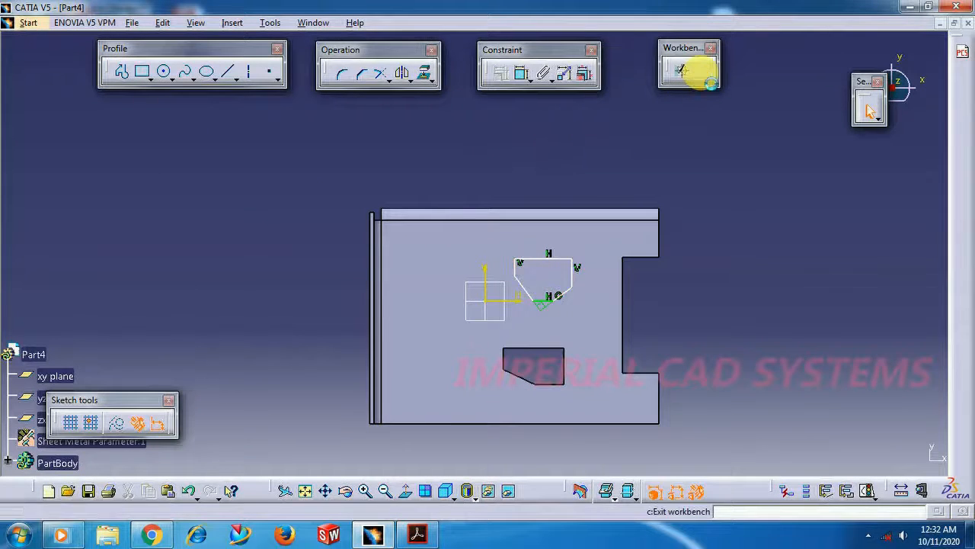
left_click(689, 72)
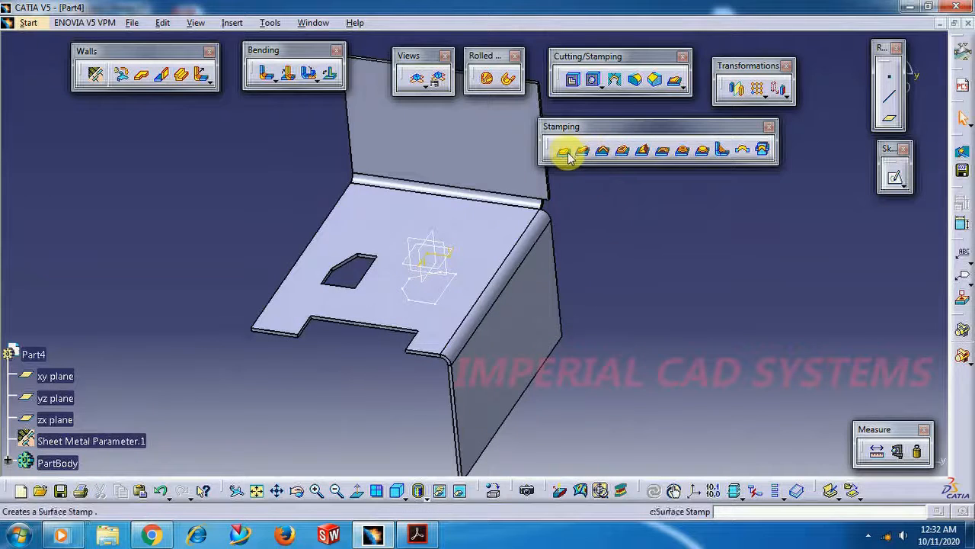
Create a Surface Stamp from the six-sided profile with a 90-degree angle, 10 mm height and 2 mm radii
left_click(562, 153)
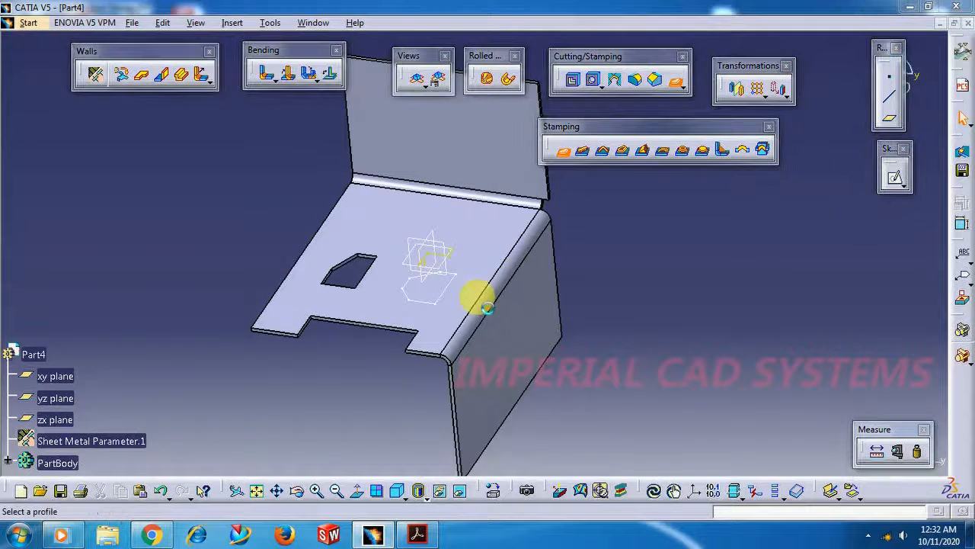
left_click(442, 293)
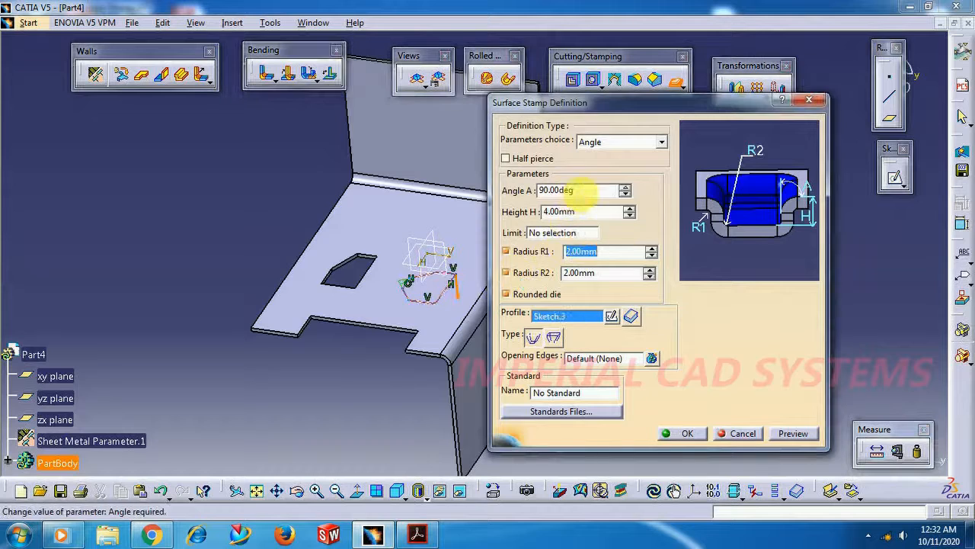
left_click_drag(590, 216, 518, 214)
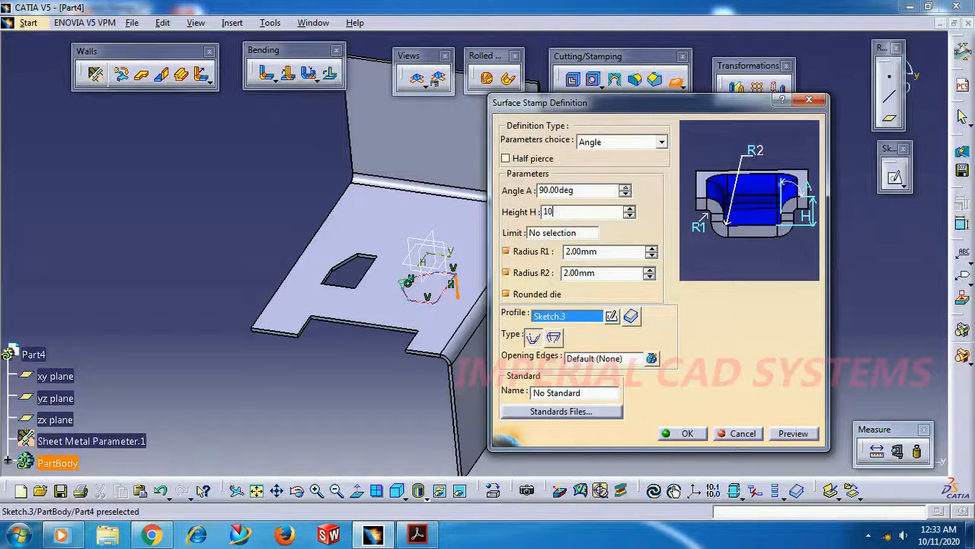
type("10")
key("Return")
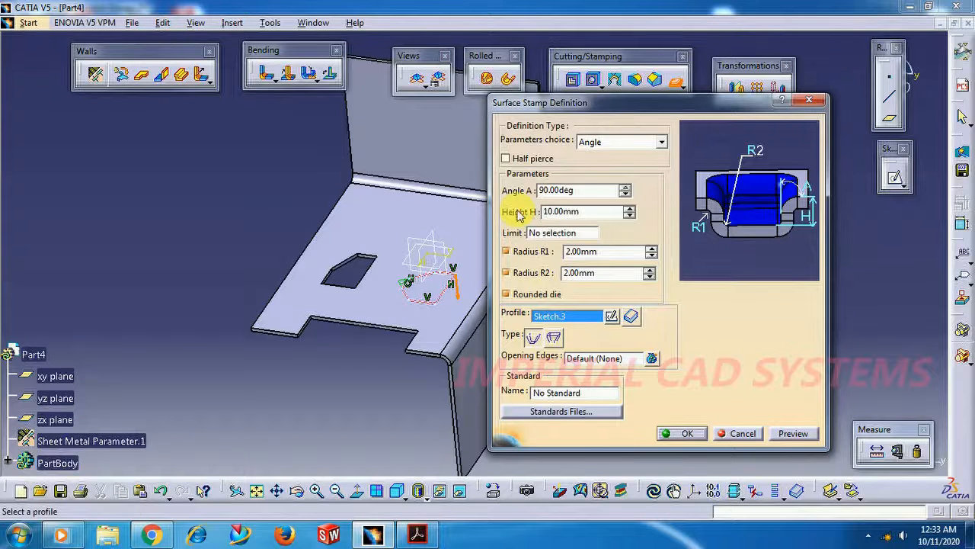
left_click(684, 433)
Examine the surface stamp and the cutout on the base wall from several angles
middle_click_drag(347, 407, 620, 371)
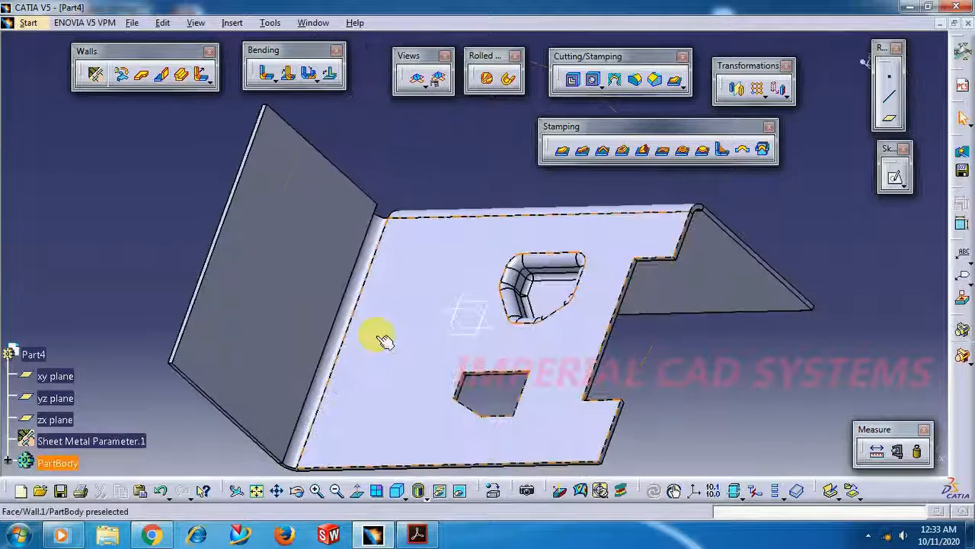
right_click(379, 334)
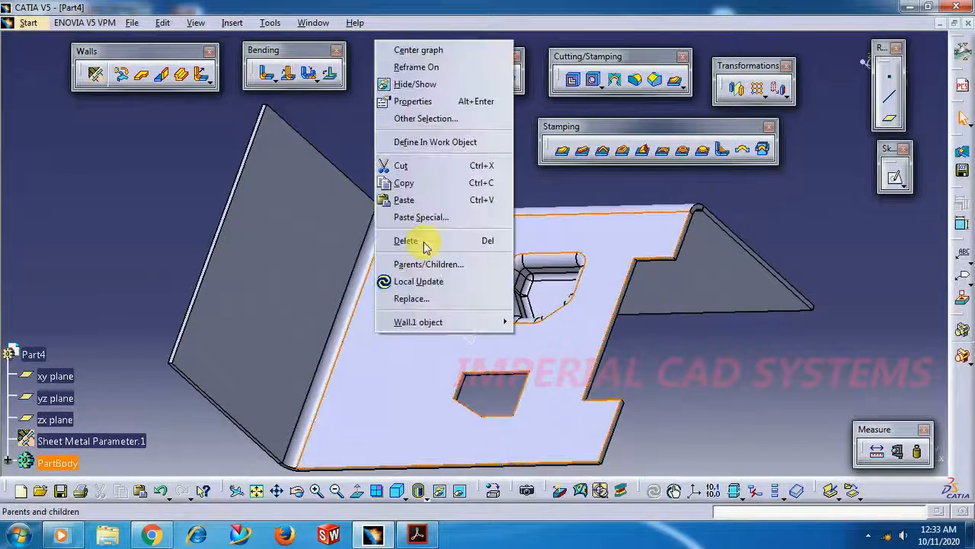
left_click(696, 374)
middle_click_drag(113, 325, 126, 194)
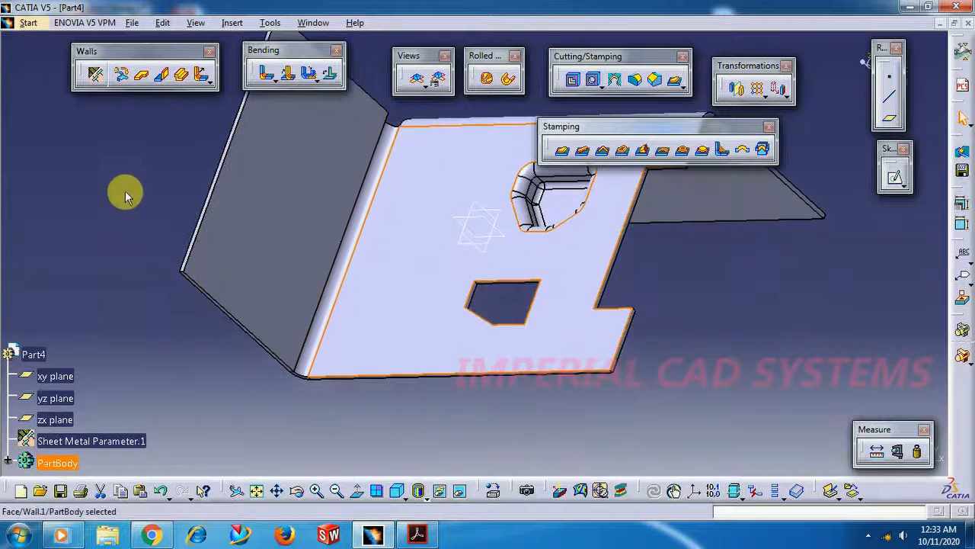
left_click(277, 450)
middle_click_drag(261, 437, 203, 287)
scroll(203, 288, "up", 1)
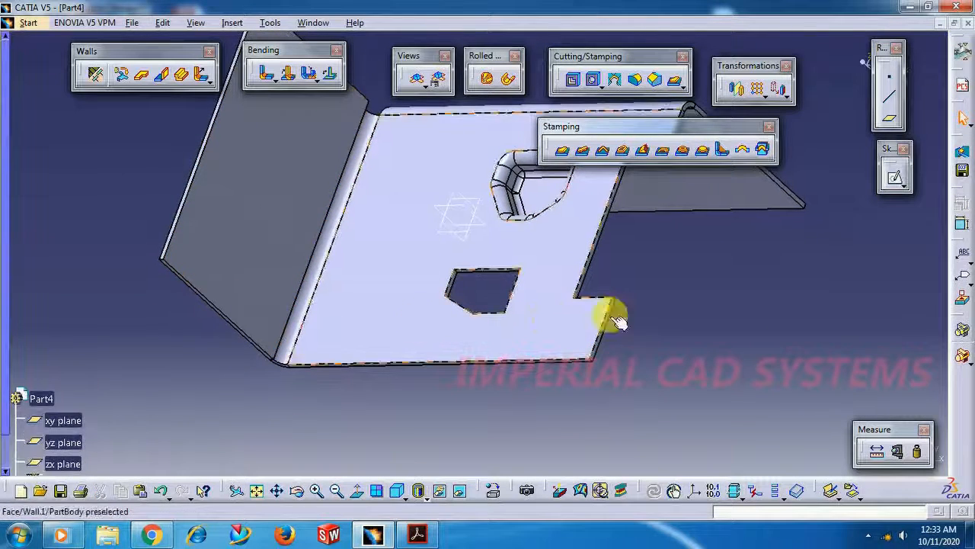
middle_click_drag(622, 359, 548, 377)
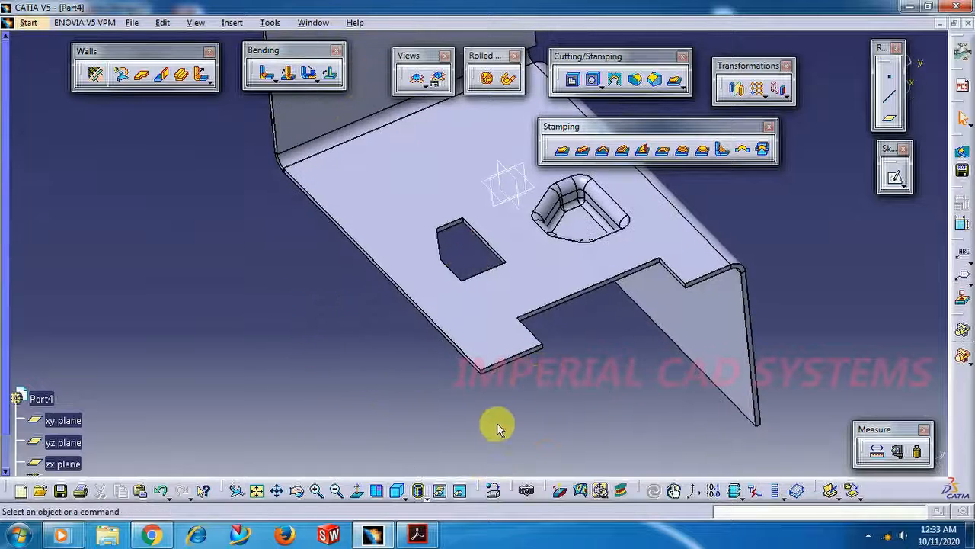
scroll(504, 390, "up", 1)
middle_click(454, 416)
Create a Bridge stamp on the base wall between the upright wall and the cutout, with 9 mm height, 19 mm length and 5 mm width
middle_click_drag(714, 252, 689, 295)
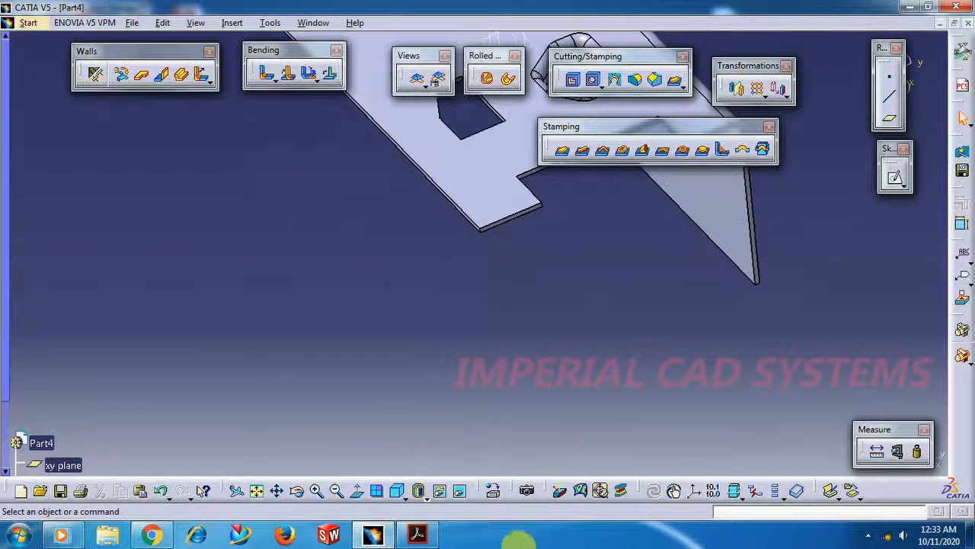
left_click(534, 534)
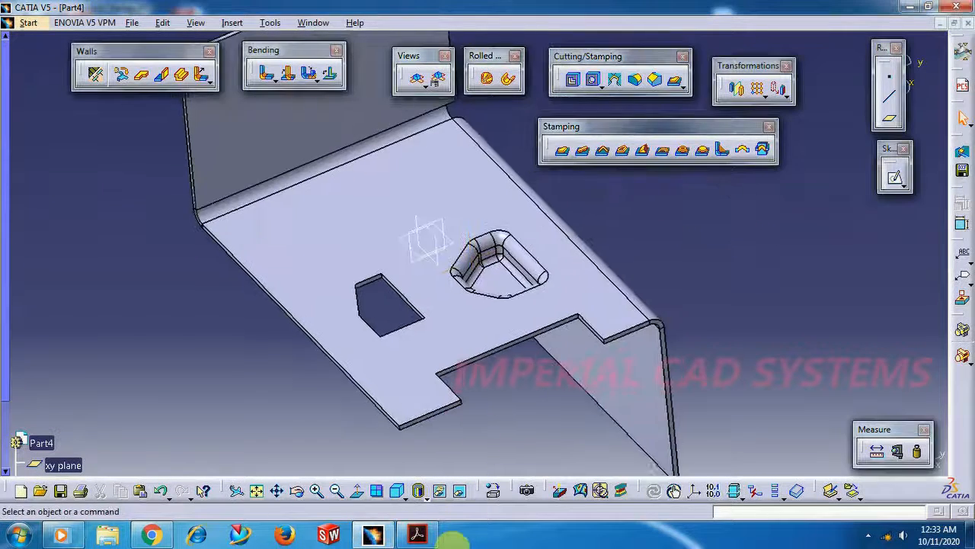
left_click(663, 152)
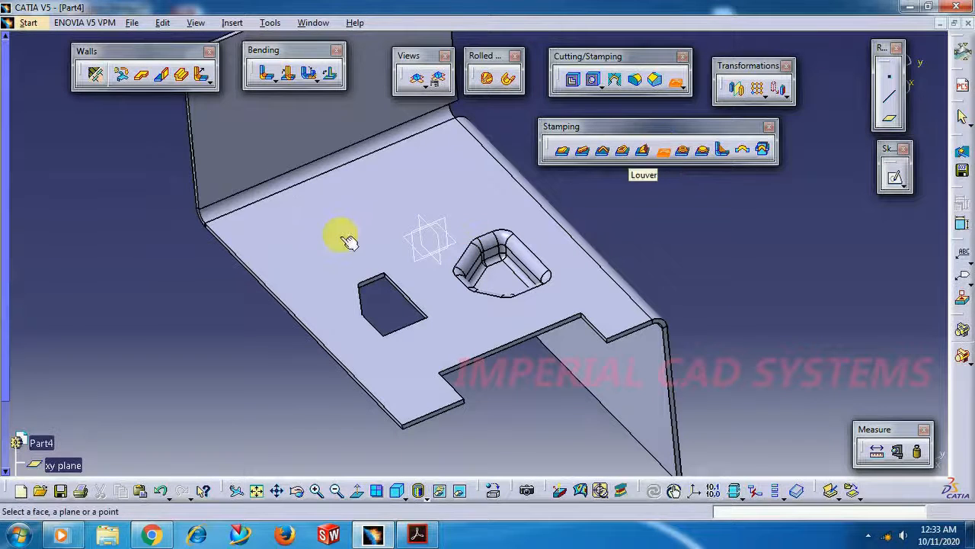
left_click(347, 236)
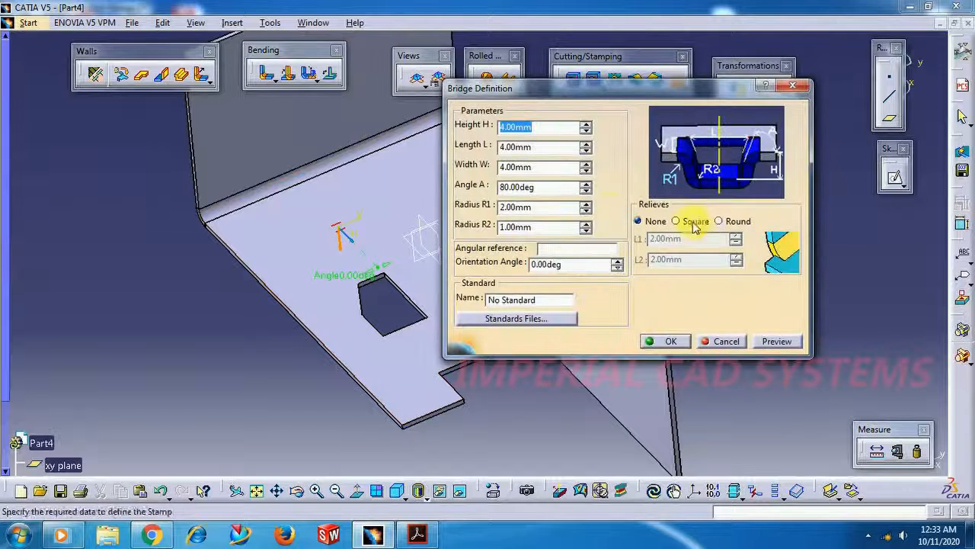
left_click(333, 228)
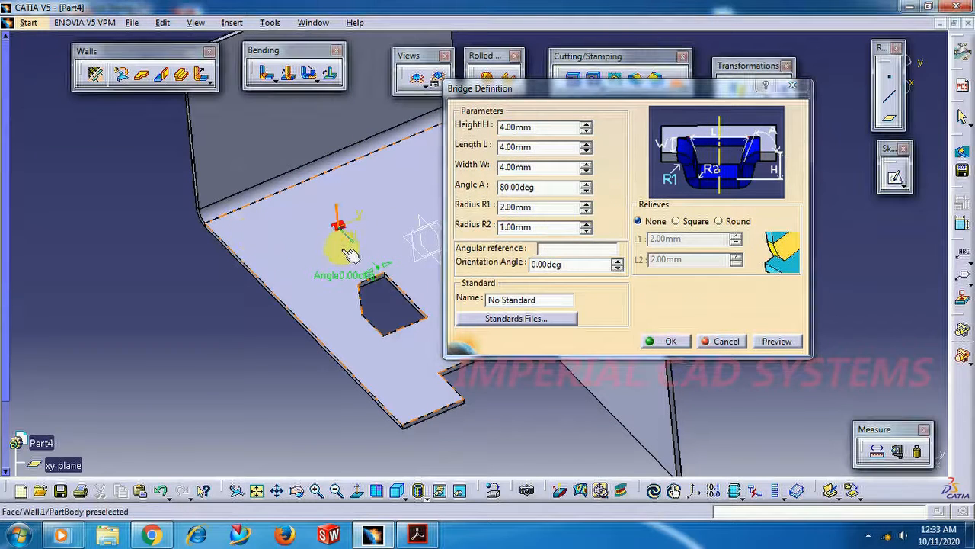
left_click(586, 125)
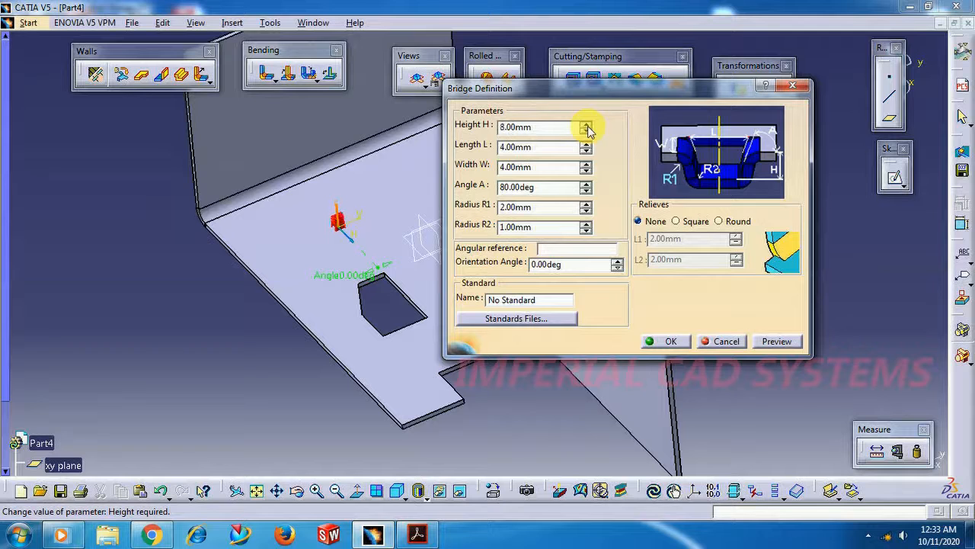
left_click(586, 143)
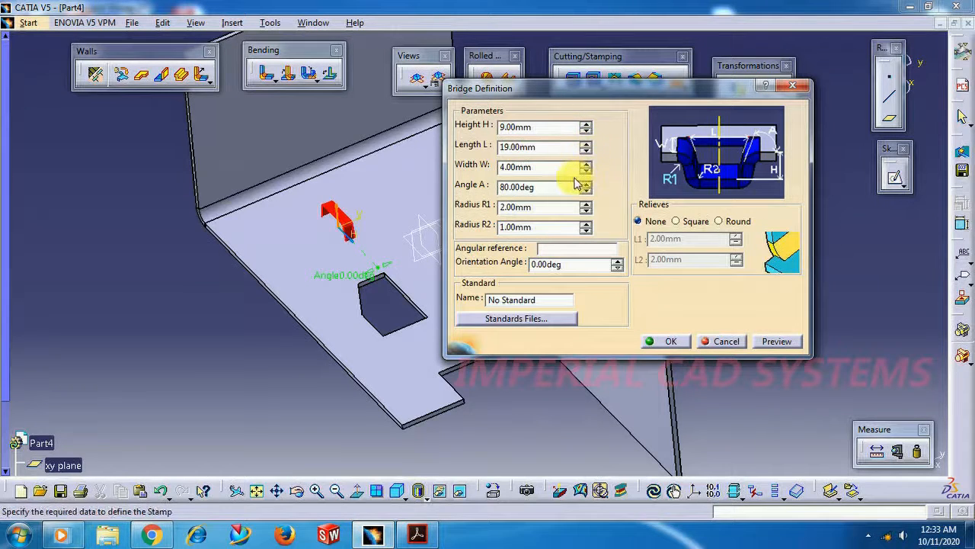
left_click(670, 342)
Create a Flanged Hole with cone beside the bridge on the base wall, with 10 mm height, 2 mm radius, 90-degree angle and 14 mm major diameter
middle_click_drag(185, 362, 495, 514)
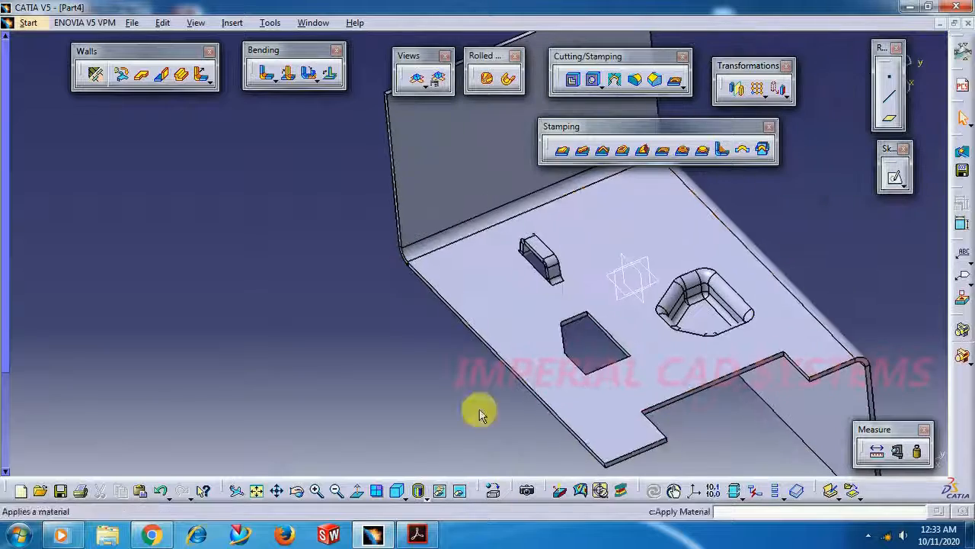
middle_click(508, 283)
middle_click_drag(432, 360, 268, 411)
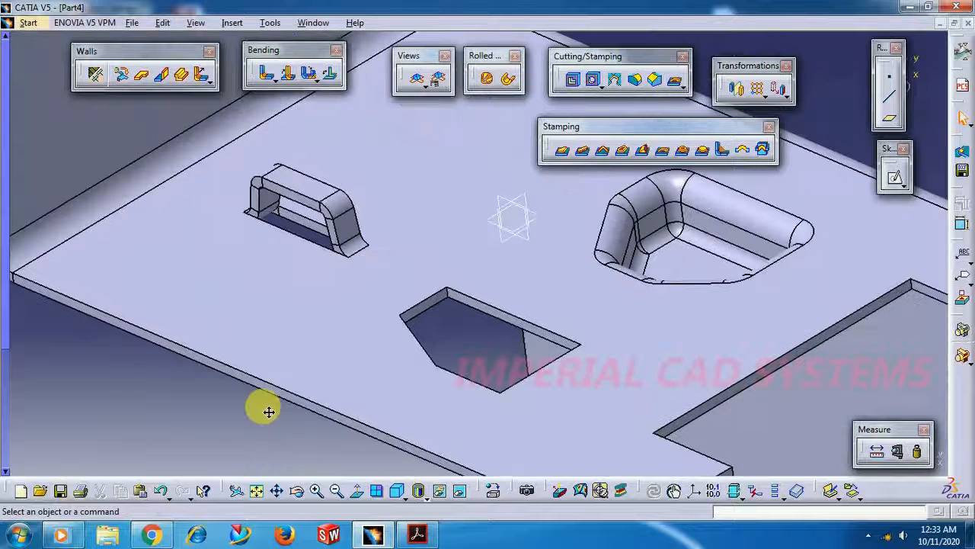
left_click(685, 153)
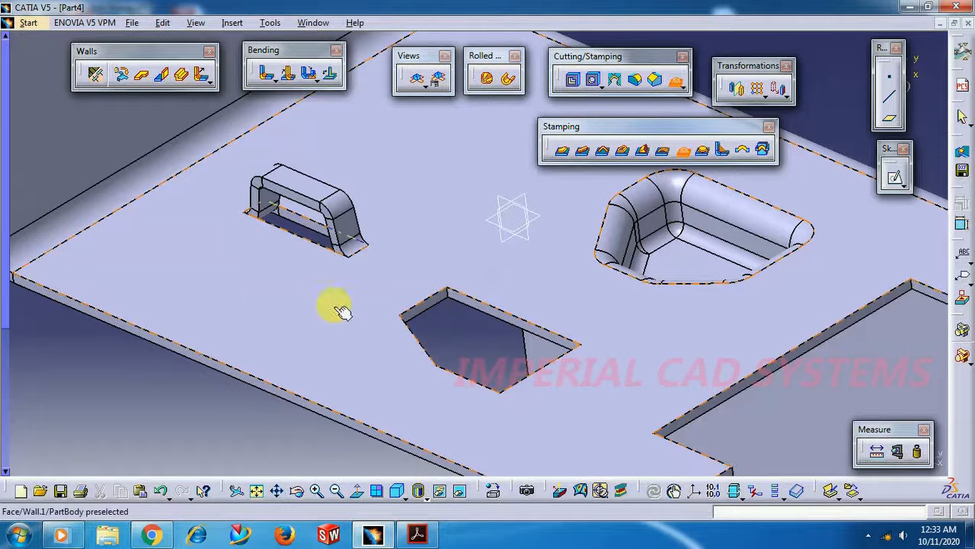
left_click(245, 284)
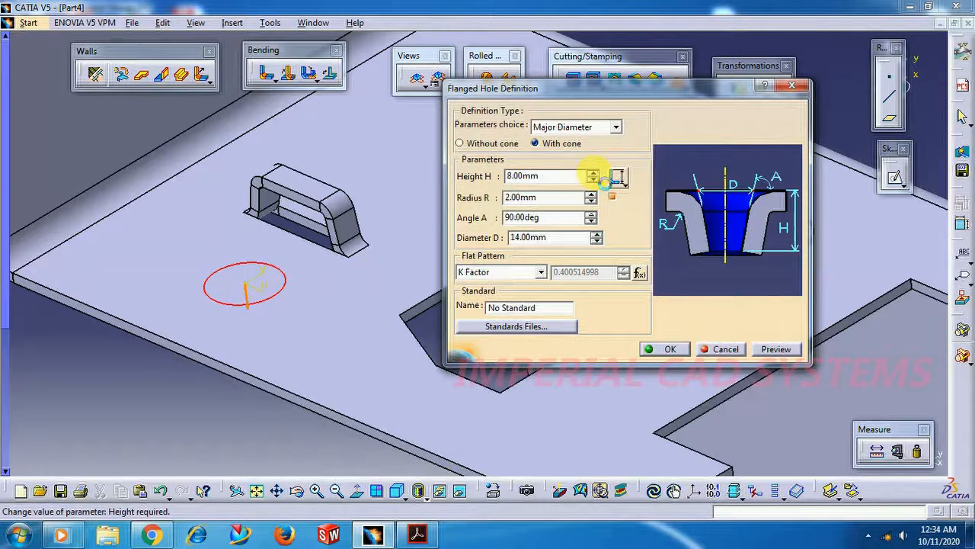
left_click(592, 172)
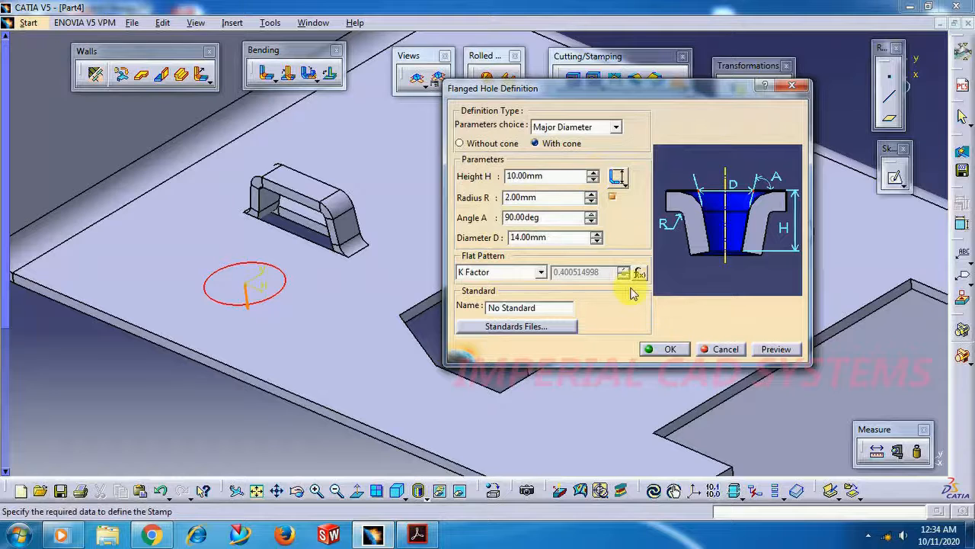
left_click(671, 349)
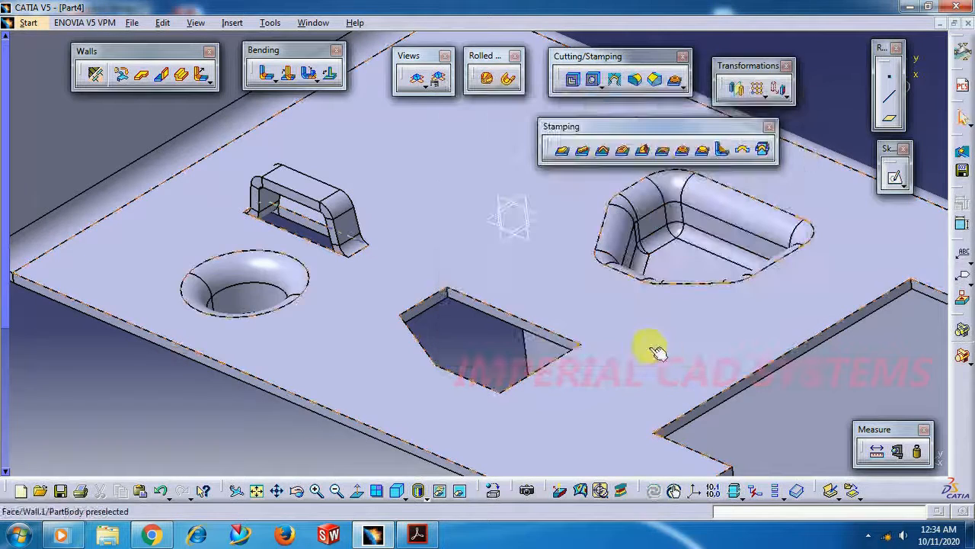
Create a Circular Stamp on the bridge's other side with 12 mm height, 1 mm radii, 14 mm major diameter and 80-degree angle
middle_click_drag(454, 342, 438, 423)
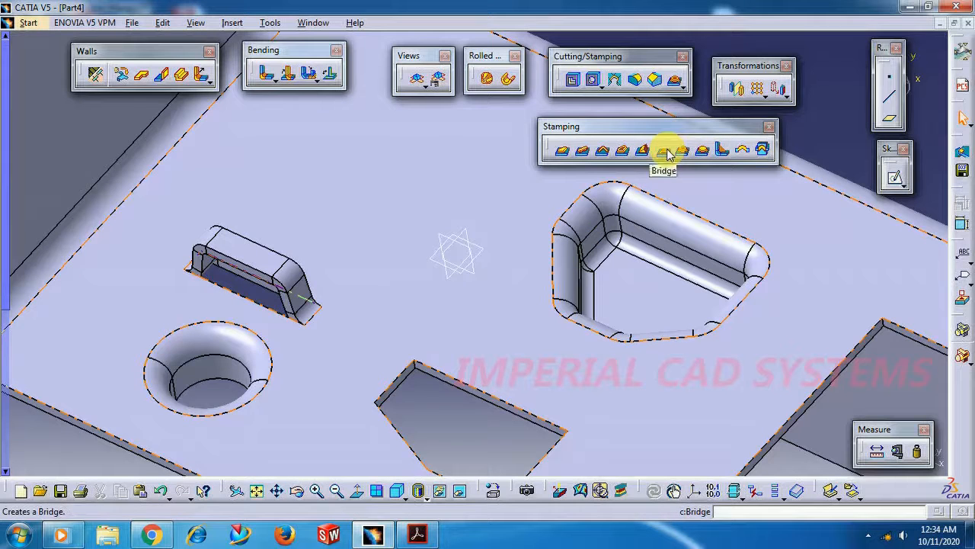
left_click(701, 151)
left_click(367, 158)
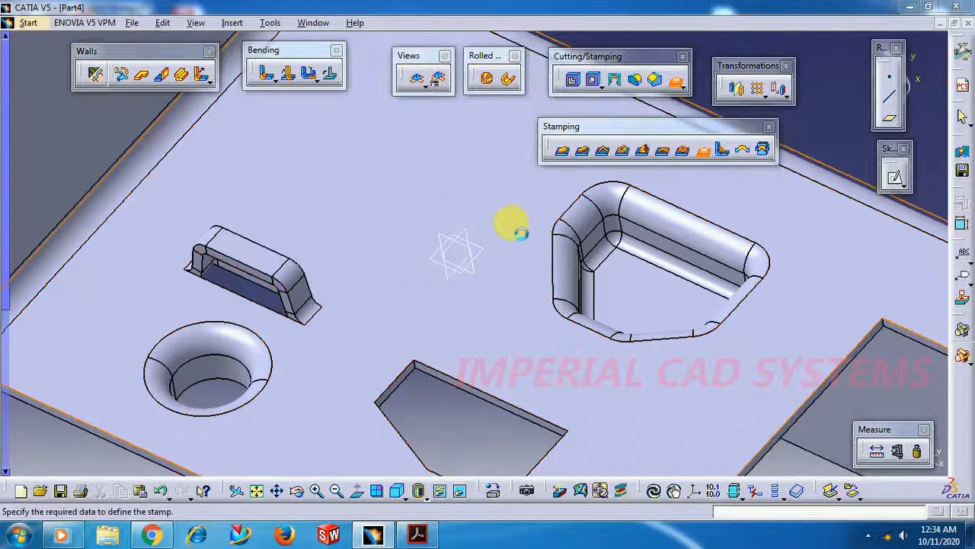
left_click(596, 234)
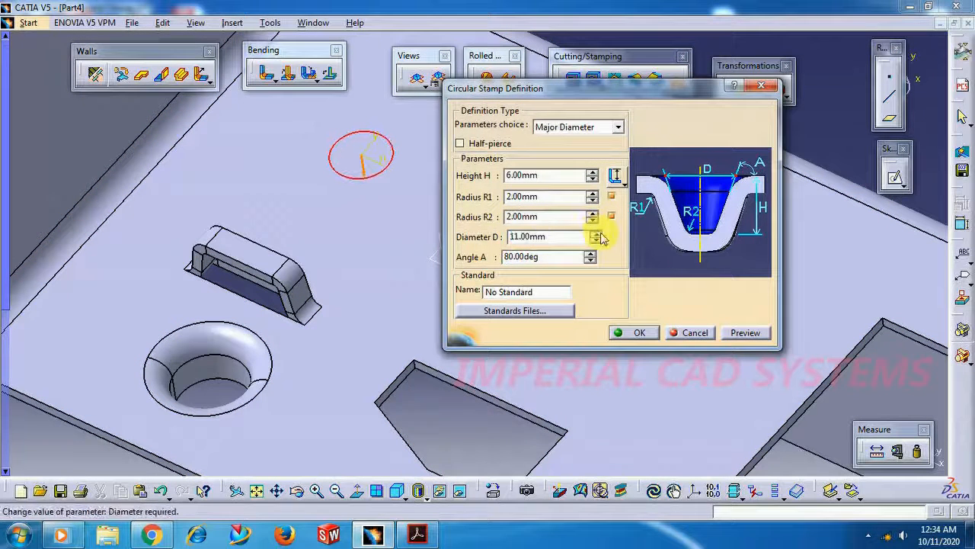
left_click(591, 174)
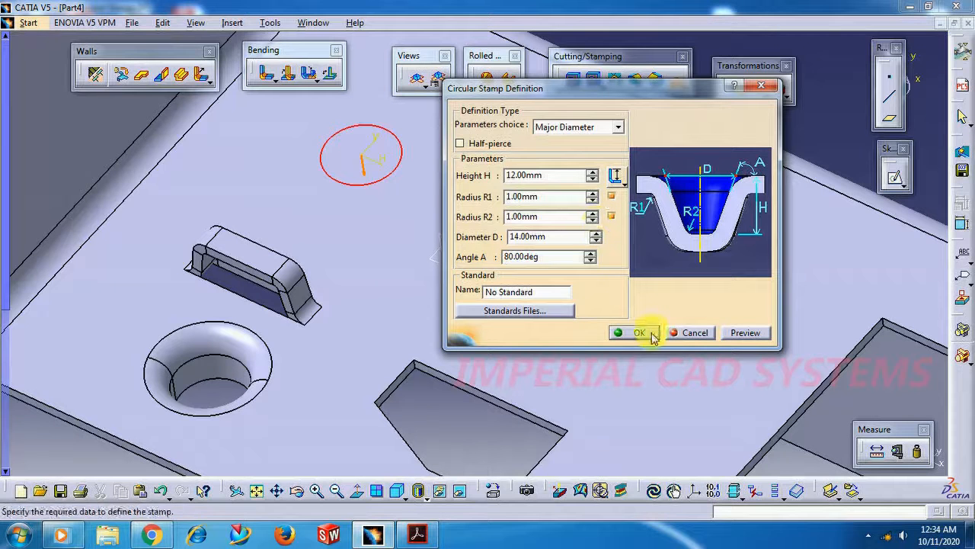
middle_click_drag(477, 281, 563, 379)
middle_click_drag(751, 305, 483, 281)
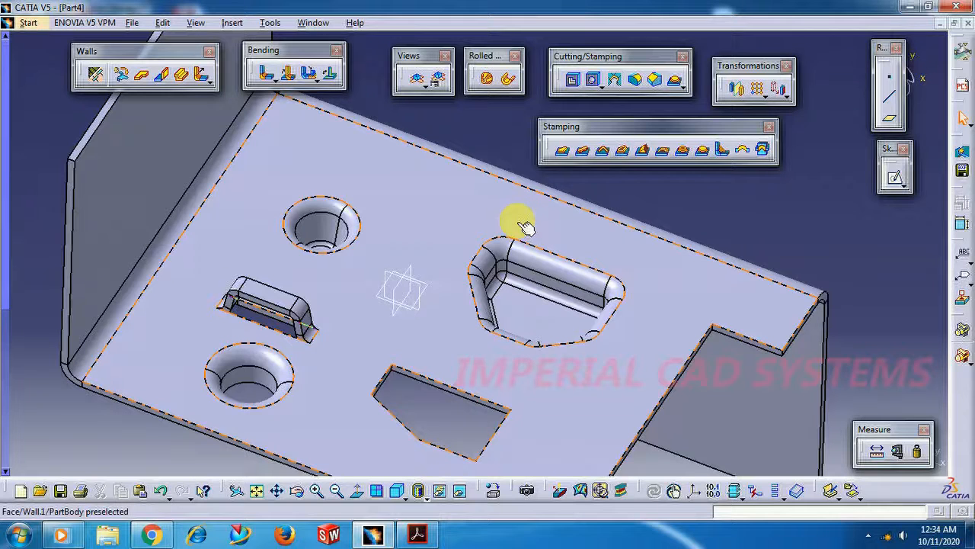
middle_click_drag(450, 118, 457, 175)
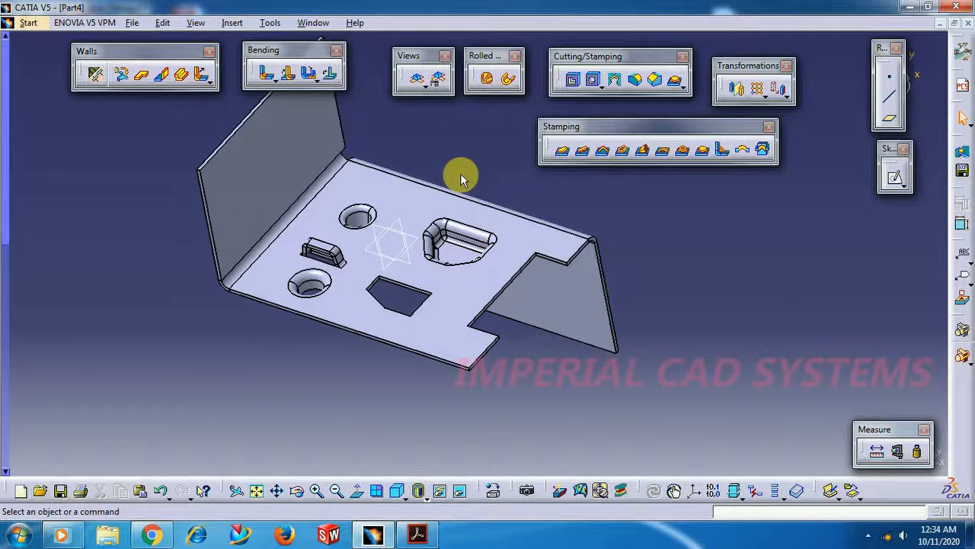